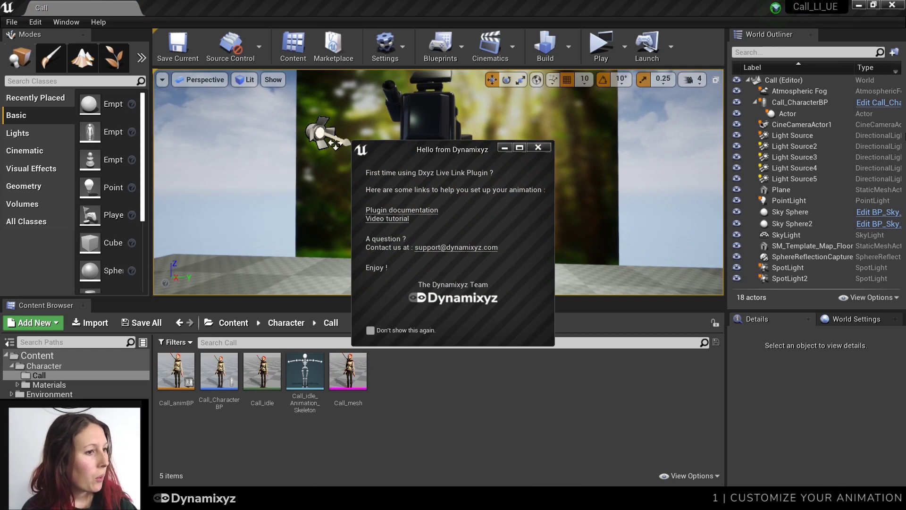
pyautogui.click(537, 147)
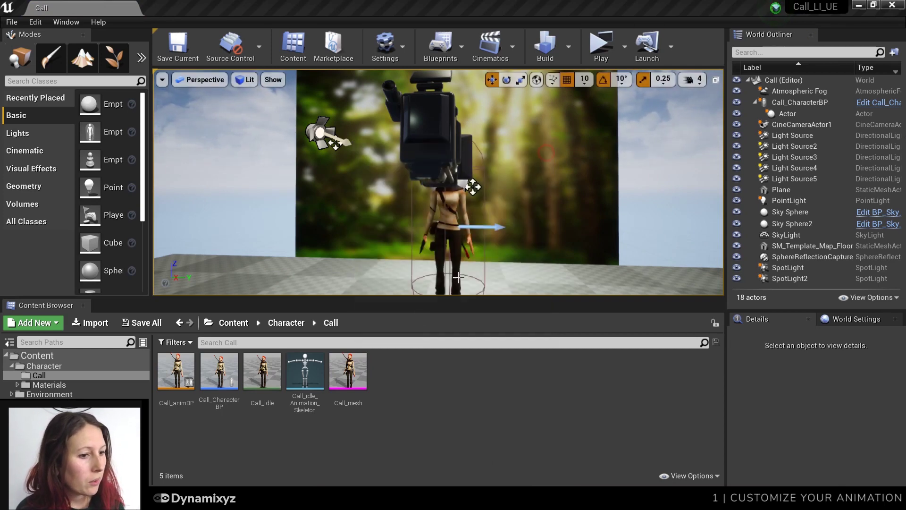
pyautogui.doubleClick(347, 375)
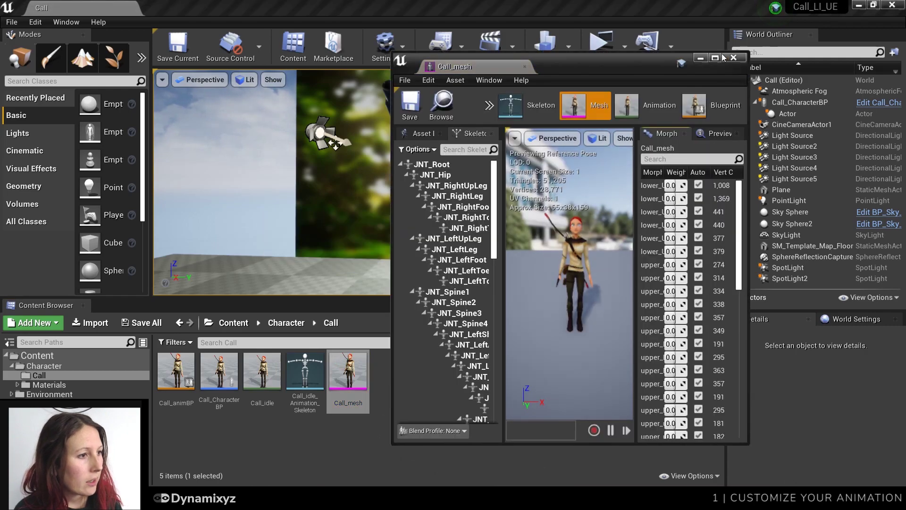
pyautogui.click(715, 60)
pyautogui.scroll(-5, 802, 245)
pyautogui.scroll(-10, 112, 245)
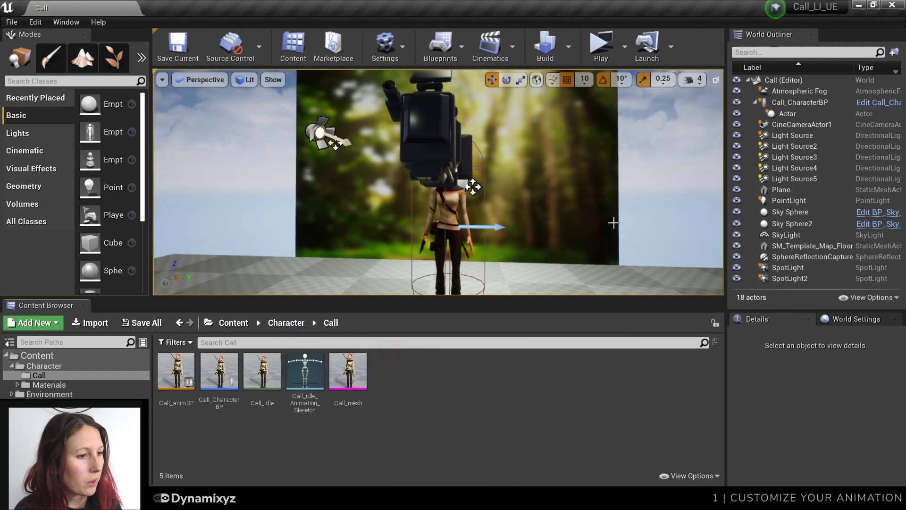
pyautogui.click(613, 52)
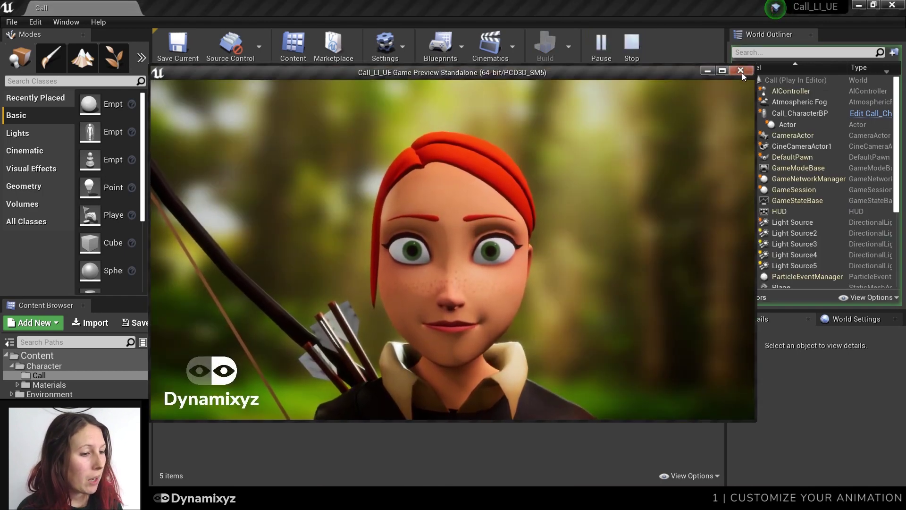
pyautogui.click(740, 71)
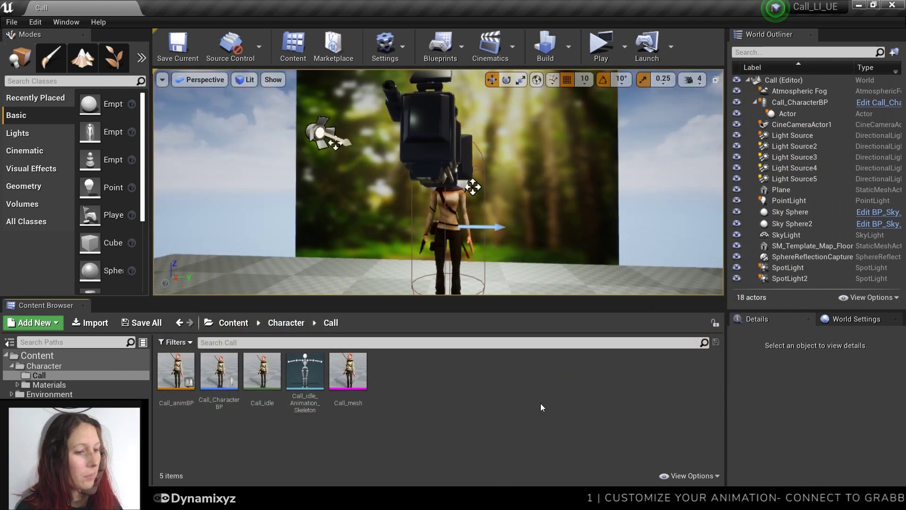
# Restore Grabber and check the tracker loading options without loading a tracker.
pyautogui.click(388, 481)
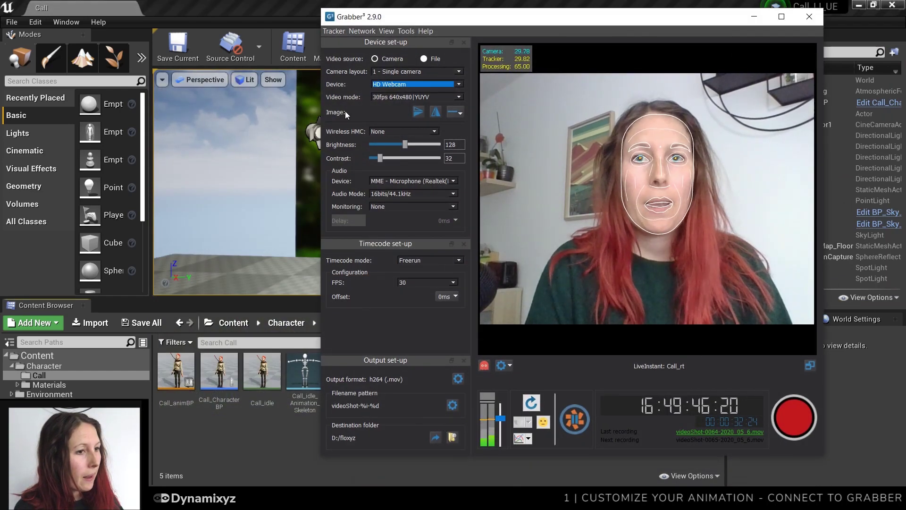
pyautogui.click(334, 30)
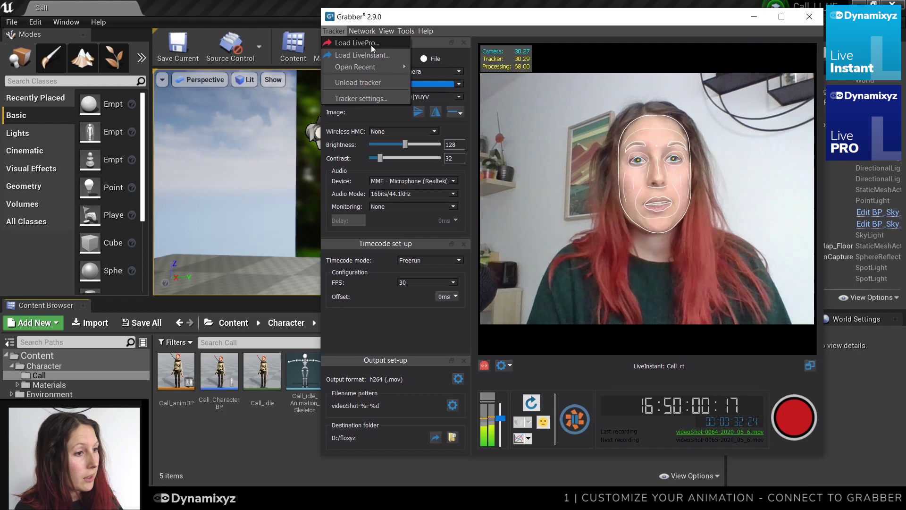
pyautogui.click(457, 23)
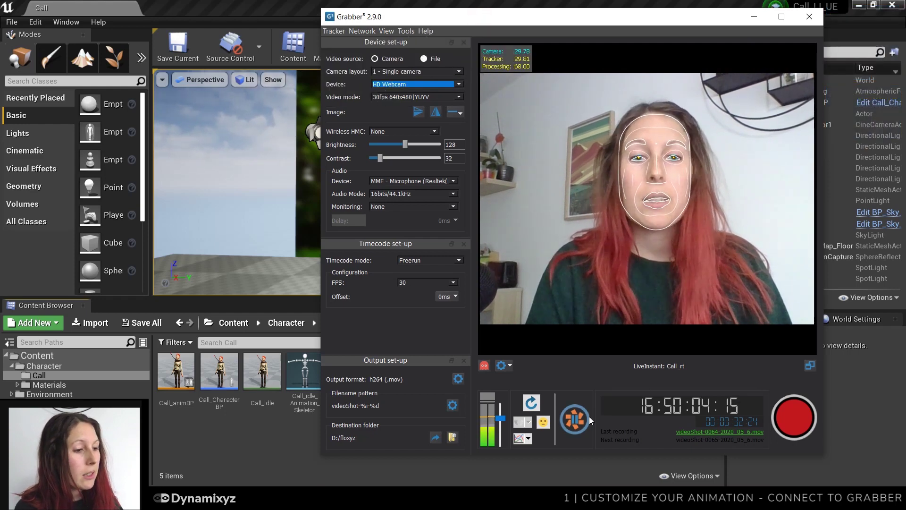
# Confirm animation streaming is enabled on port 5559 in Grabber's network services, then minimize Grabber.
pyautogui.click(363, 31)
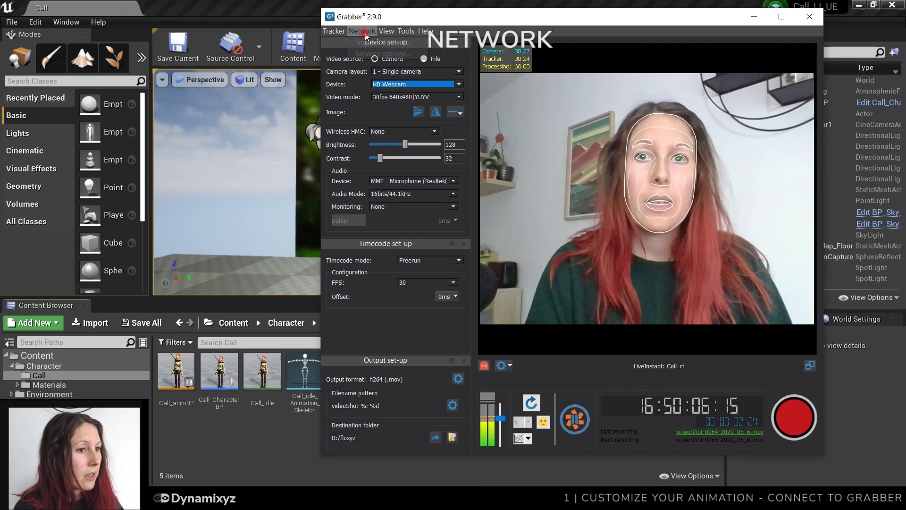
pyautogui.click(379, 52)
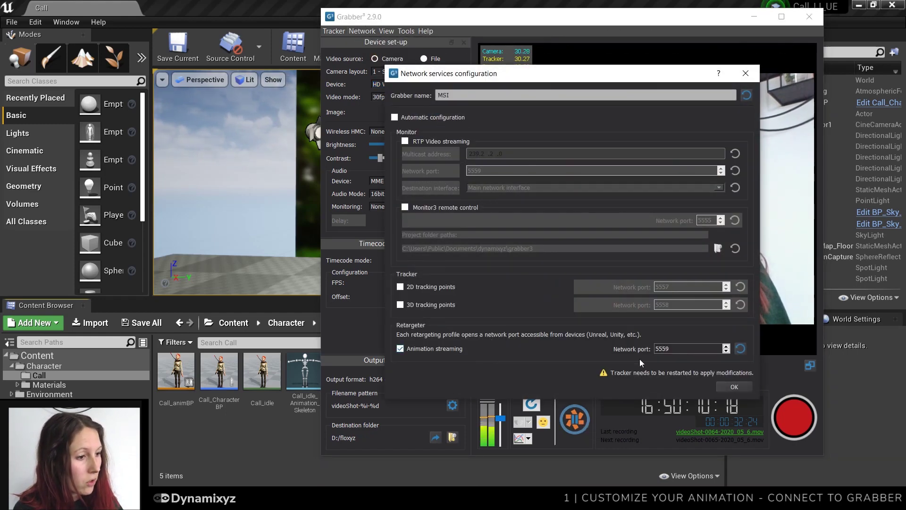
pyautogui.click(734, 387)
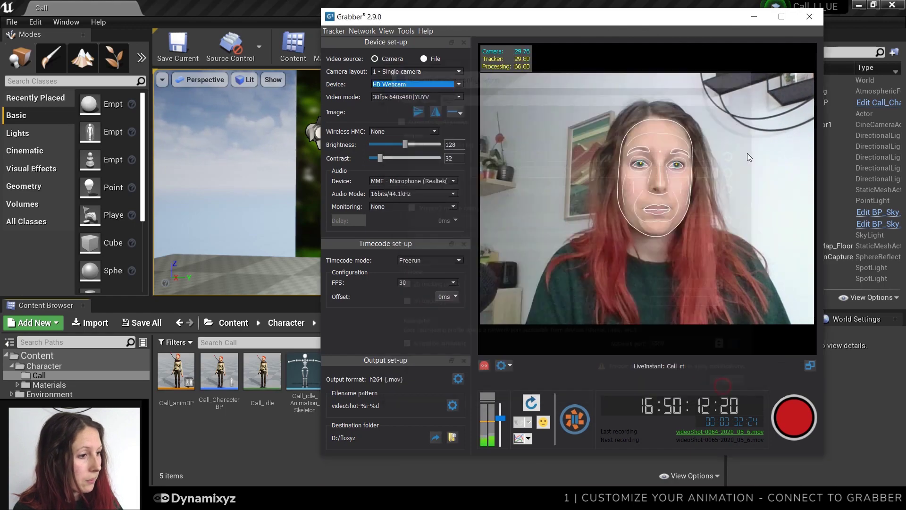
pyautogui.click(754, 17)
# Check the Plugins list to verify the Dynamixyz plugin is installed.
pyautogui.click(33, 22)
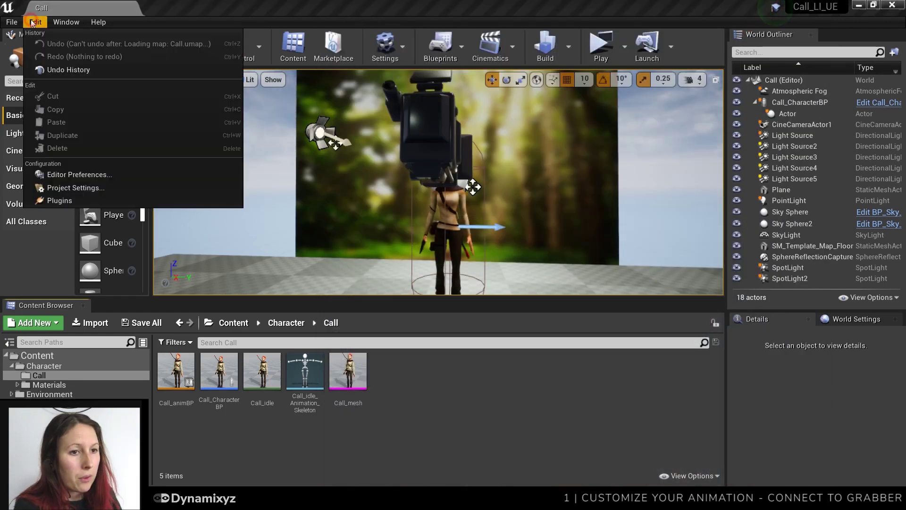
pyautogui.click(52, 202)
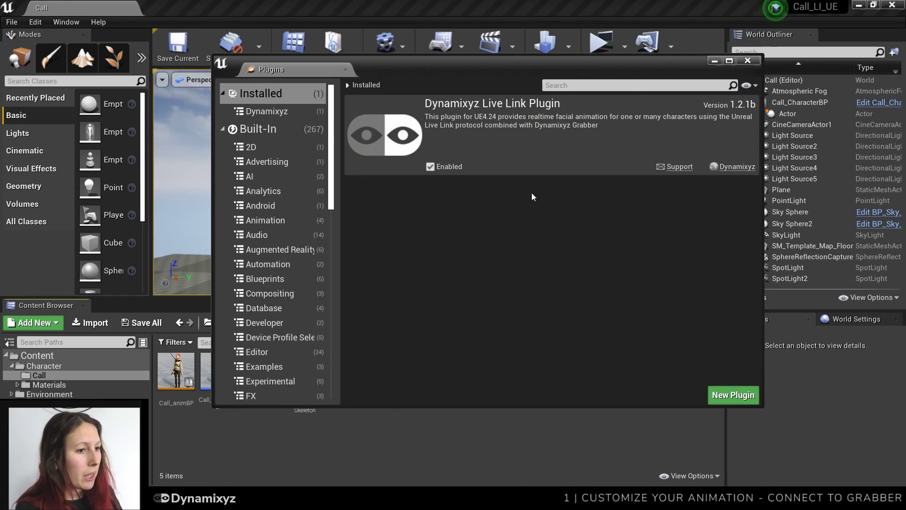
pyautogui.click(747, 61)
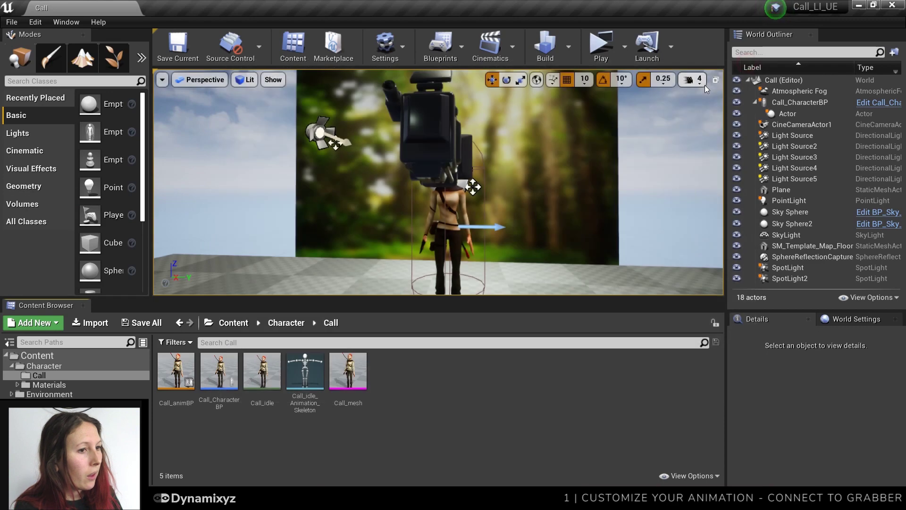
# In the Live Link window, add a Dynamixyz Grabber source at 127.0.0.1:5559.
pyautogui.click(55, 22)
pyautogui.click(78, 138)
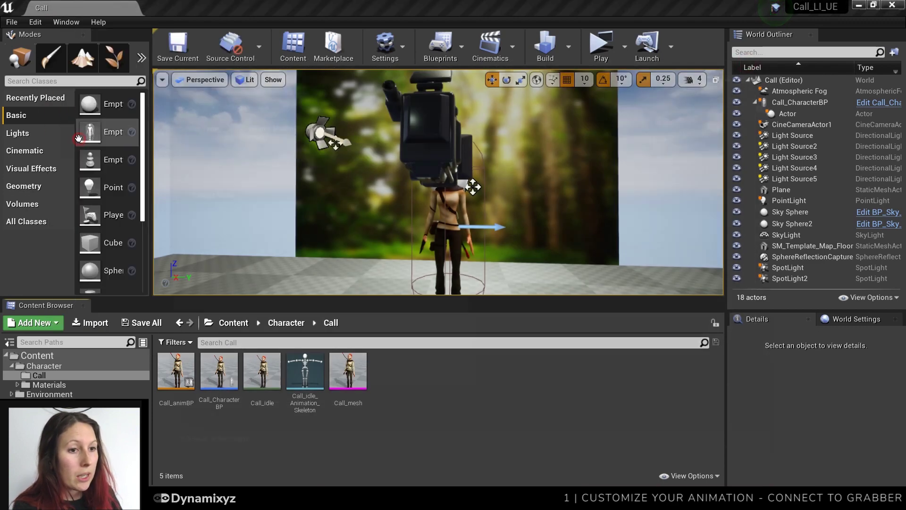
pyautogui.click(199, 103)
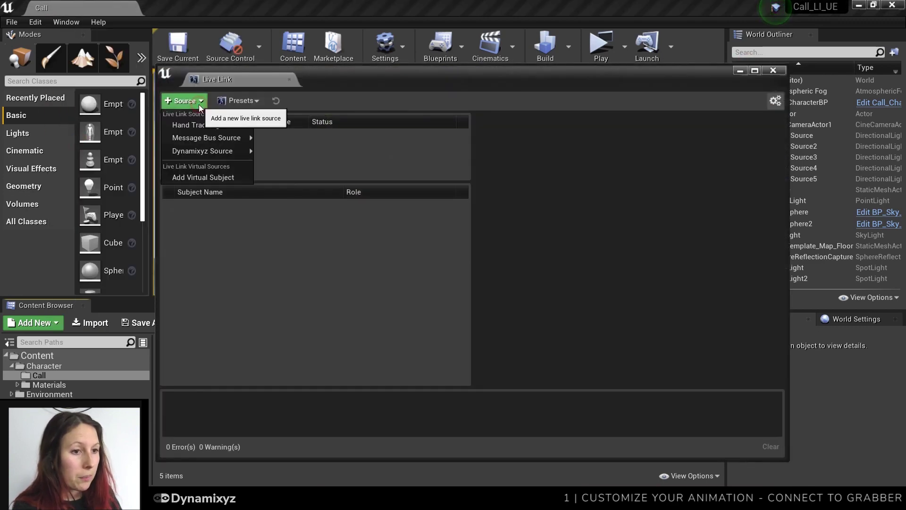
pyautogui.moveTo(206, 150)
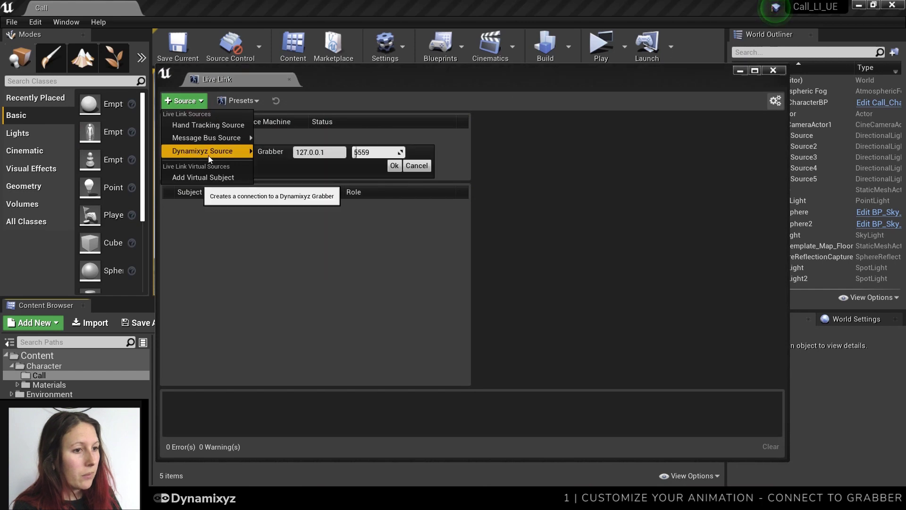
pyautogui.click(394, 165)
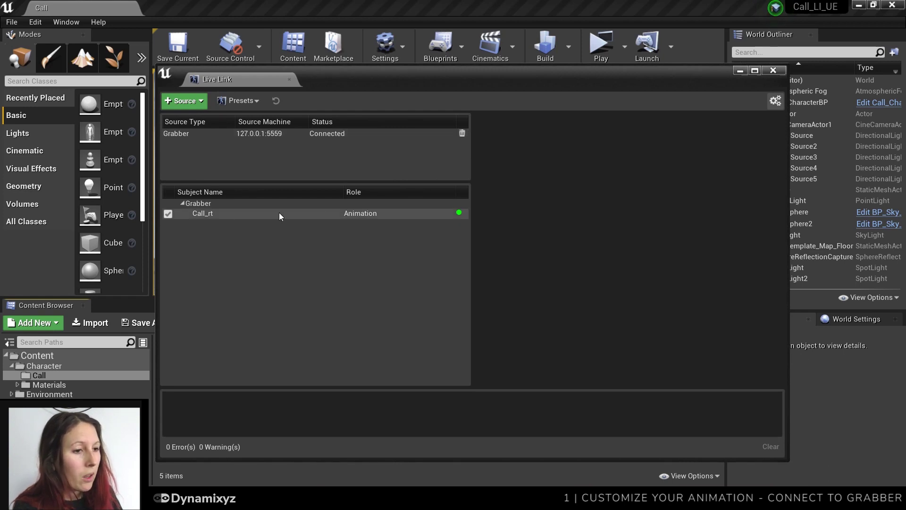
# Enable Override Subject Name on the Grabber source and set it to Call.
pyautogui.click(342, 134)
pyautogui.click(488, 274)
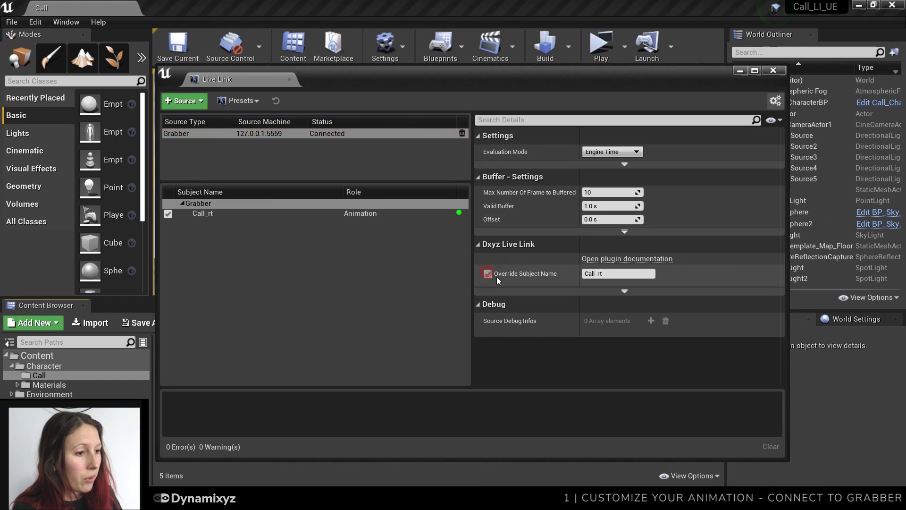
pyautogui.click(618, 273)
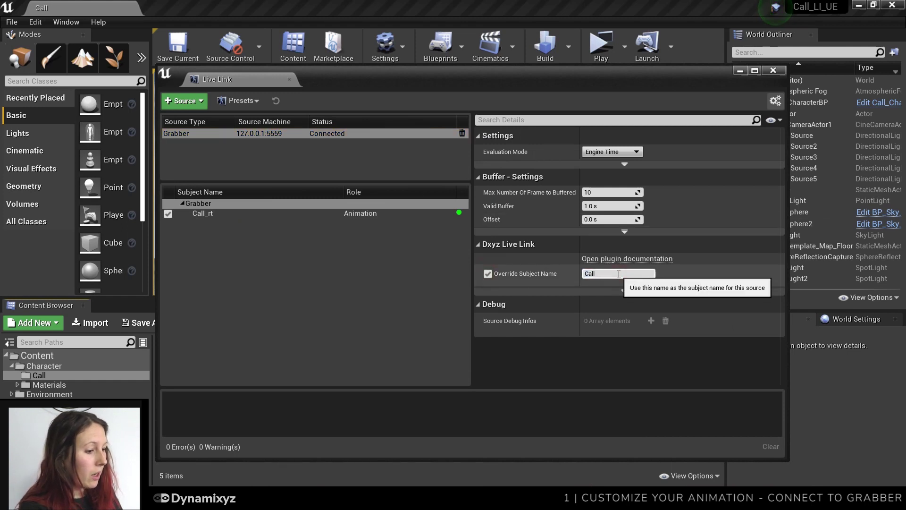
pyautogui.press('Return')
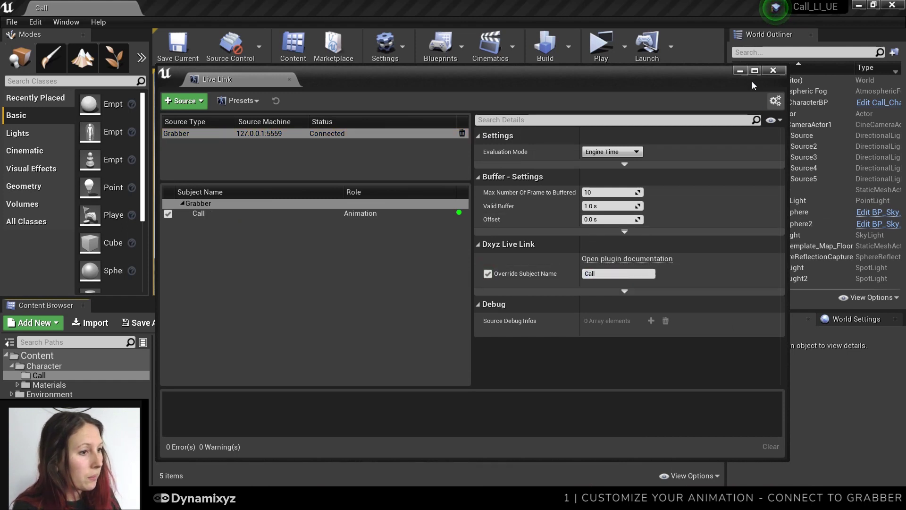
pyautogui.click(773, 70)
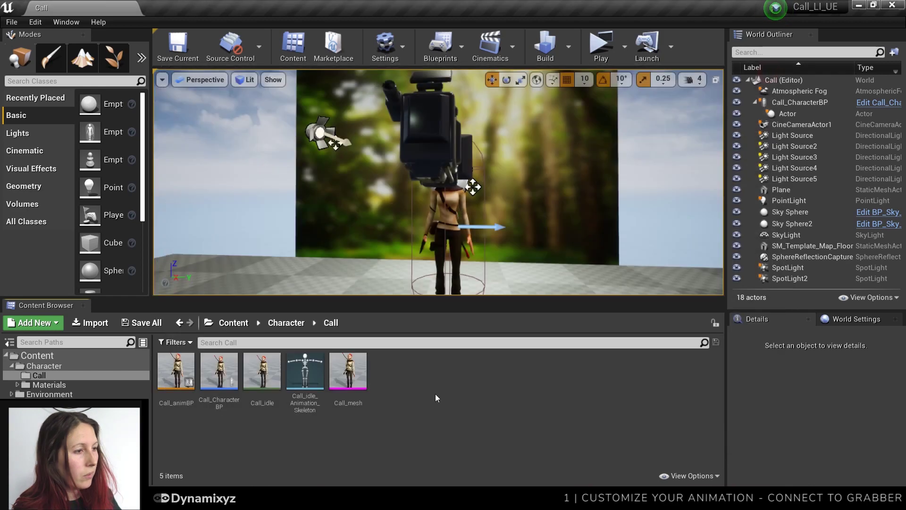
# In Call_animBP, wire a Live Link Pose node with subject Call into Output Pose and compile.
pyautogui.doubleClick(175, 371)
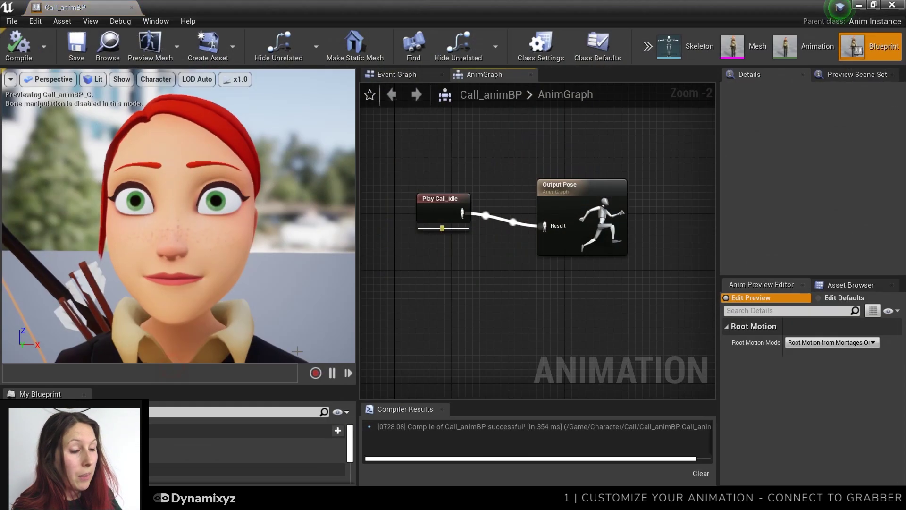
pyautogui.rightClick(423, 253)
pyautogui.write('live link')
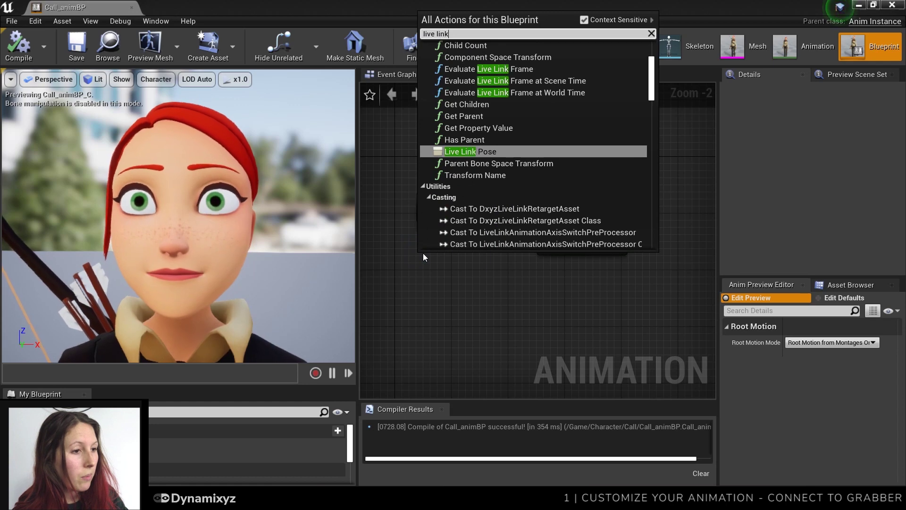
pyautogui.press('Return')
pyautogui.click(444, 298)
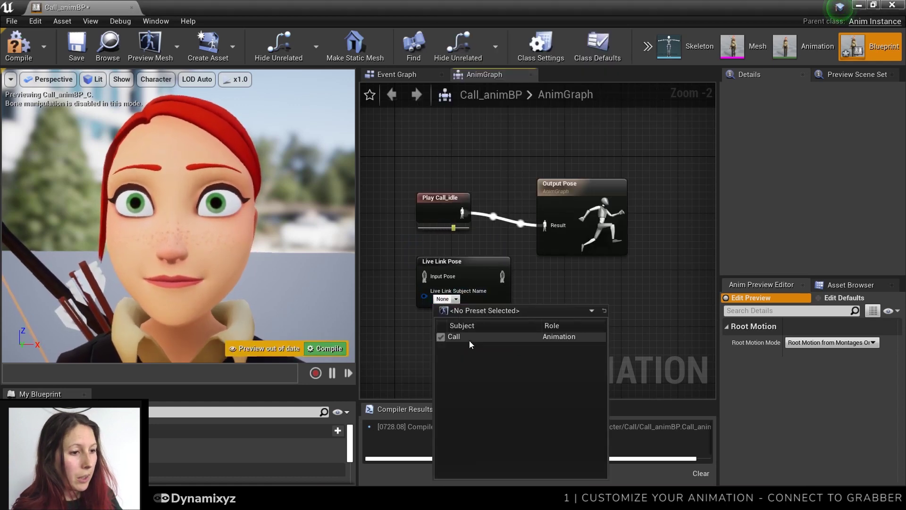
pyautogui.click(465, 336)
pyautogui.moveTo(501, 276); pyautogui.dragTo(535, 220)
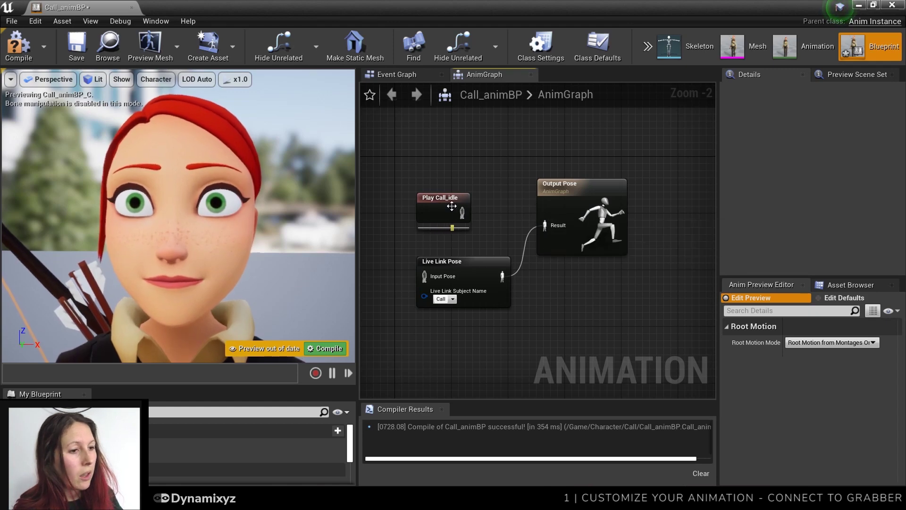
pyautogui.click(18, 45)
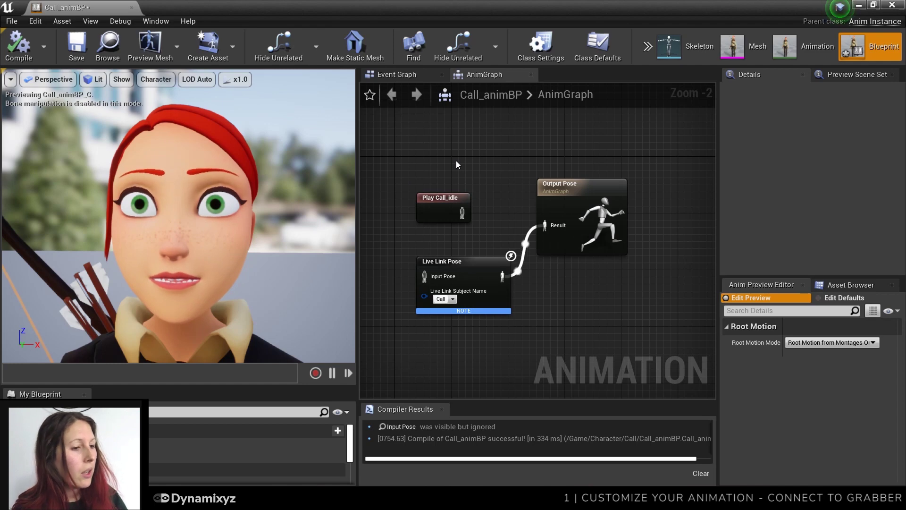
# Set the Live Link Pose Retarget Asset to DxyzLiveLinkRetargetAsset and recompile.
pyautogui.click(470, 260)
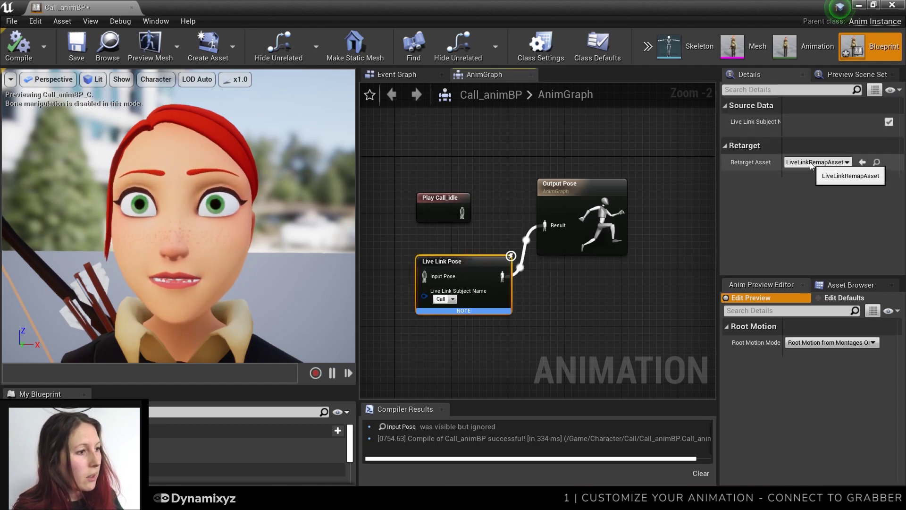
pyautogui.click(844, 163)
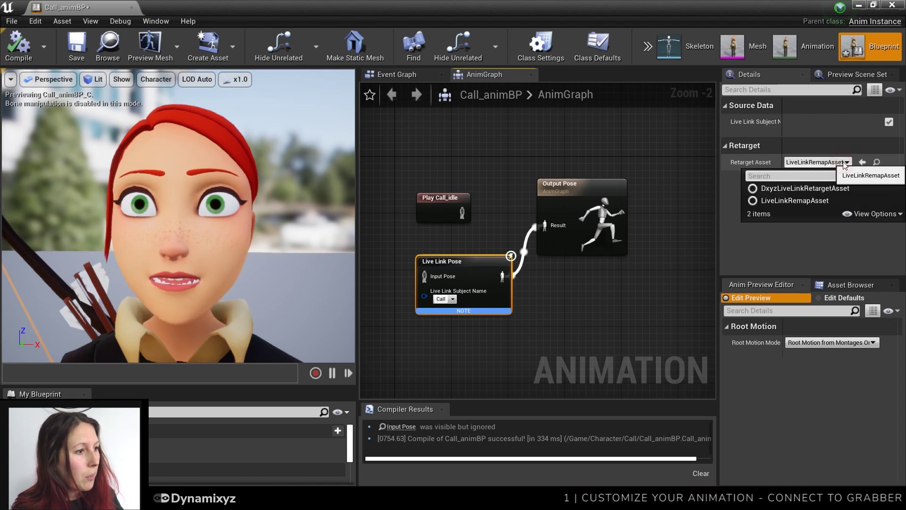
pyautogui.click(802, 189)
pyautogui.click(18, 45)
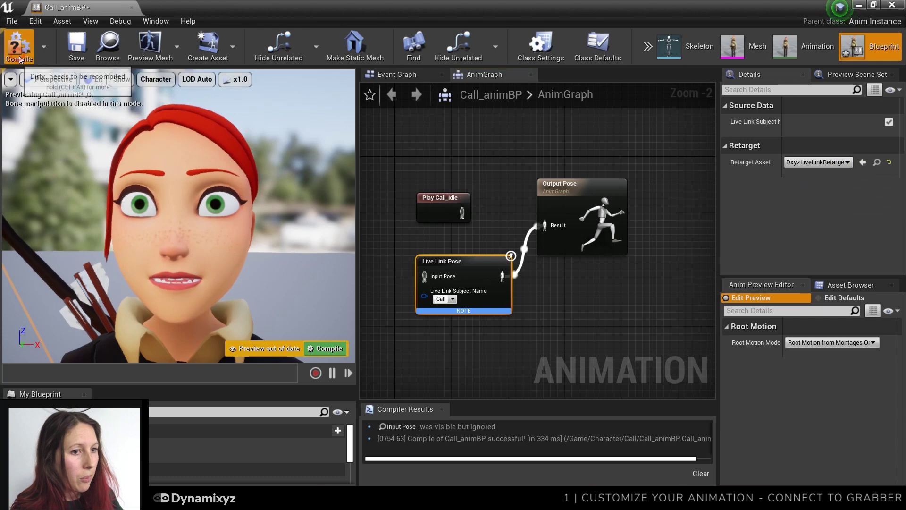
# Review the compile warnings in the Output Log, then close it.
pyautogui.click(156, 21)
pyautogui.moveTo(204, 349)
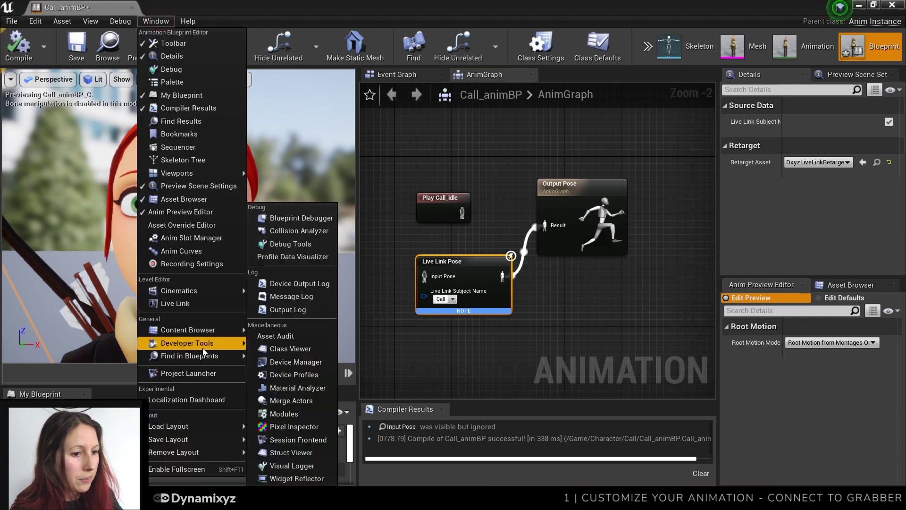
pyautogui.click(285, 309)
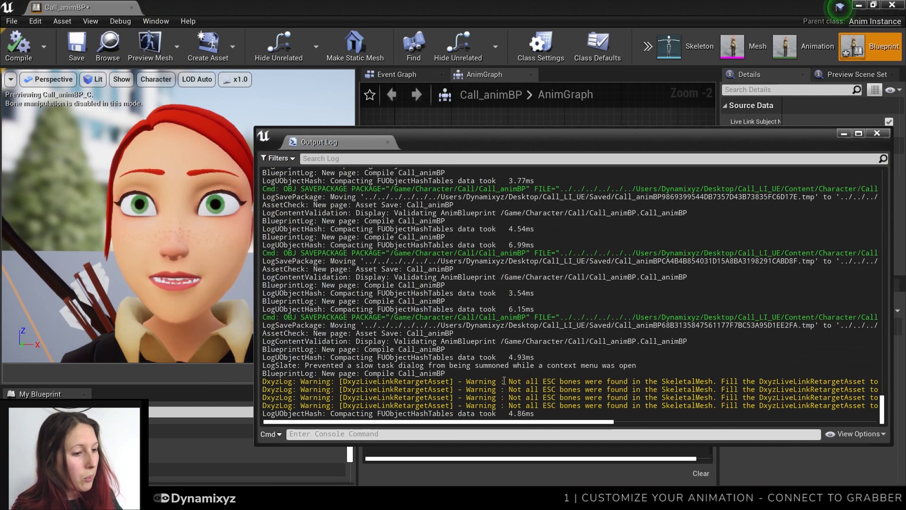
pyautogui.click(870, 135)
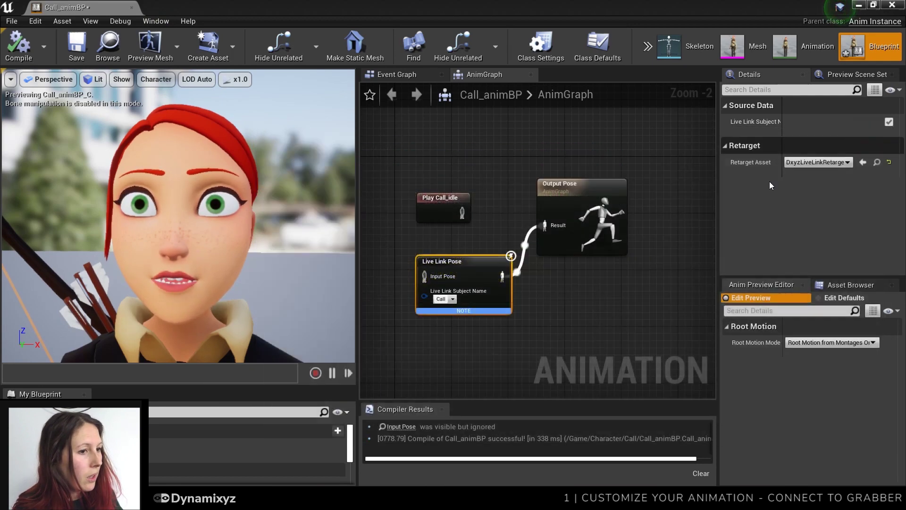
# Create a new Blueprint Class in the Call folder with parent DxyzLiveLinkRetargetAsset.
pyautogui.click(858, 5)
pyautogui.click(479, 425)
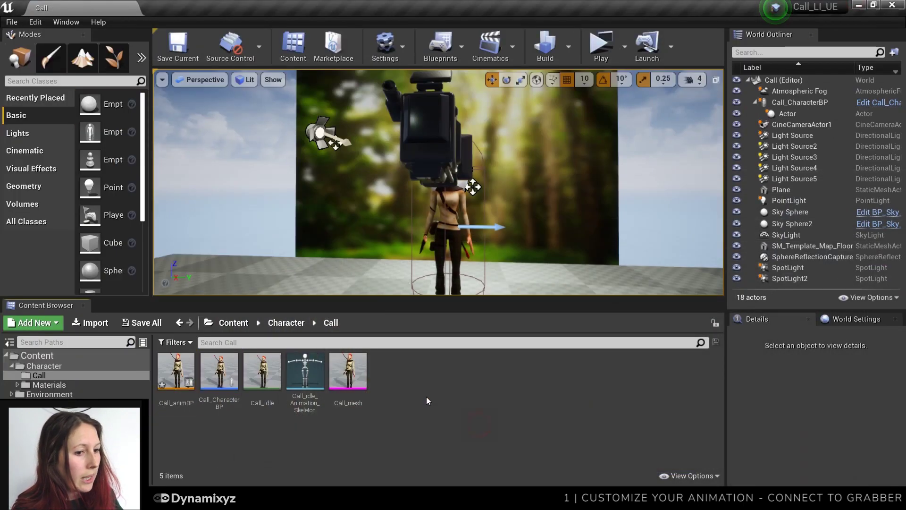
pyautogui.rightClick(429, 383)
pyautogui.click(486, 189)
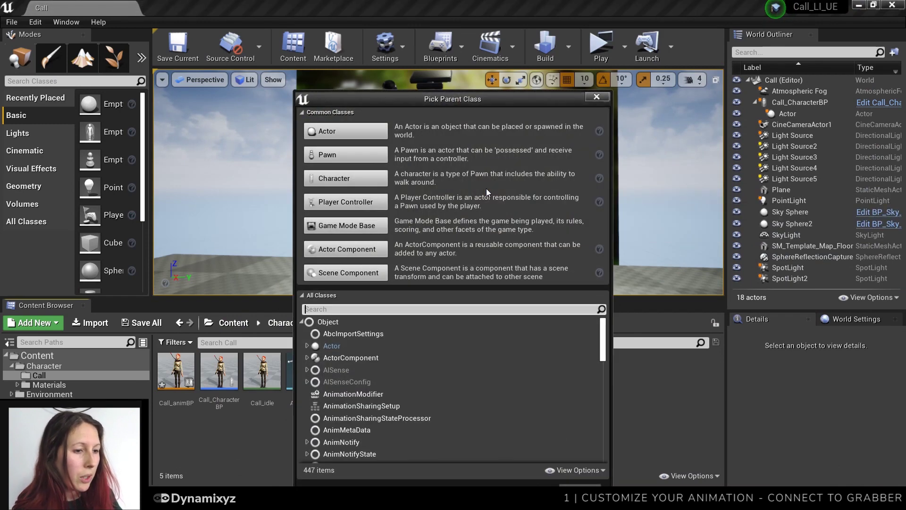
pyautogui.write('d')
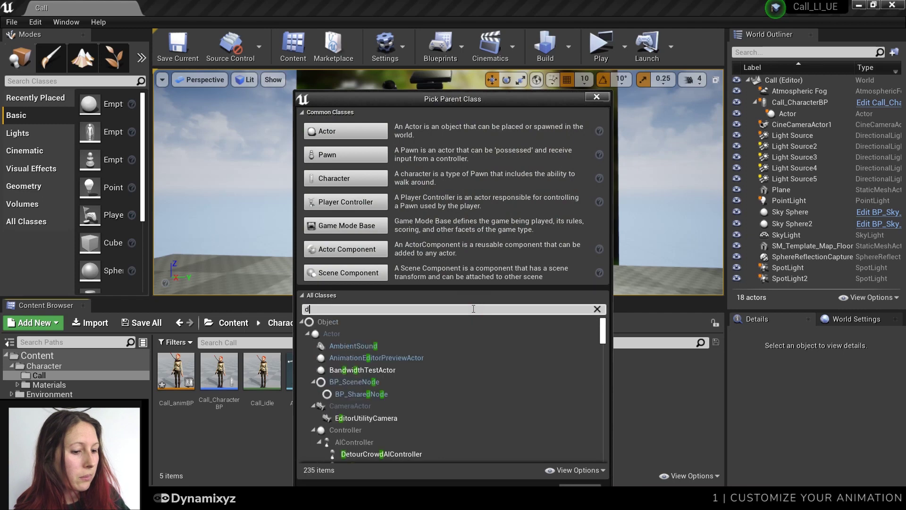
pyautogui.write('xyzL')
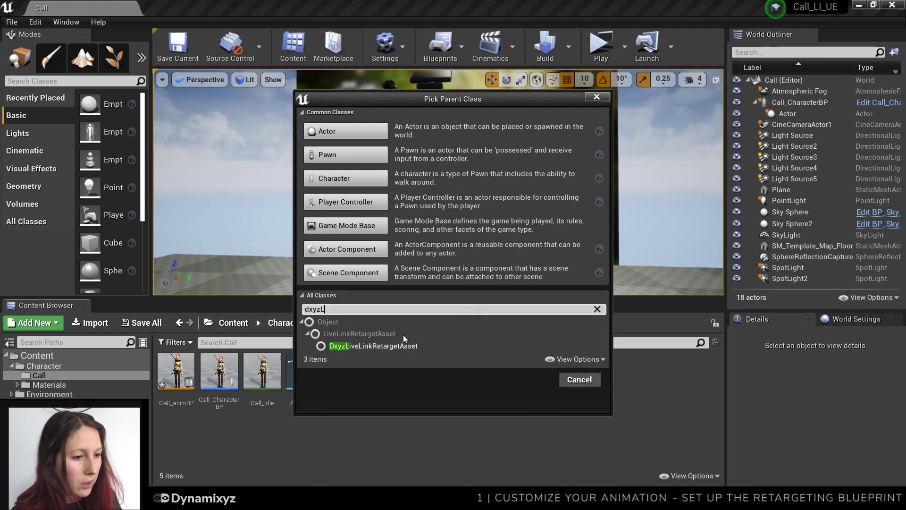
pyautogui.click(376, 347)
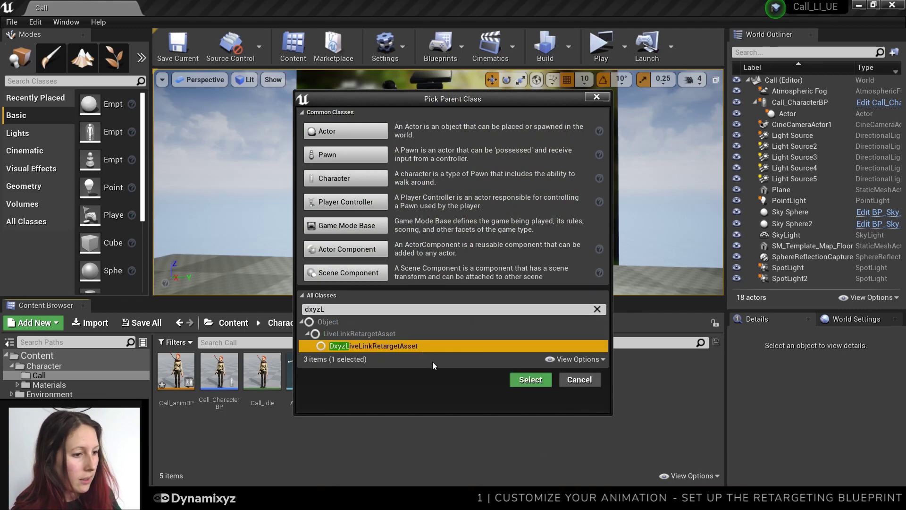
pyautogui.click(530, 380)
# Name the new blueprint CallRetarg and open it for editing.
pyautogui.write('Cal')
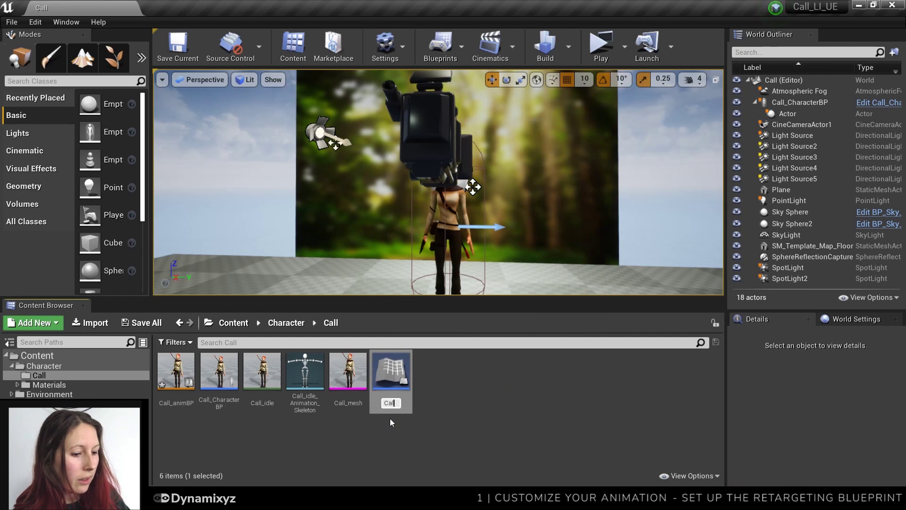
pyautogui.write('lRetarg')
pyautogui.press('Return')
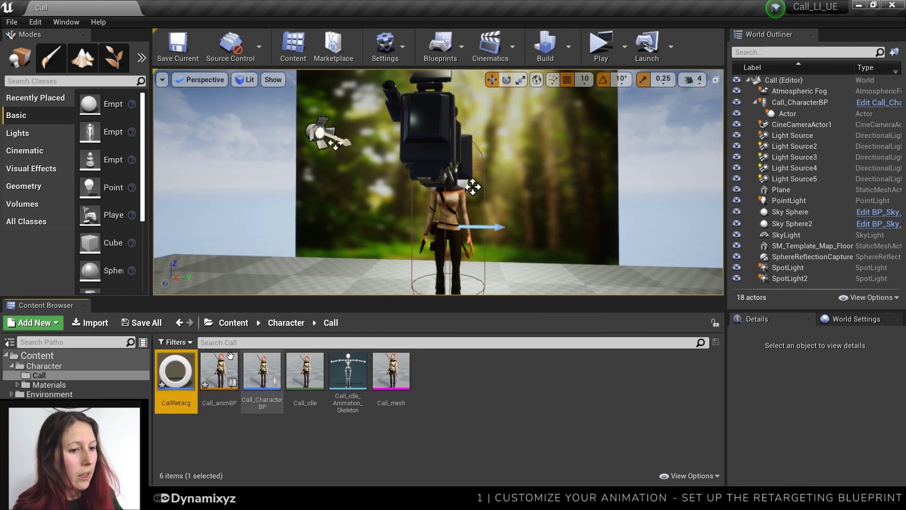
pyautogui.doubleClick(175, 372)
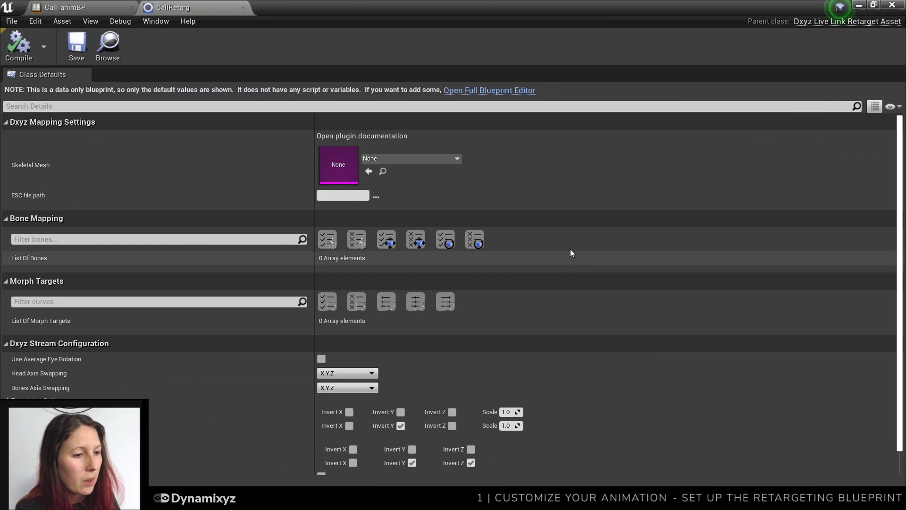
pyautogui.click(456, 160)
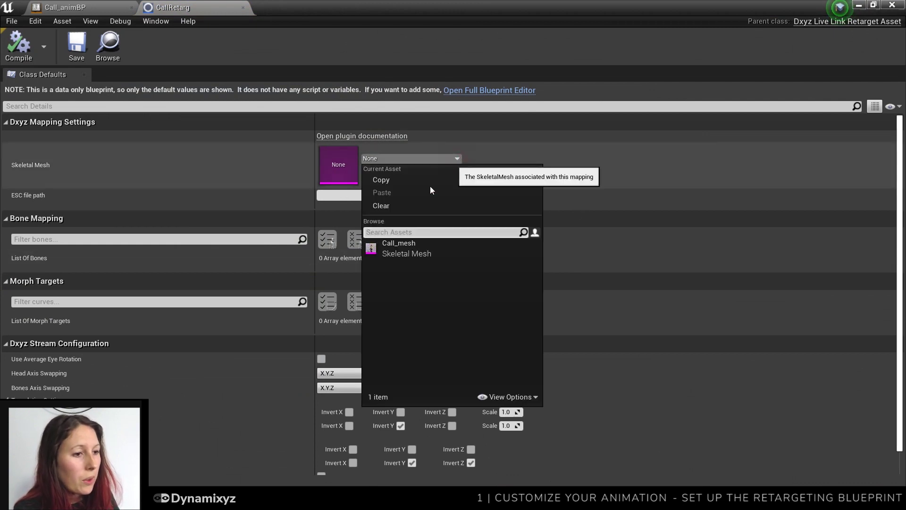
# Set CallRetarg's Skeletal Mesh to Call_mesh, load Call_rt.esc, and compile.
pyautogui.click(409, 252)
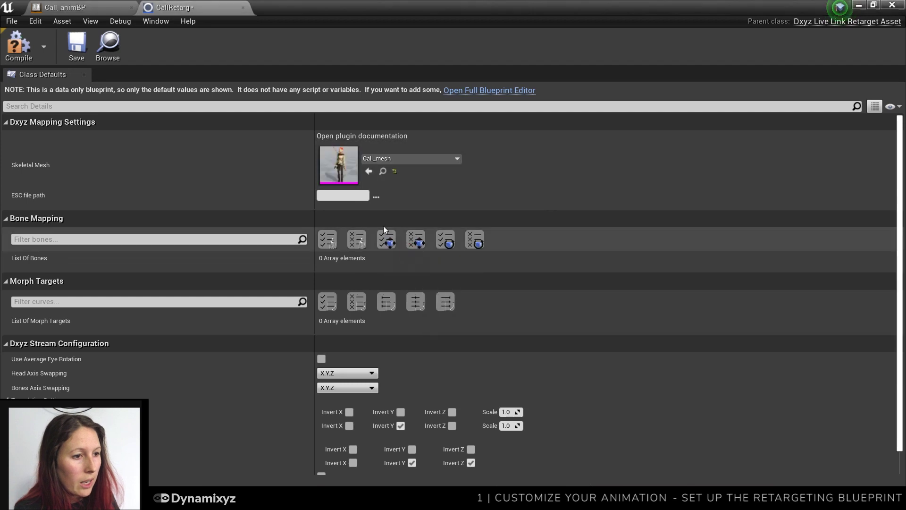
pyautogui.click(377, 193)
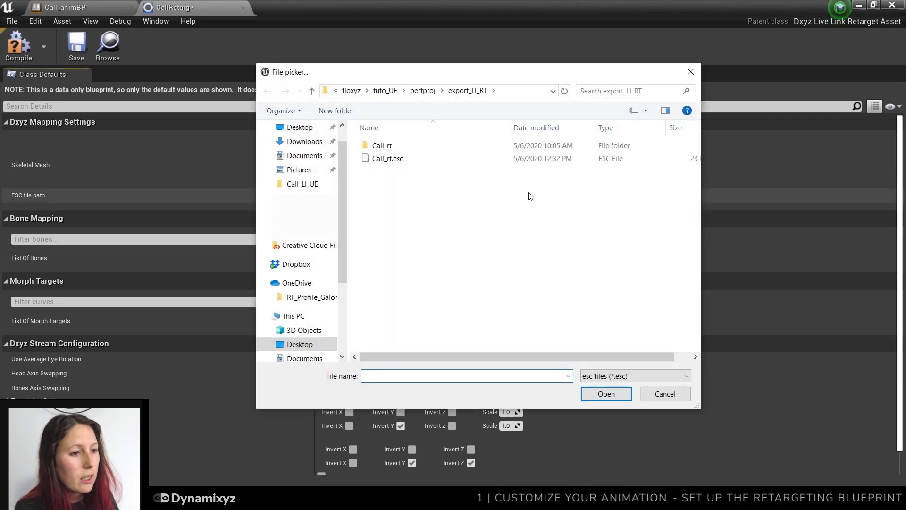
pyautogui.click(399, 160)
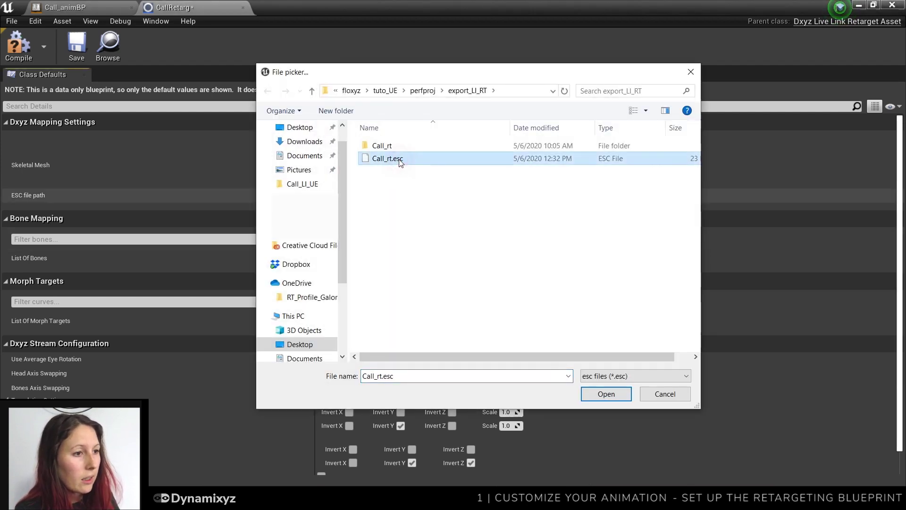
pyautogui.click(606, 394)
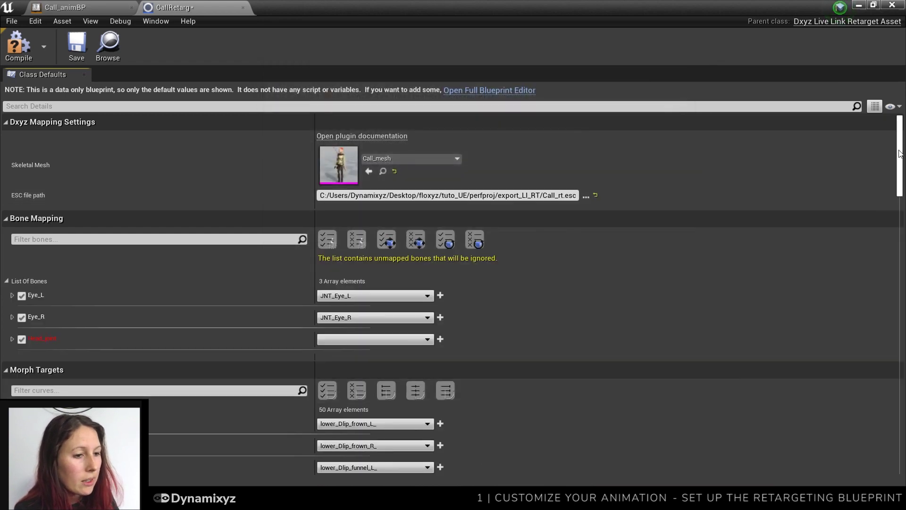
pyautogui.scroll(-3, 899, 160)
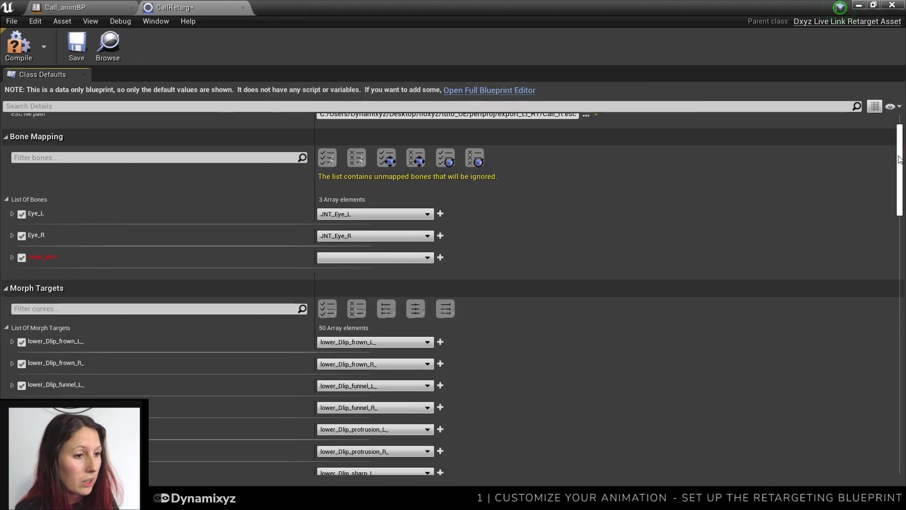
pyautogui.scroll(-3, 899, 160)
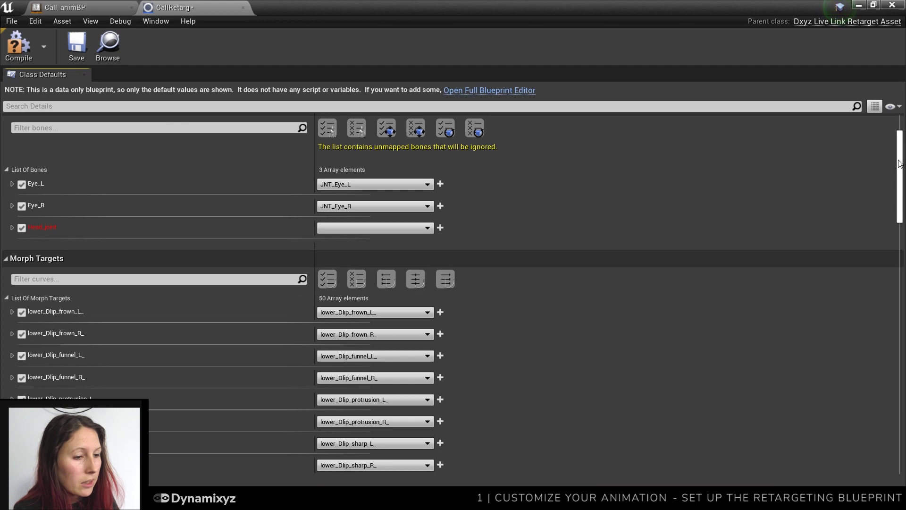
pyautogui.moveTo(899, 163)
pyautogui.mouseDown()
pyautogui.moveTo(899, 378)
pyautogui.moveTo(897, 147)
pyautogui.mouseUp()
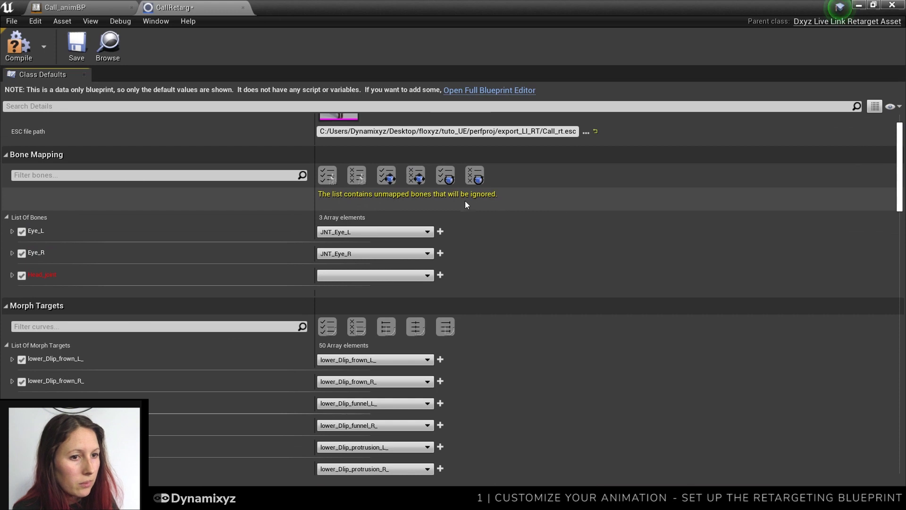
pyautogui.click(18, 45)
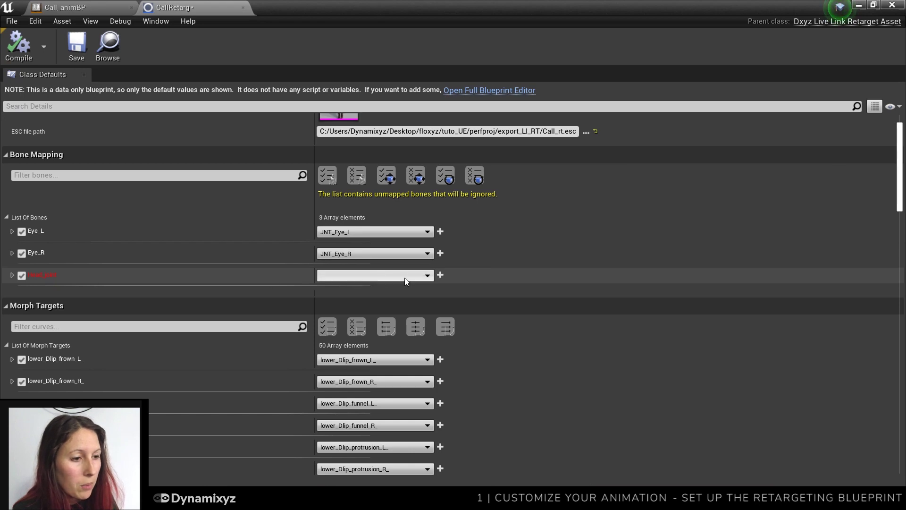
# Map Head_joint to the JNT_Head bone and recompile.
pyautogui.click(425, 276)
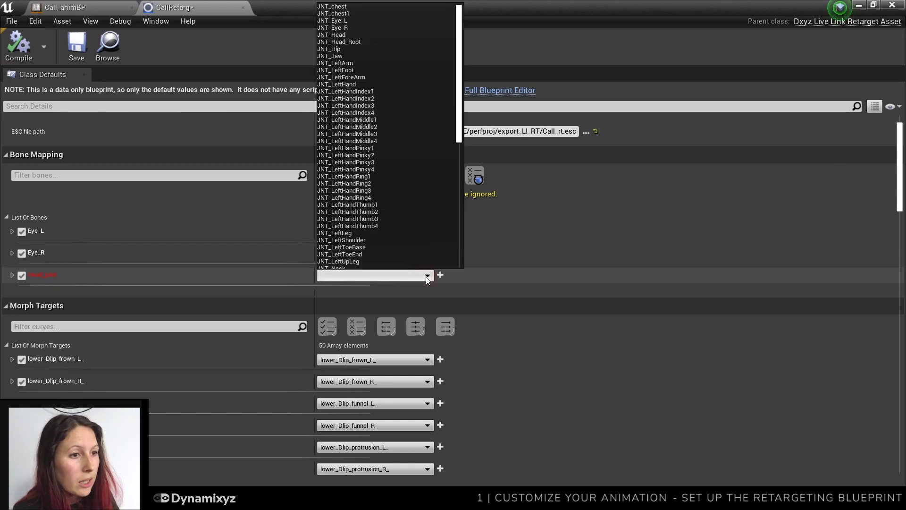
pyautogui.click(340, 35)
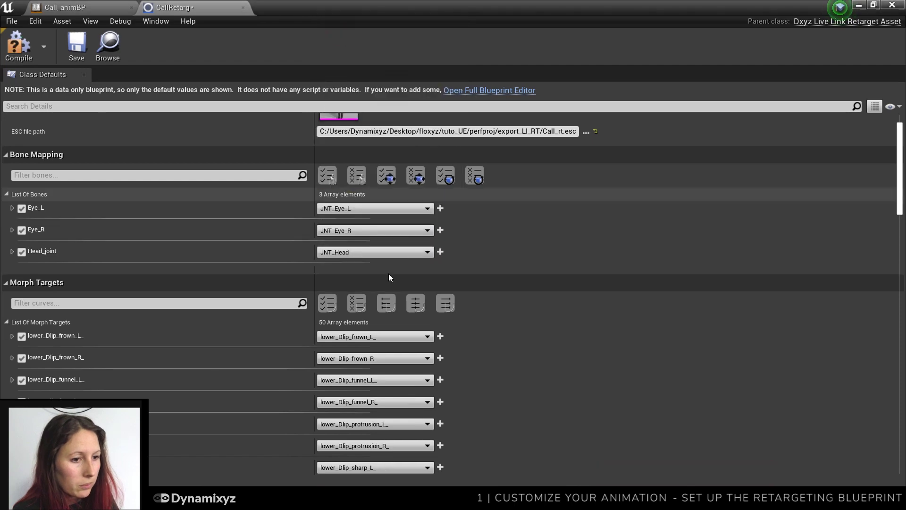
pyautogui.click(18, 45)
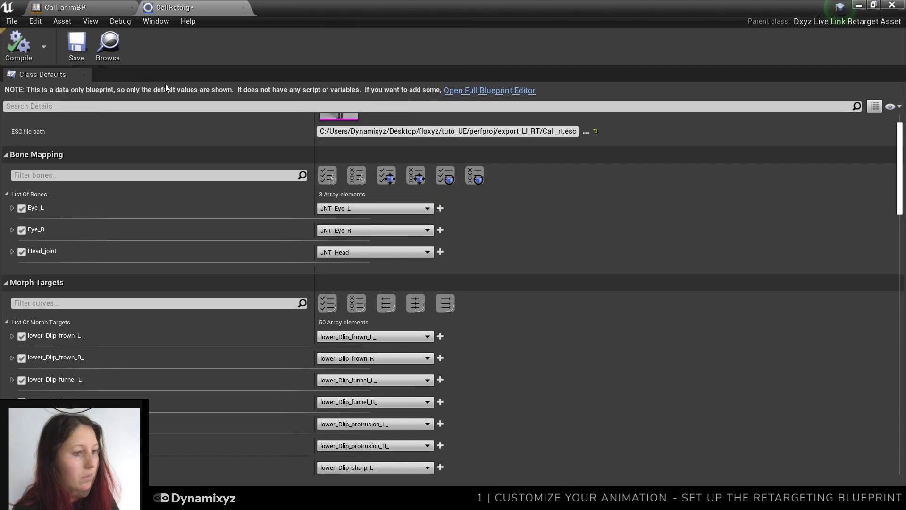
# Switch Call_animBP's Live Link Pose retarget asset to CallRetarg and recompile.
pyautogui.click(88, 4)
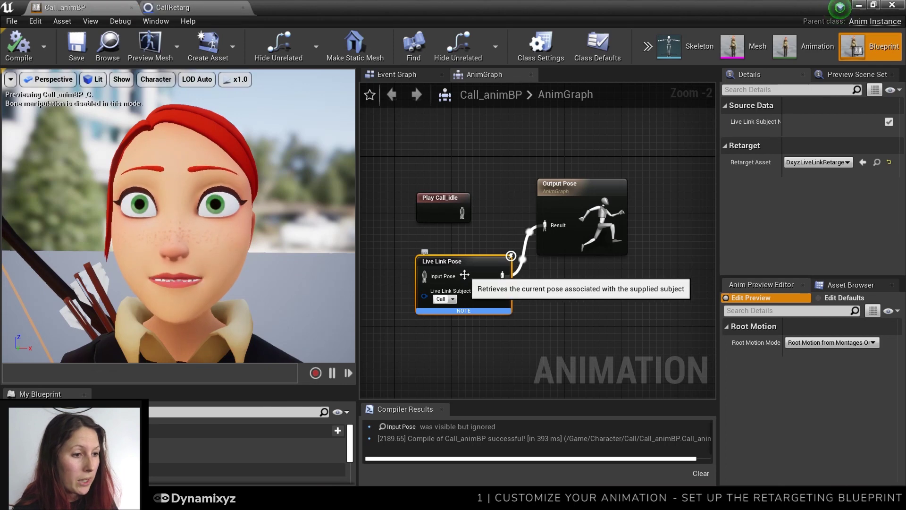
pyautogui.click(833, 162)
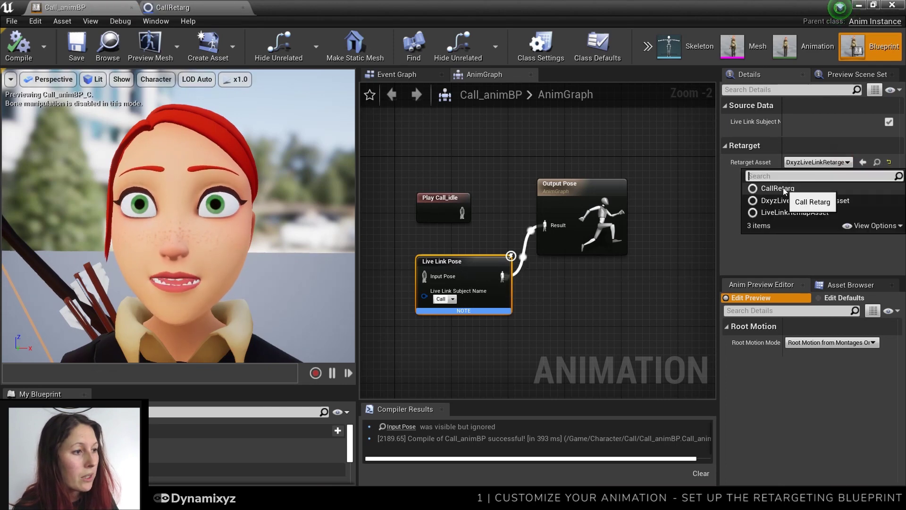
pyautogui.click(778, 188)
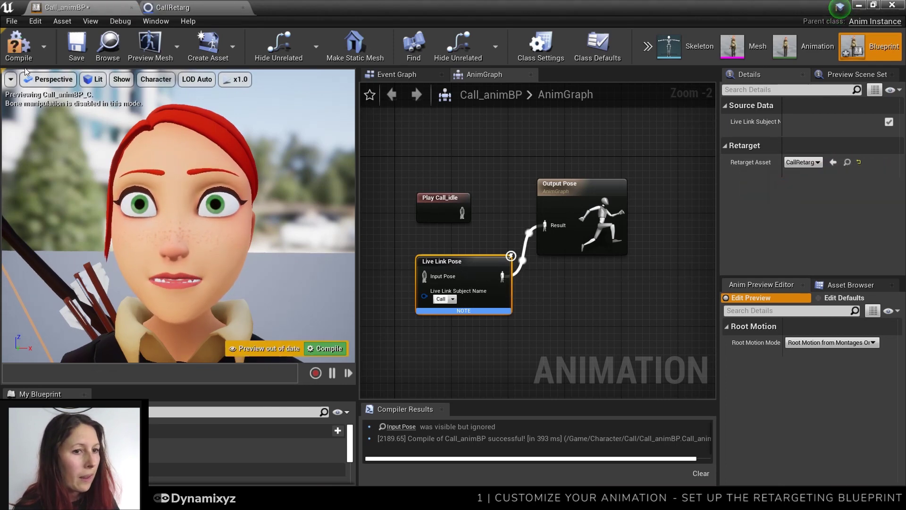
pyautogui.click(17, 45)
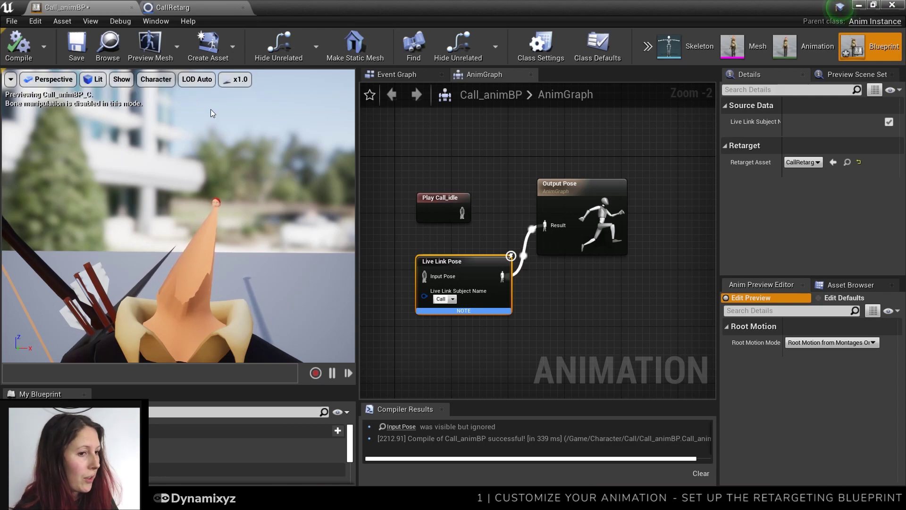
pyautogui.moveTo(173, 7); pyautogui.dragTo(310, 19)
# Turn off Apply Translation for the Head_joint mapping in CallRetarg.
pyautogui.moveTo(764, 283); pyautogui.dragTo(849, 466)
pyautogui.click(297, 218)
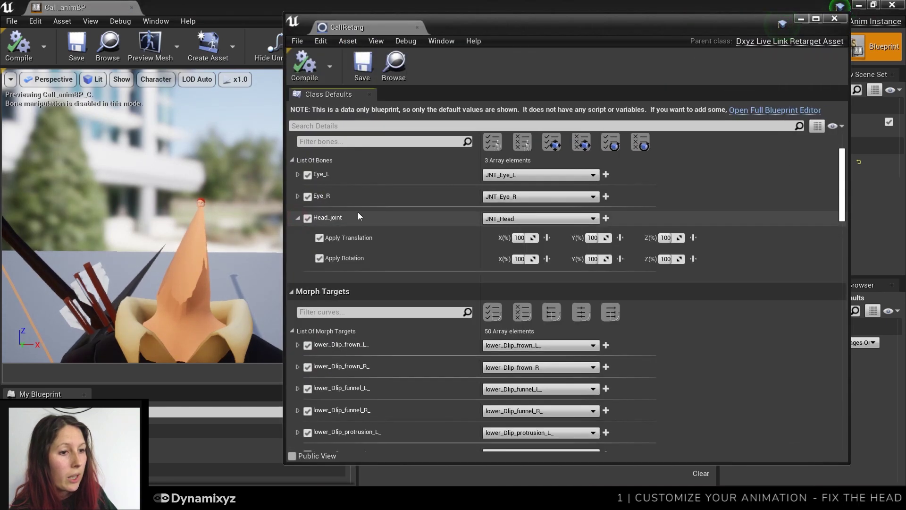
pyautogui.click(319, 238)
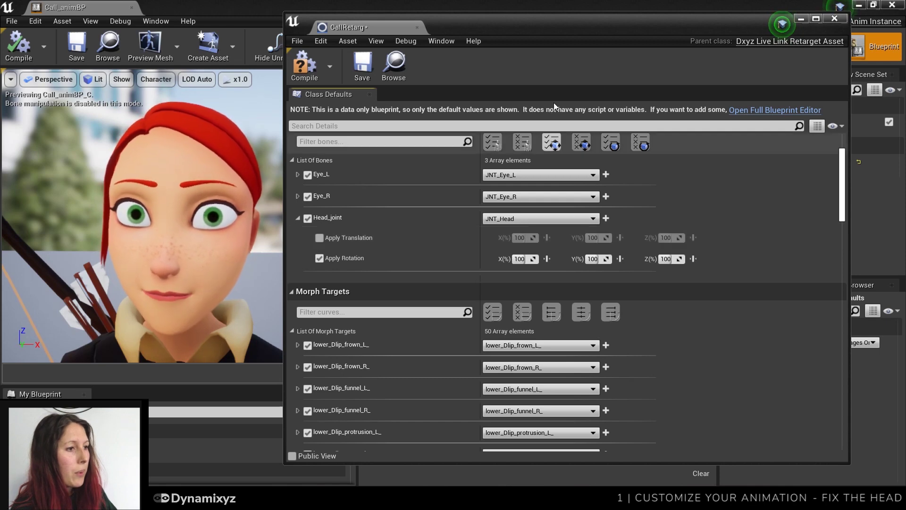
# Keep Bones Axis Swapping at X.Y.Z and invert the head rotation axes.
pyautogui.moveTo(544, 27); pyautogui.dragTo(577, 24)
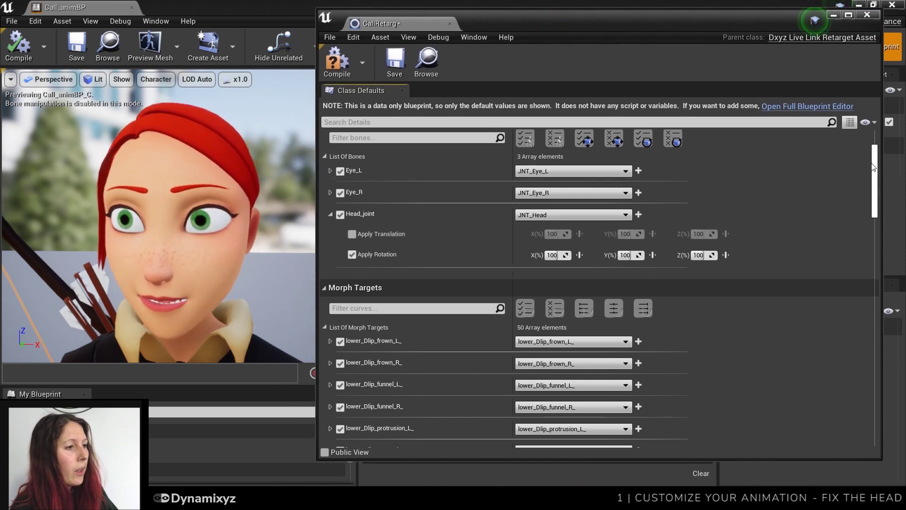
pyautogui.moveTo(842, 165); pyautogui.dragTo(874, 382)
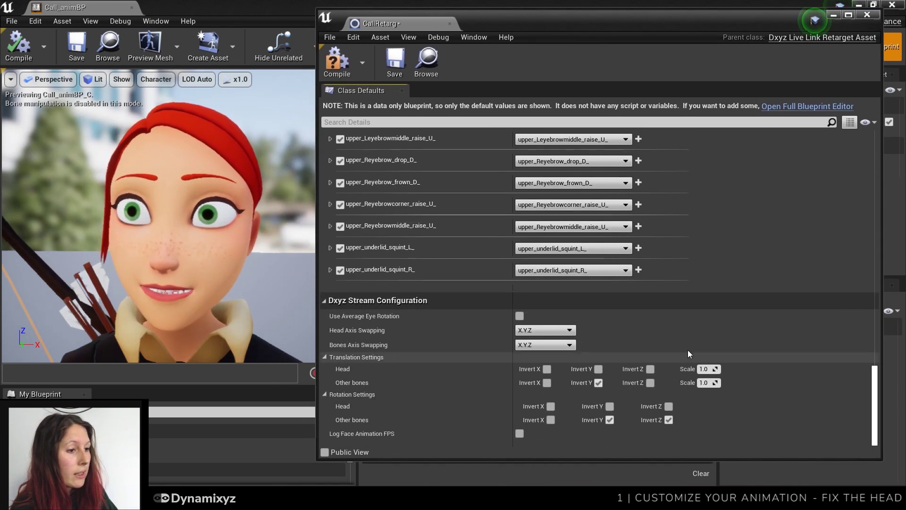
pyautogui.click(560, 343)
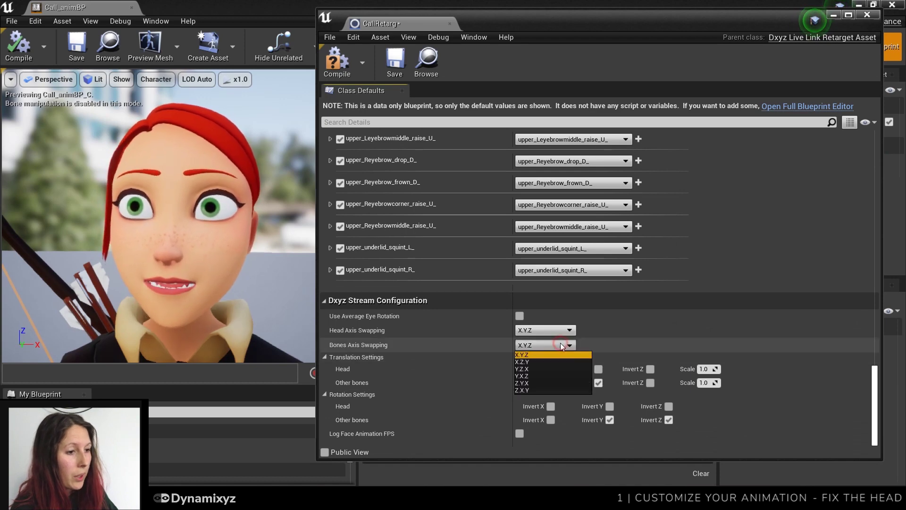
pyautogui.click(541, 356)
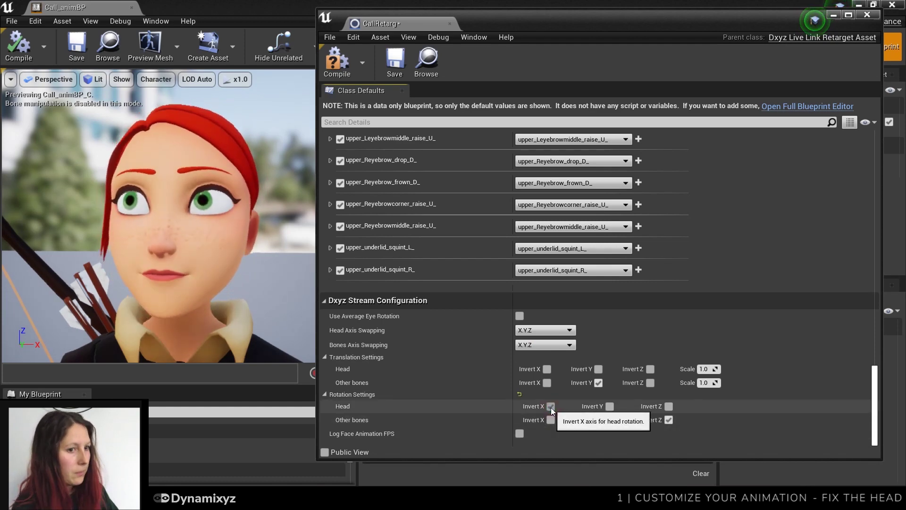
pyautogui.click(610, 406)
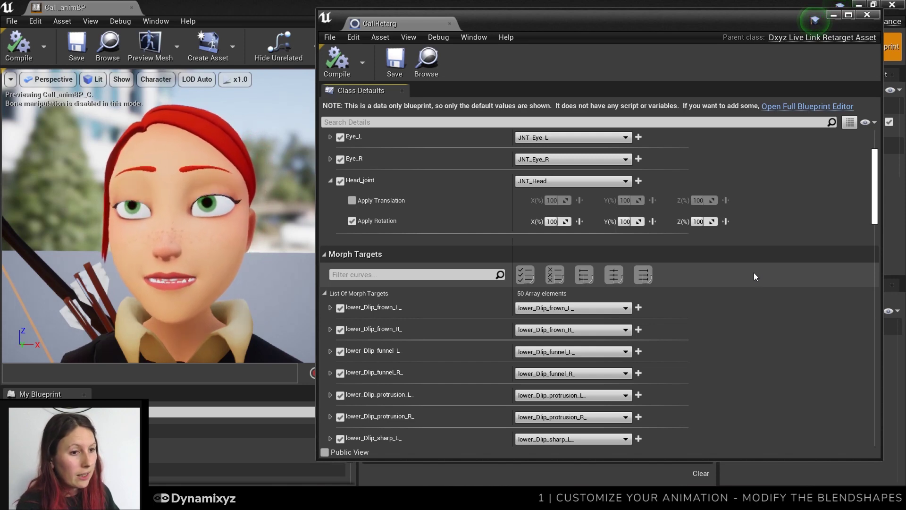
# Filter curves by 'eyelid_clo' and raise both upper_eyelid_closed_L_ and _R_ blendshape factors.
pyautogui.scroll(-3, 744, 276)
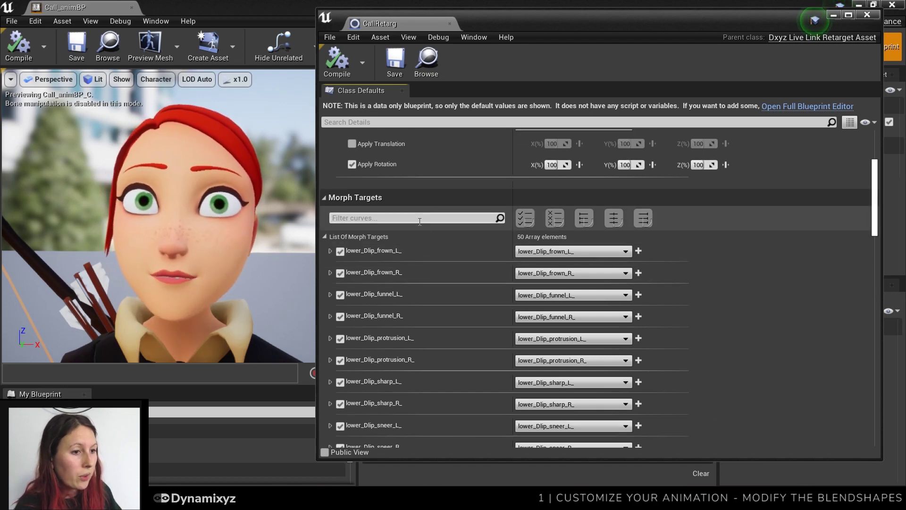
pyautogui.click(429, 219)
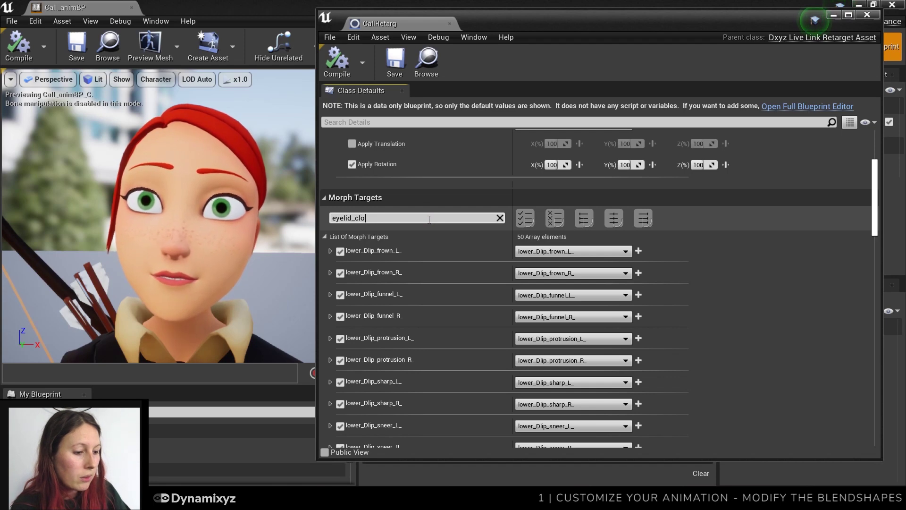
pyautogui.write('eyelid_clo')
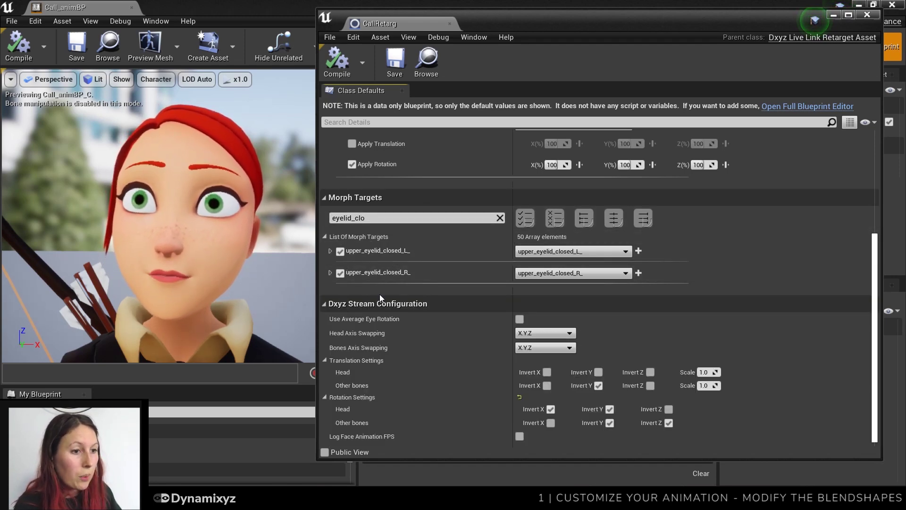
pyautogui.click(330, 251)
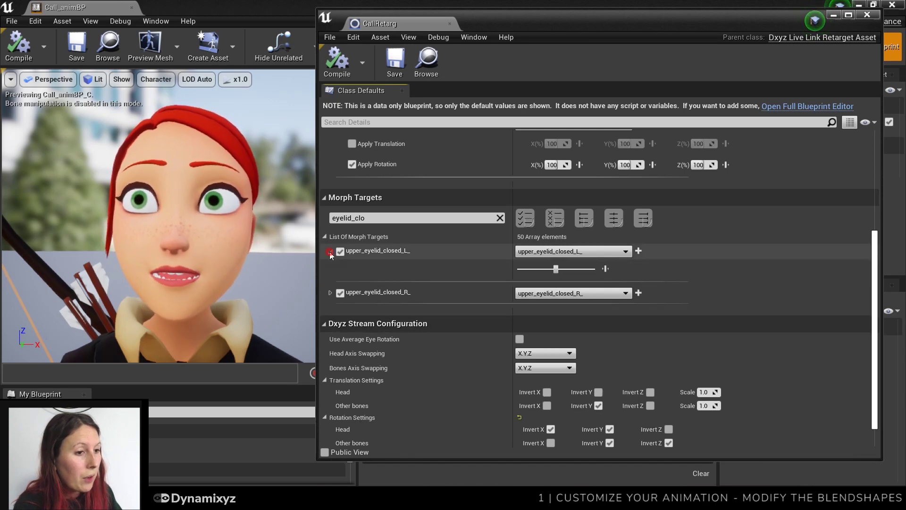
pyautogui.click(331, 293)
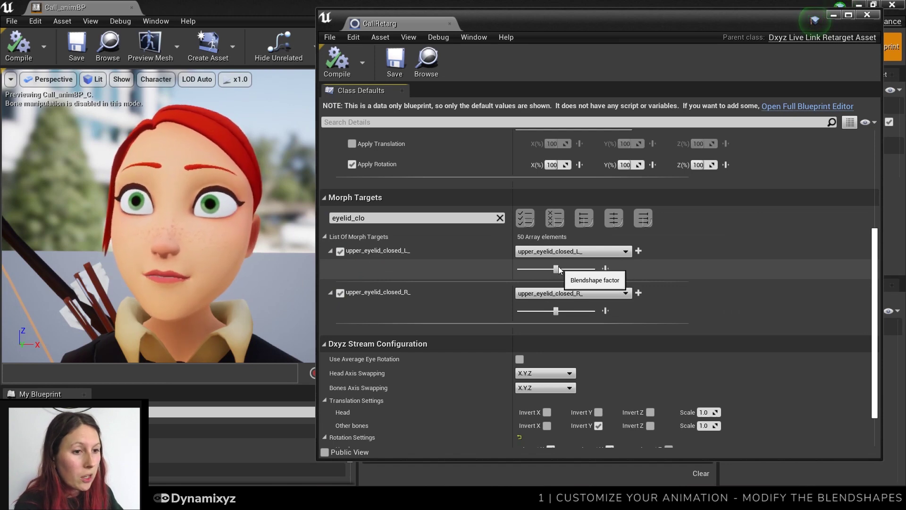
pyautogui.moveTo(555, 271); pyautogui.dragTo(589, 271)
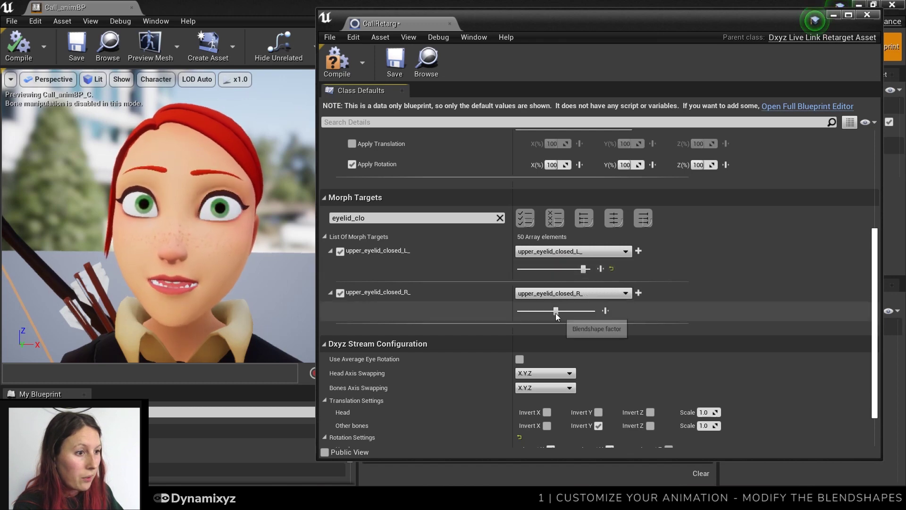
pyautogui.moveTo(581, 311); pyautogui.dragTo(589, 315)
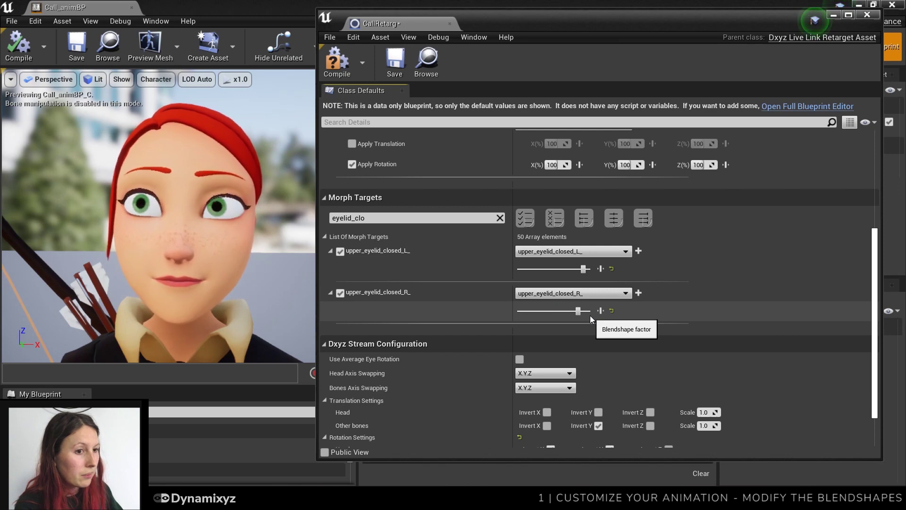
pyautogui.scroll(2, 733, 235)
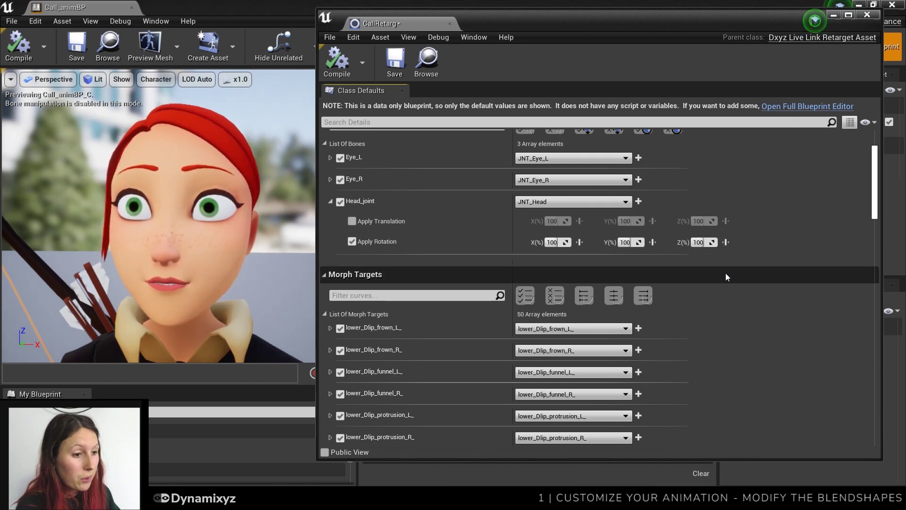
# Clamp lower_jaw_open_'s blendshape factor to a 0.0–0.77 range and compile CallRetarg.
pyautogui.scroll(-6, 726, 272)
pyautogui.click(329, 269)
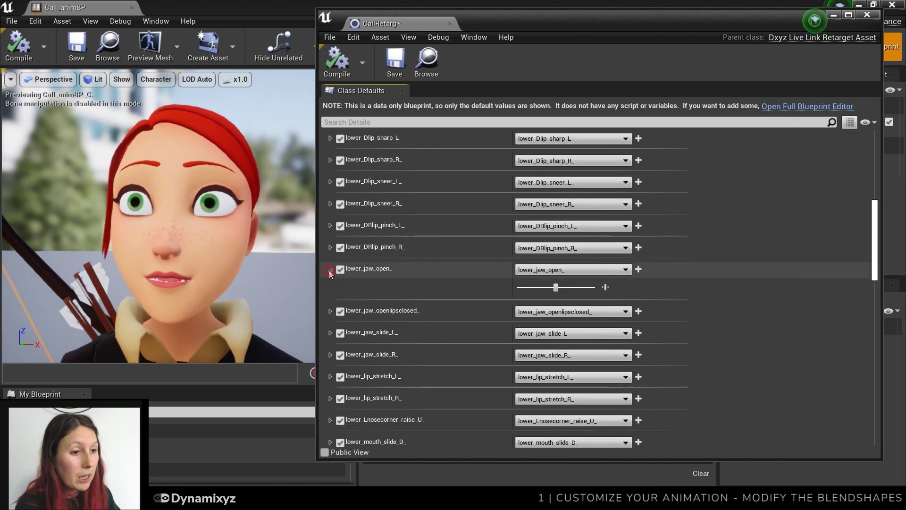
pyautogui.click(603, 288)
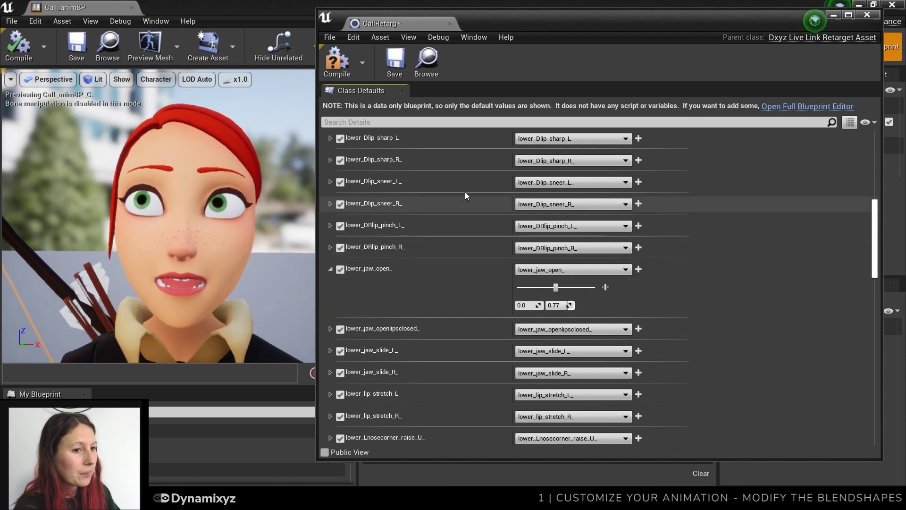
pyautogui.click(350, 64)
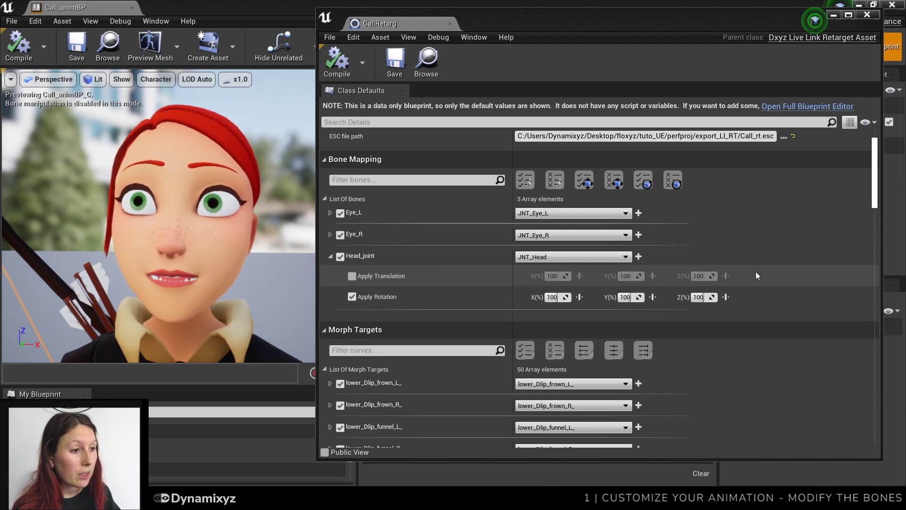
# Add JNT_Neck as a second bone on Head_joint with translation turned off.
pyautogui.click(637, 257)
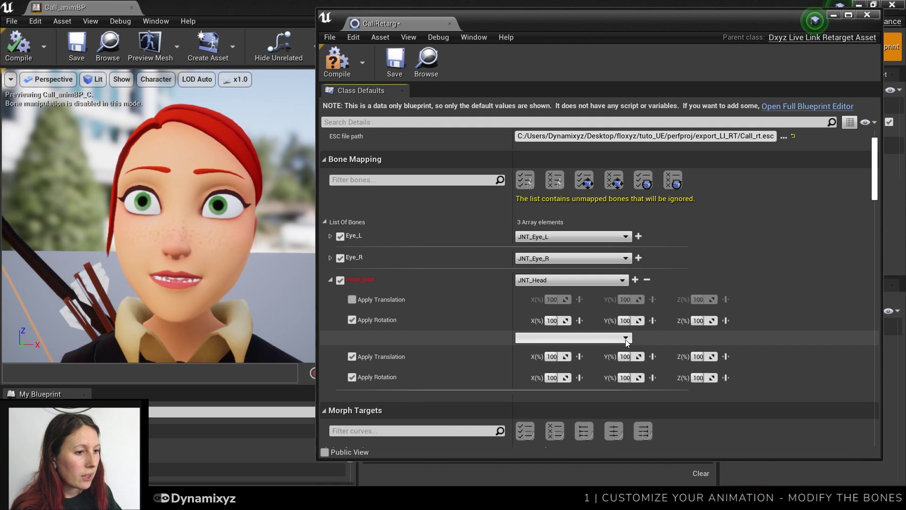
pyautogui.click(598, 338)
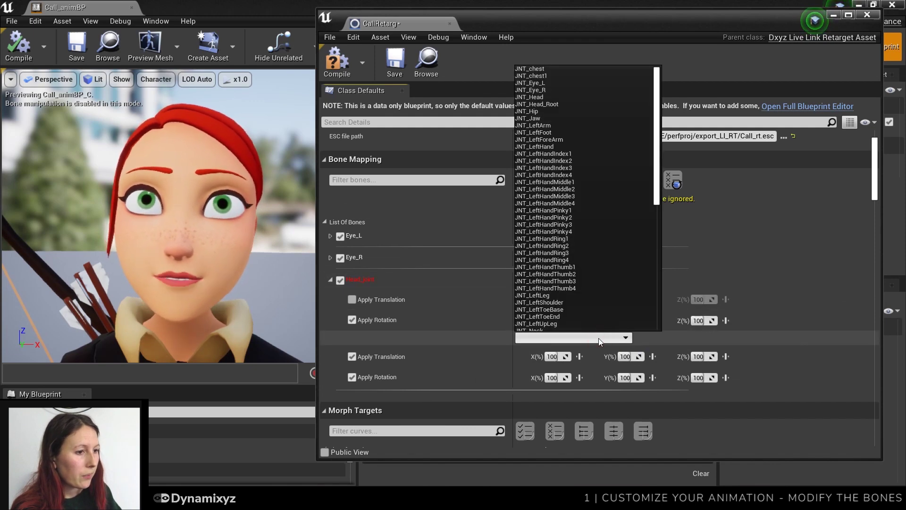
pyautogui.click(535, 223)
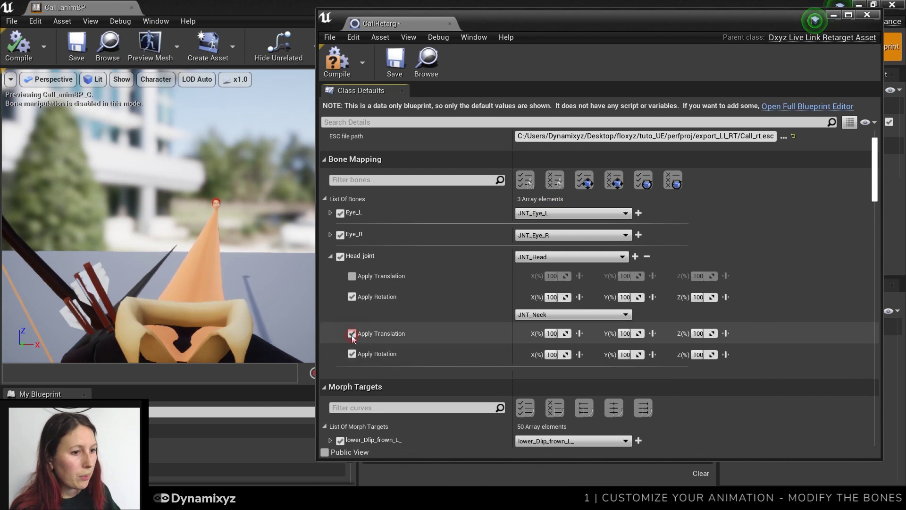
pyautogui.click(352, 334)
pyautogui.scroll(-2, 424, 321)
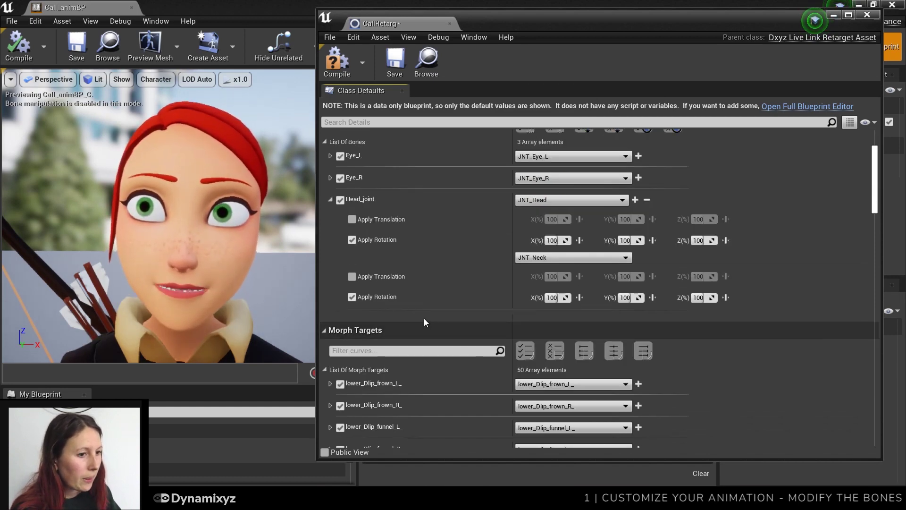
pyautogui.scroll(2, 423, 322)
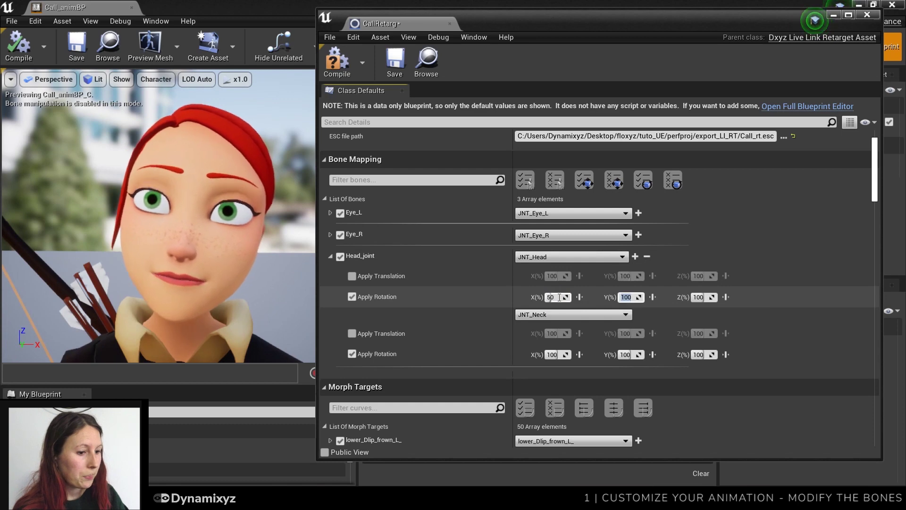
# Set the rotation X/Y/Z percentages to 50, then compile and save CallRetarg.
pyautogui.press('Tab')
pyautogui.write('50')
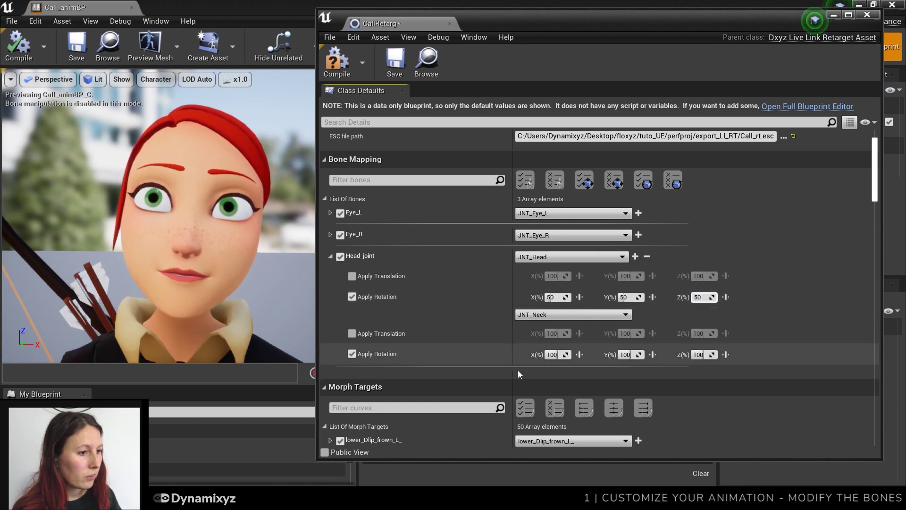
pyautogui.click(553, 354)
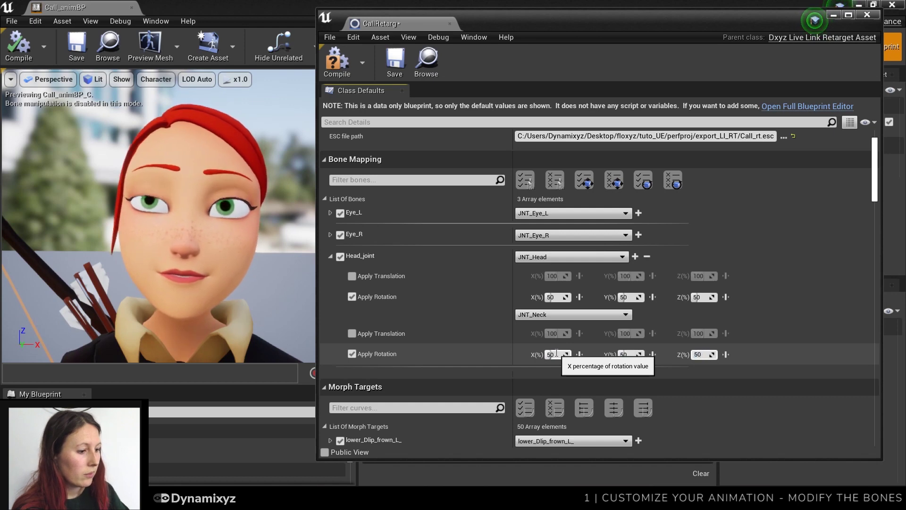
pyautogui.click(343, 63)
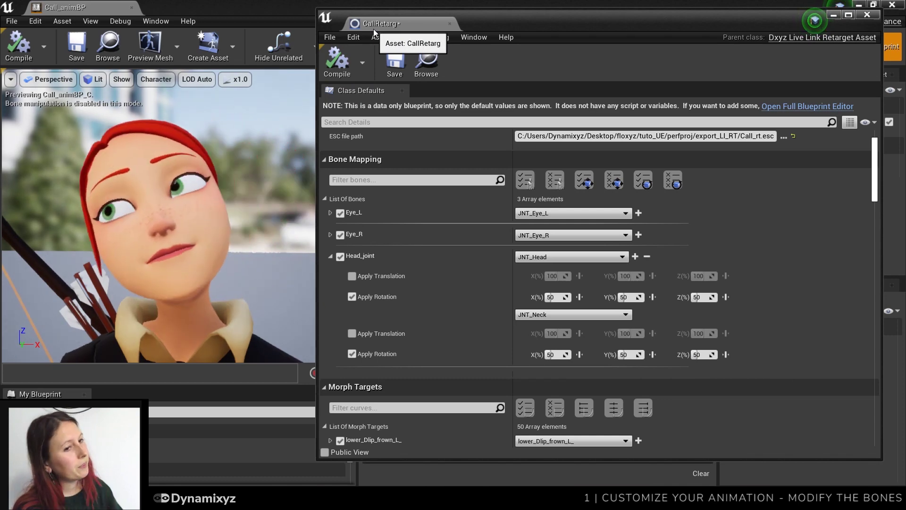
pyautogui.click(395, 59)
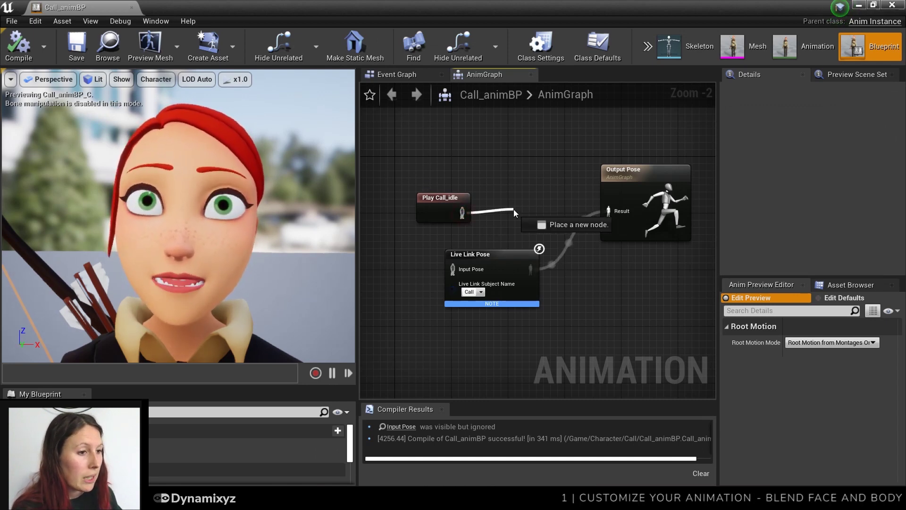
# Add a Layered blend per bone node fed by the Live Link pose and wired to Output Pose.
pyautogui.moveTo(514, 212); pyautogui.dragTo(519, 213)
pyautogui.write('layer')
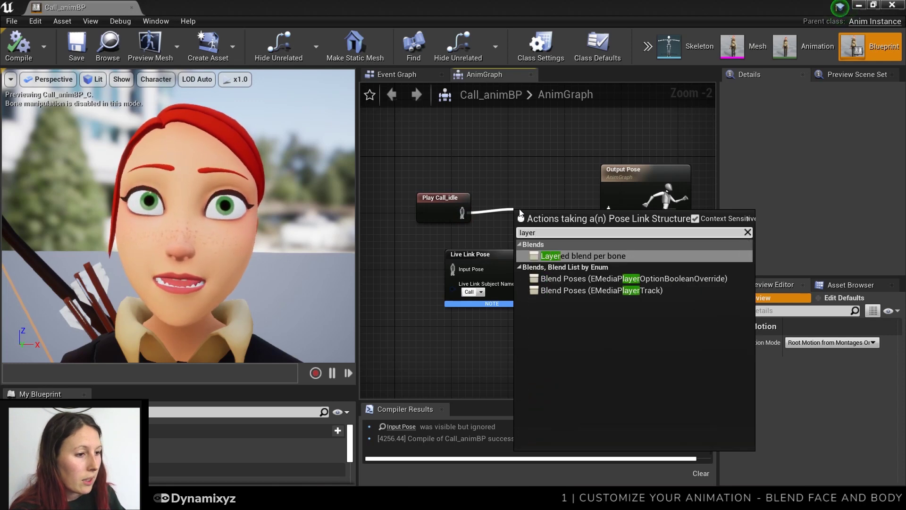
pyautogui.press('Return')
pyautogui.moveTo(529, 225); pyautogui.dragTo(507, 208)
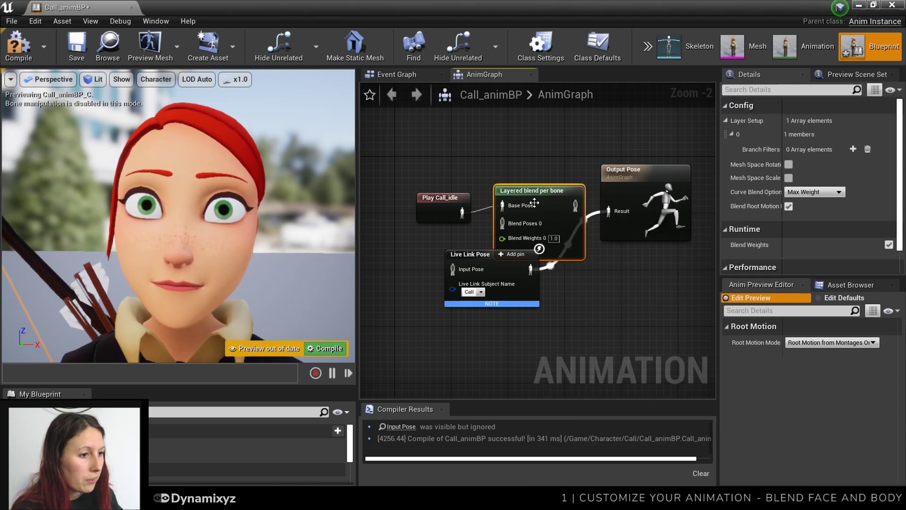
pyautogui.moveTo(470, 265); pyautogui.dragTo(502, 223)
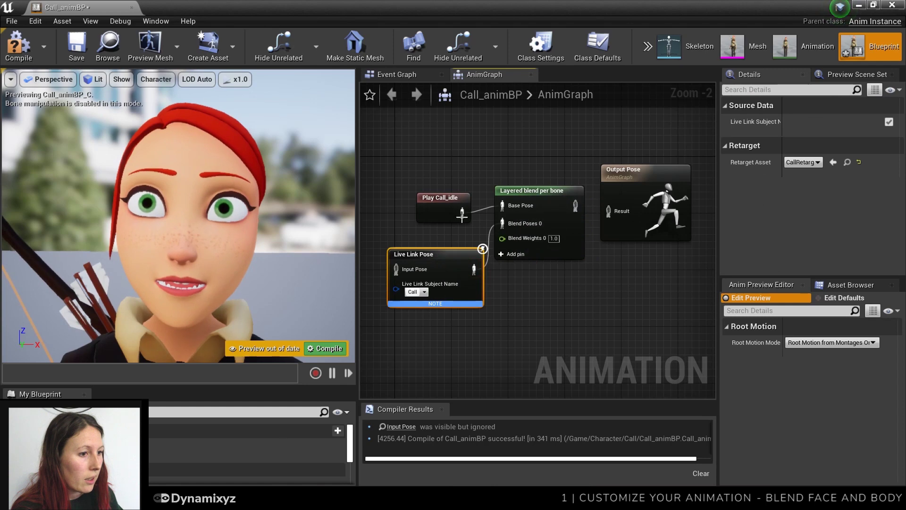
pyautogui.moveTo(442, 210); pyautogui.dragTo(442, 196)
pyautogui.click(533, 203)
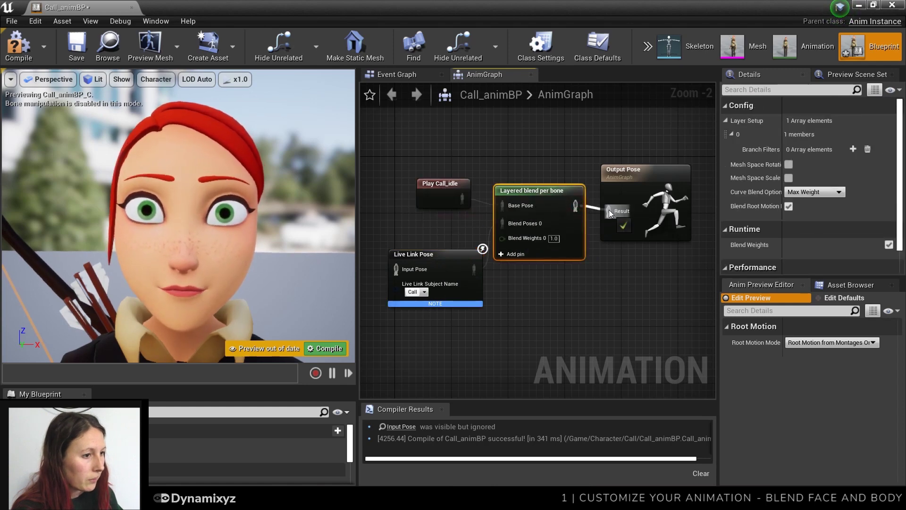
pyautogui.moveTo(609, 213); pyautogui.dragTo(610, 212)
pyautogui.moveTo(623, 169); pyautogui.dragTo(623, 161)
# Add a JNT_Head branch filter to the layered blend and save Call_animBP.
pyautogui.click(542, 206)
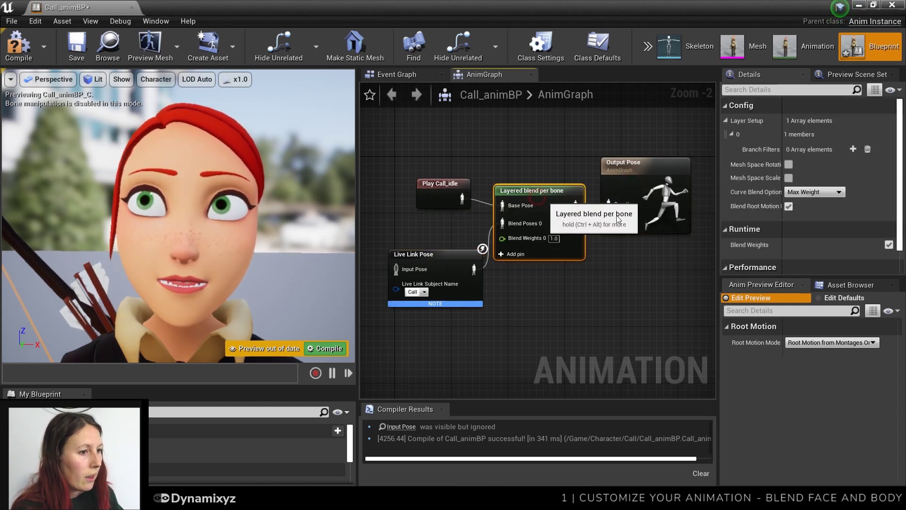
pyautogui.click(854, 148)
pyautogui.click(744, 165)
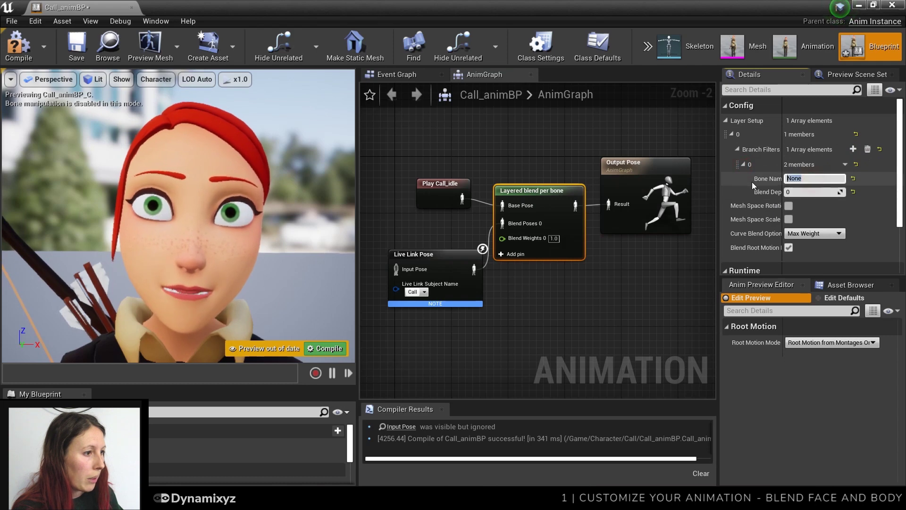
pyautogui.write('JNT_Head')
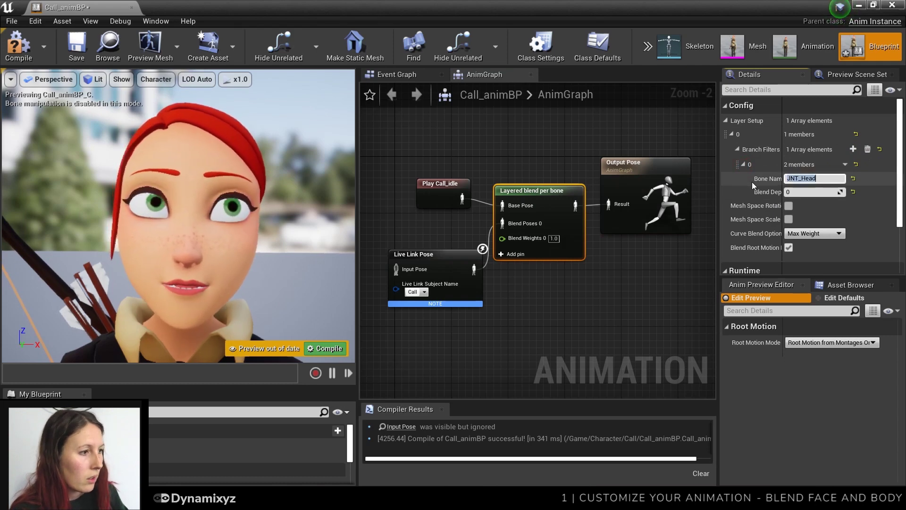
pyautogui.click(75, 47)
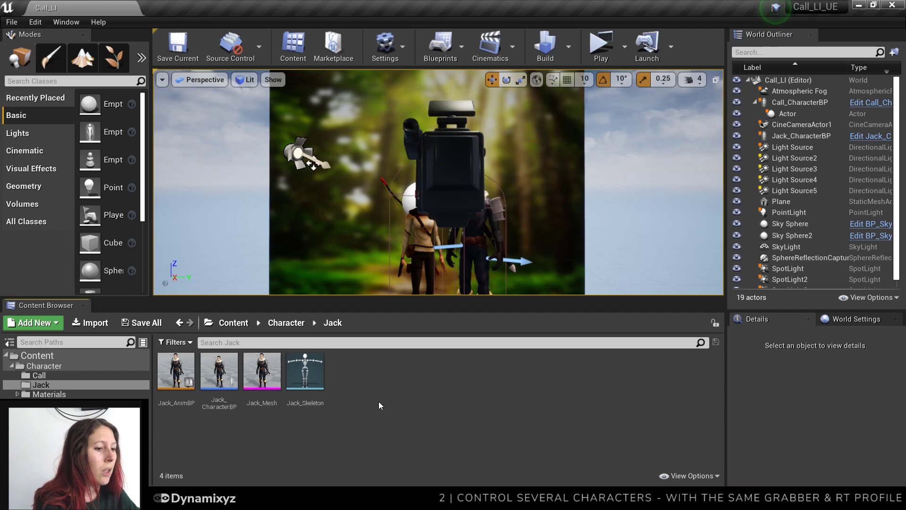
# Open Jack_Mesh and scroll through its morph targets.
pyautogui.moveTo(270, 379)
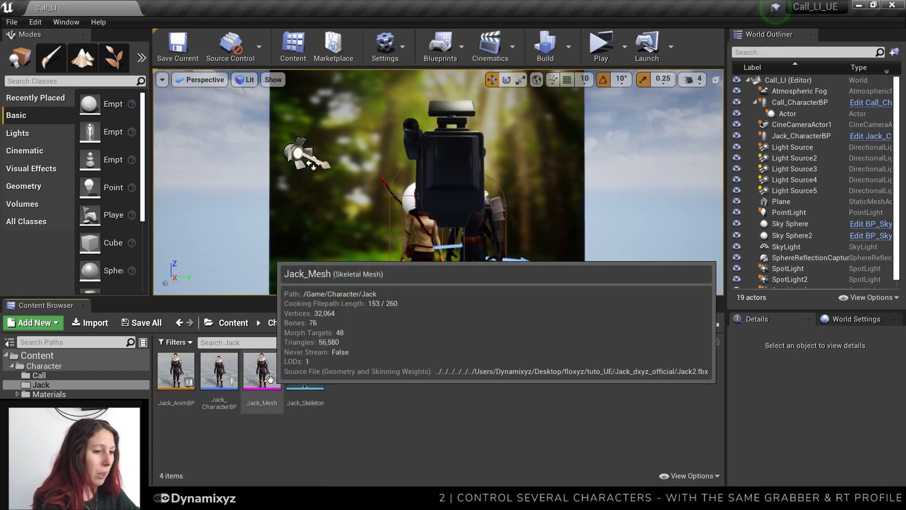
pyautogui.doubleClick(271, 379)
pyautogui.scroll(-5, 125, 262)
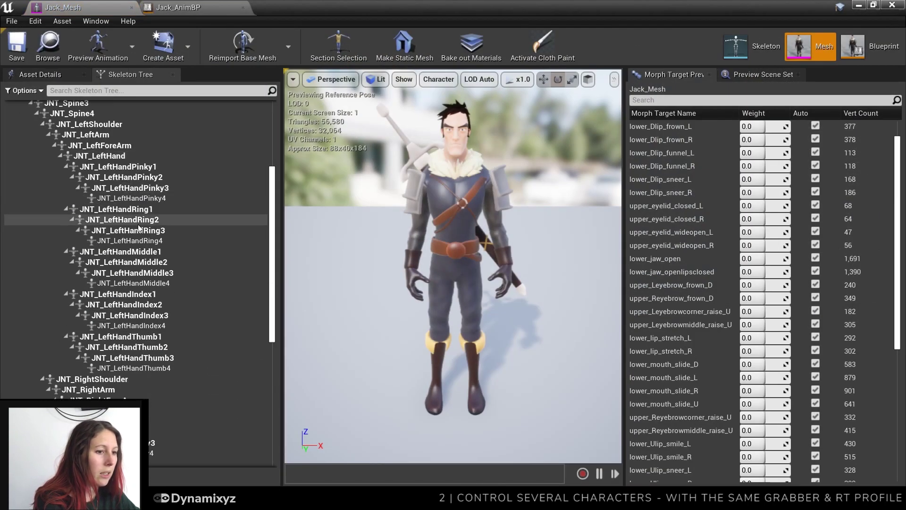
pyautogui.scroll(-6, 656, 216)
pyautogui.scroll(-1, 656, 216)
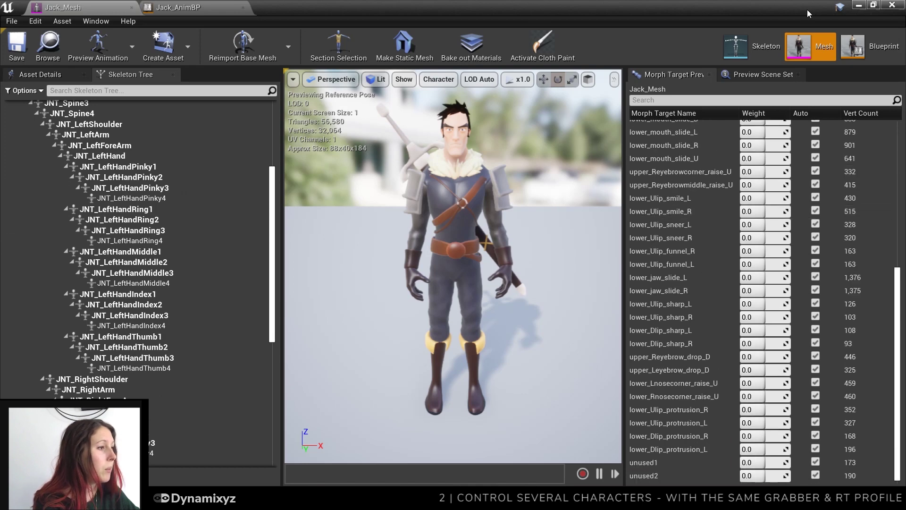
pyautogui.click(860, 6)
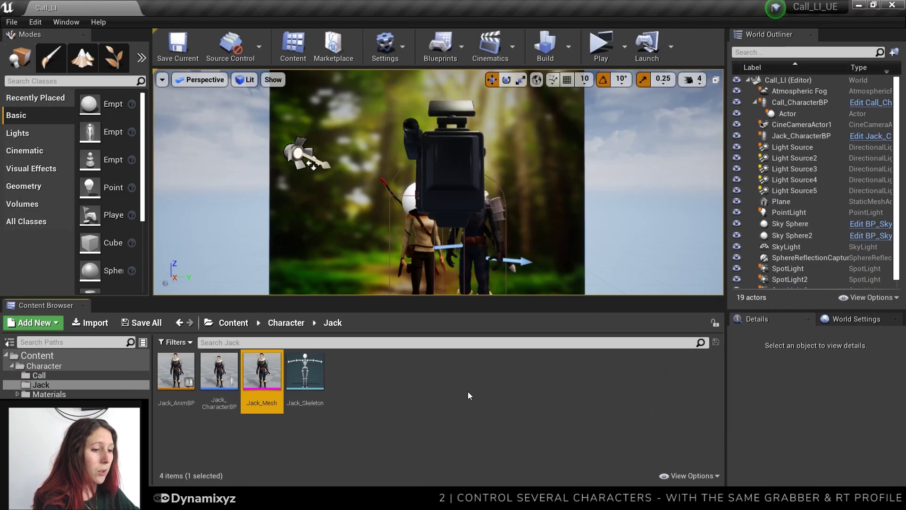
# Create a JackRetarget blueprint class based on DxyzLiveLinkRetargetAsset in the Jack folder.
pyautogui.click(468, 395)
pyautogui.rightClick(388, 408)
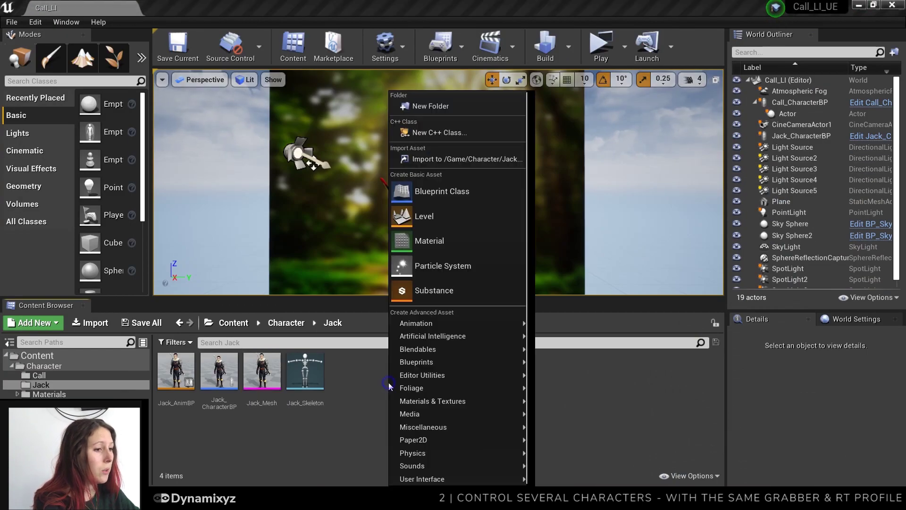
pyautogui.click(445, 198)
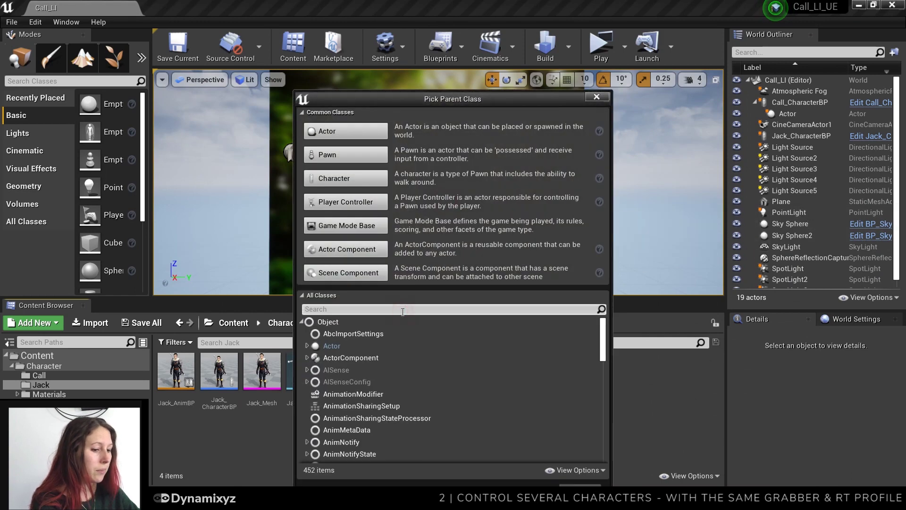
pyautogui.write('dxyzlive')
pyautogui.press('Down')
pyautogui.press('Down')
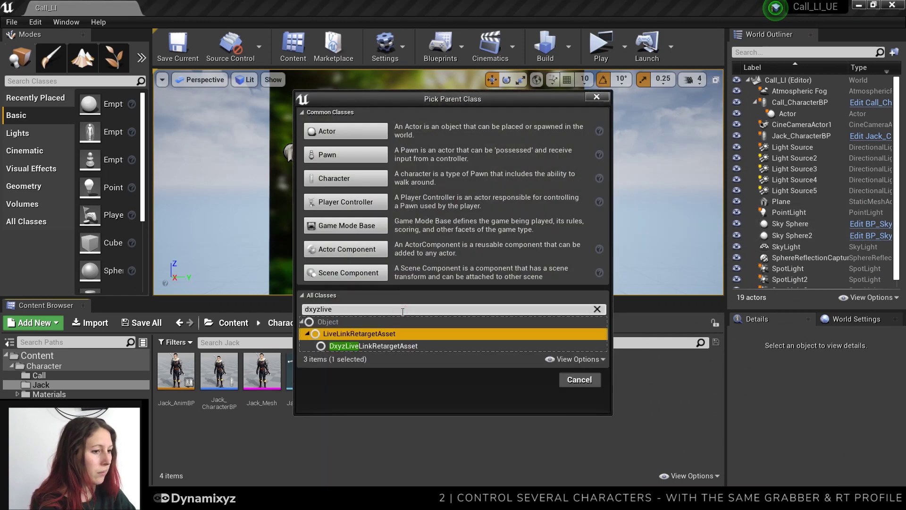
pyautogui.press('Return')
pyautogui.write('JackRetarget')
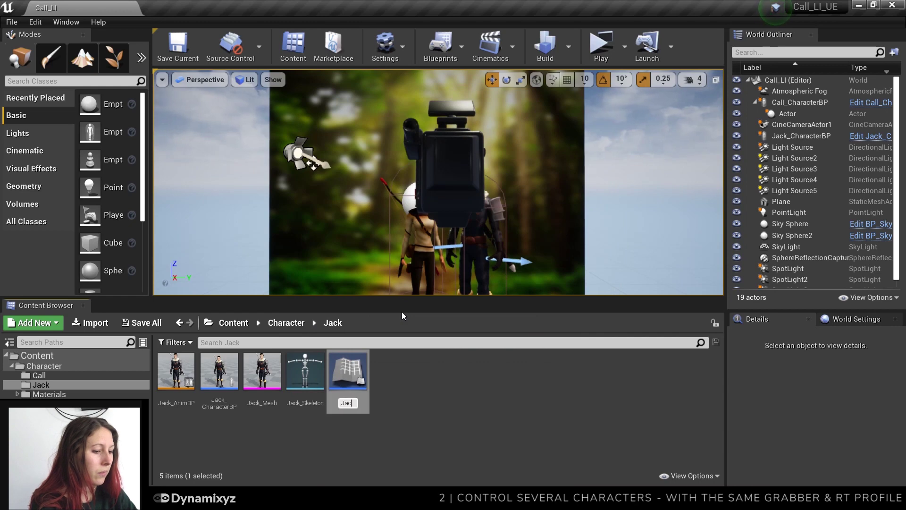
pyautogui.press('Return')
pyautogui.press('Return')
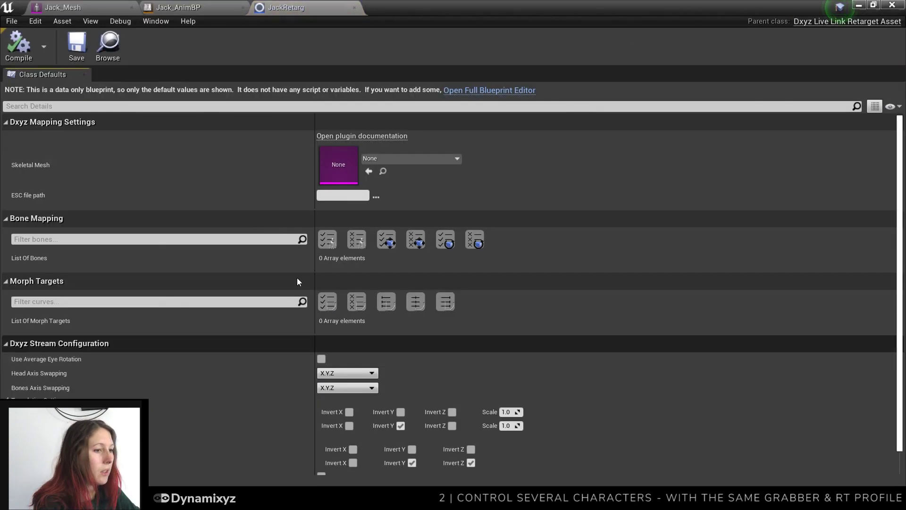
# Set JackRetarget's Skeletal Mesh to Jack_Mesh, ESC file to Call_rt.esc, and Head_joint to JNT_Head.
pyautogui.click(443, 159)
pyautogui.click(427, 272)
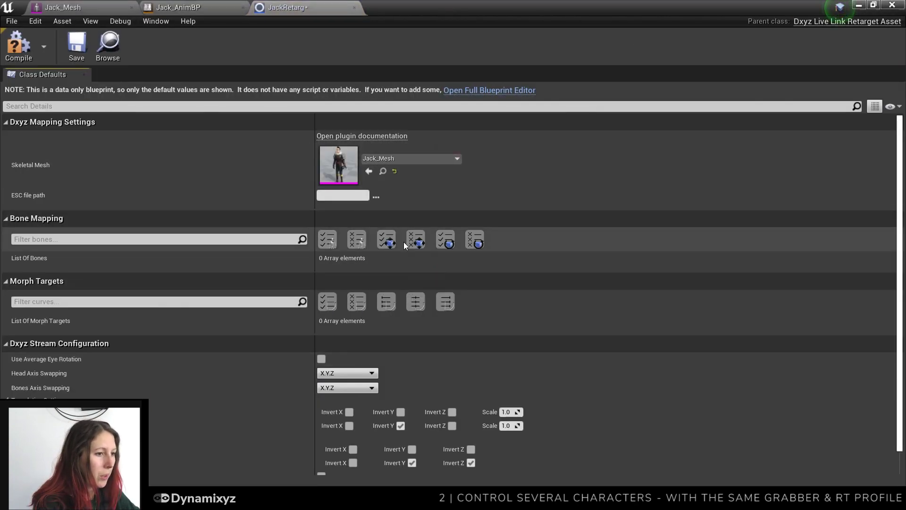
pyautogui.click(375, 195)
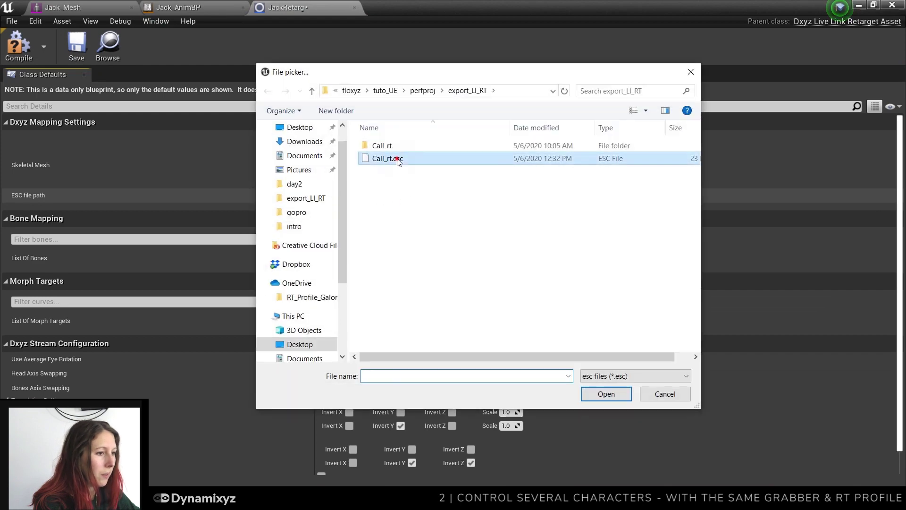
pyautogui.doubleClick(397, 158)
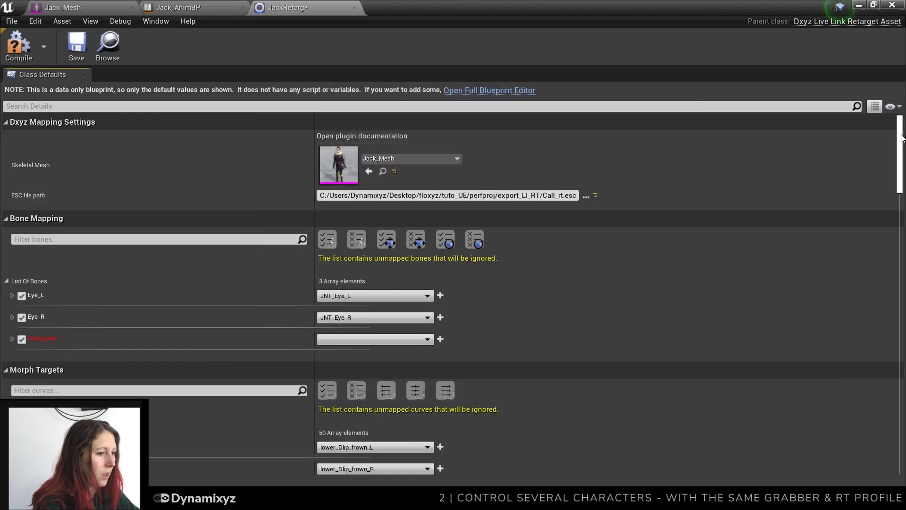
pyautogui.scroll(-3, 895, 150)
pyautogui.click(423, 242)
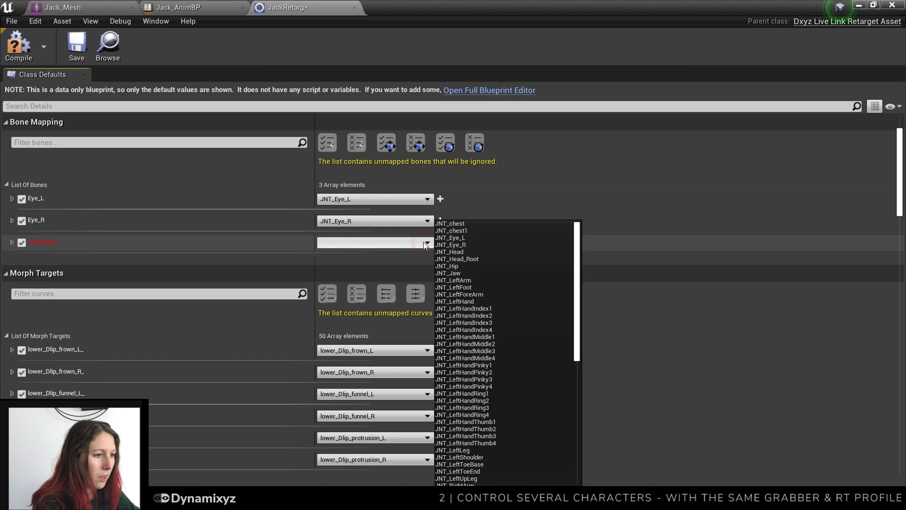
pyautogui.click(460, 248)
# Disable the four unmapped lower lip pinch morph targets and save the retarget asset.
pyautogui.moveTo(900, 146); pyautogui.dragTo(900, 328)
pyautogui.scroll(10, 130, 302)
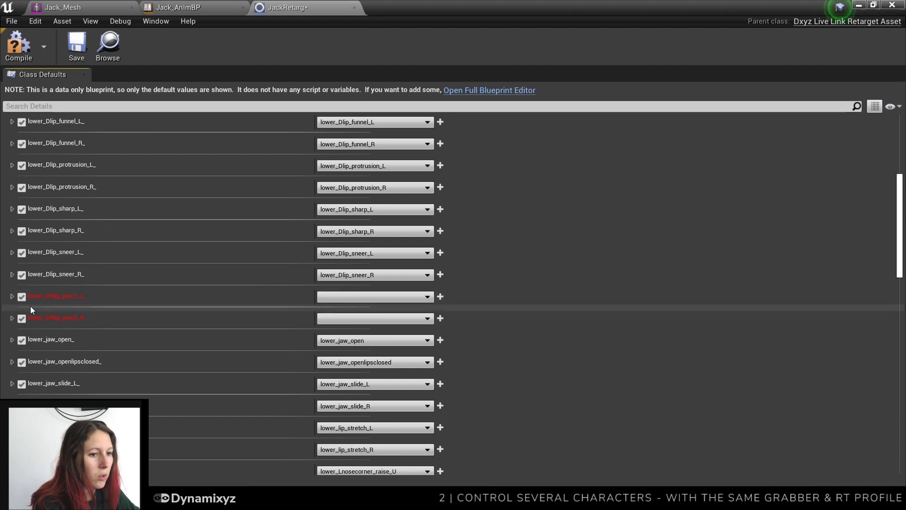
pyautogui.click(22, 296)
pyautogui.click(21, 318)
pyautogui.moveTo(898, 209); pyautogui.dragTo(899, 338)
pyautogui.click(21, 260)
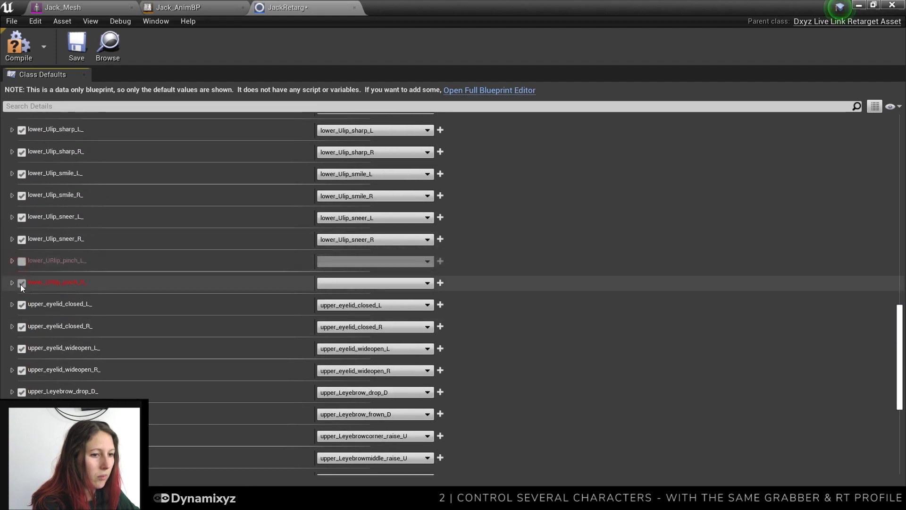
pyautogui.click(21, 282)
pyautogui.click(83, 50)
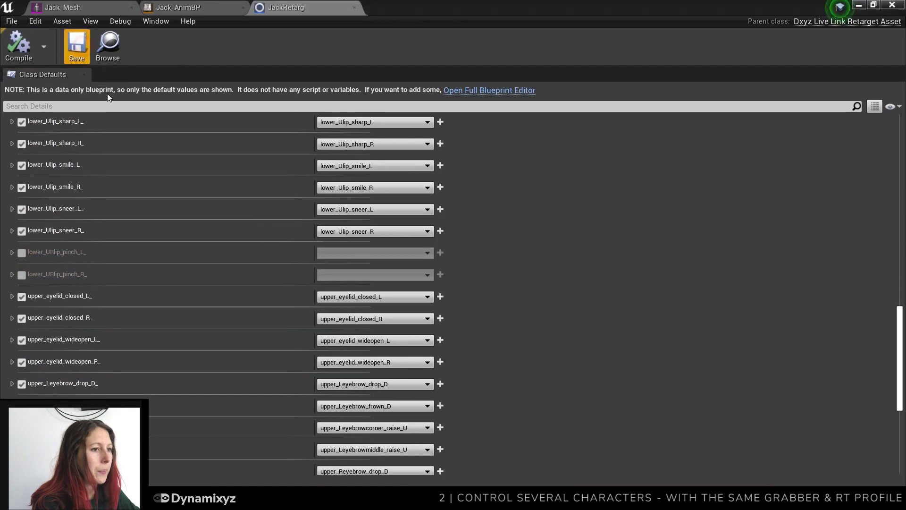
pyautogui.click(210, 6)
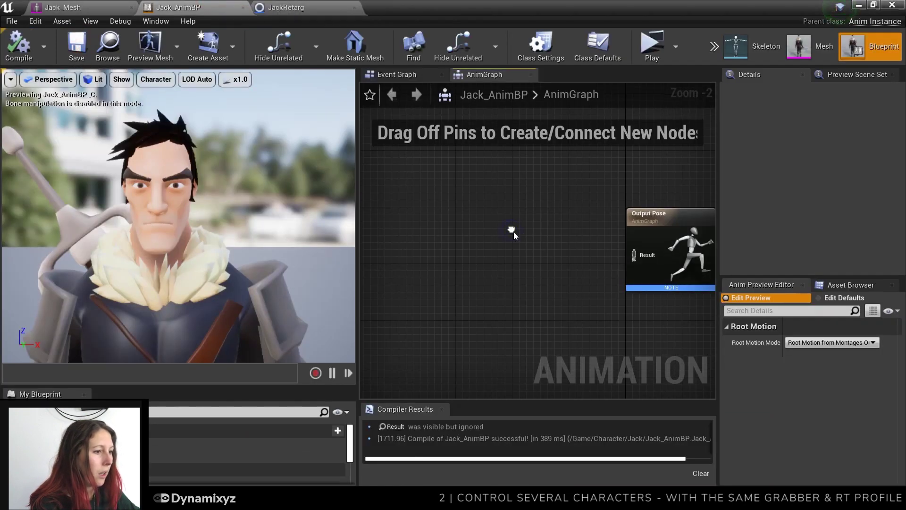
# Add a Live Link Pose node with subject Call wired into Output Pose.
pyautogui.rightClick(513, 233)
pyautogui.write('live link')
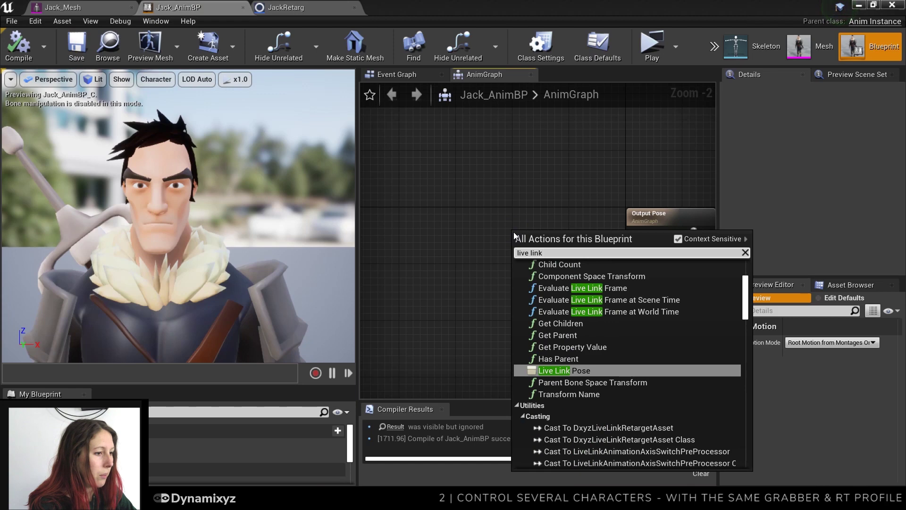
pyautogui.press('Return')
pyautogui.click(551, 273)
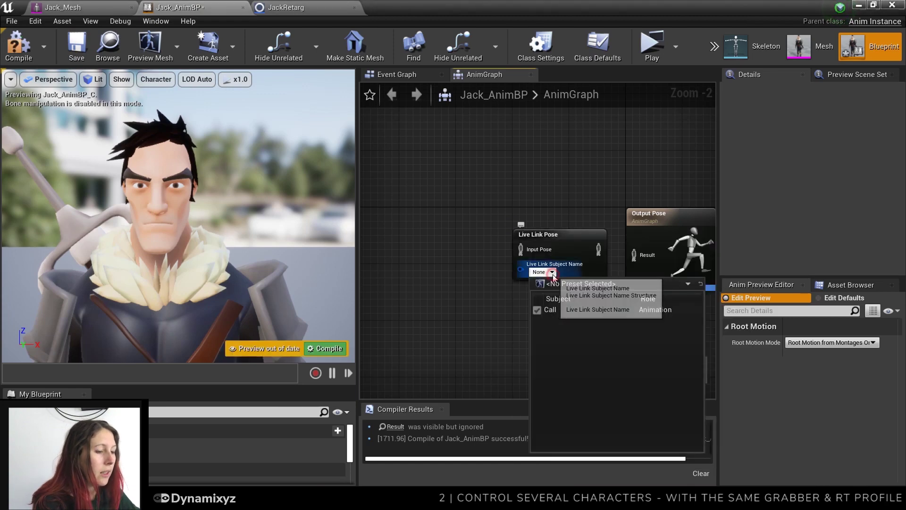
pyautogui.click(550, 309)
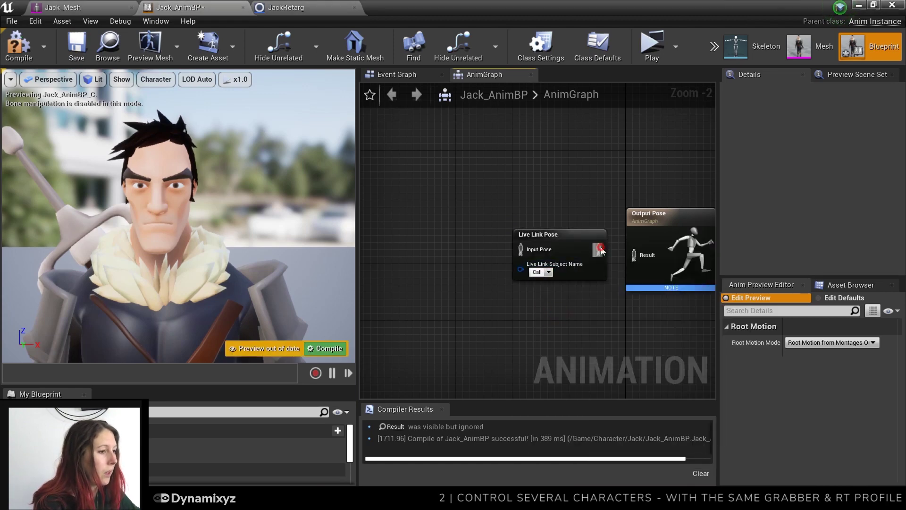
pyautogui.moveTo(627, 255); pyautogui.dragTo(634, 255)
# Set the node's Retarget Asset to JackRetarget, then compile and save Jack_AnimBP.
pyautogui.click(560, 239)
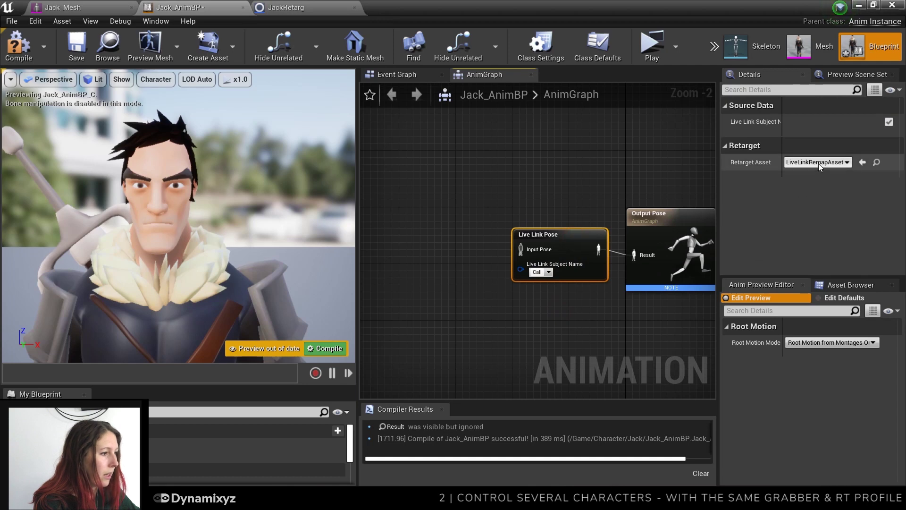
pyautogui.click(818, 162)
pyautogui.click(781, 226)
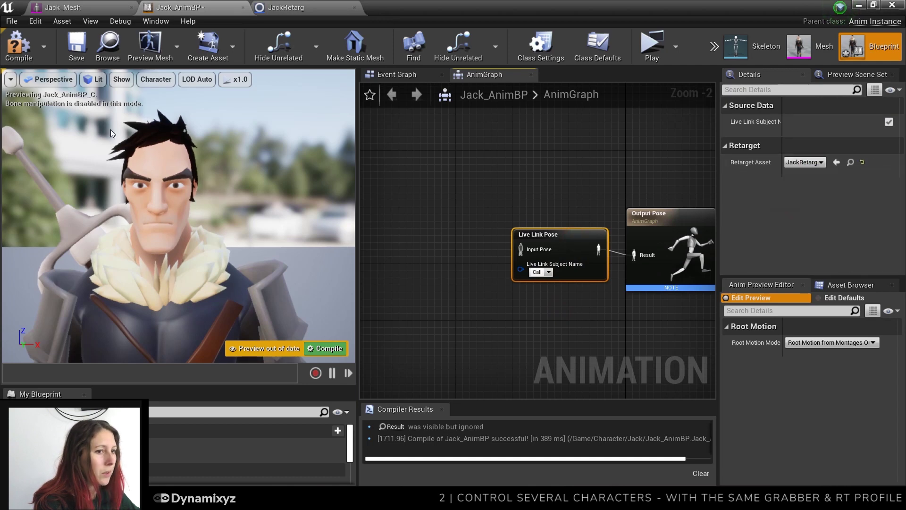
pyautogui.click(21, 52)
pyautogui.click(74, 49)
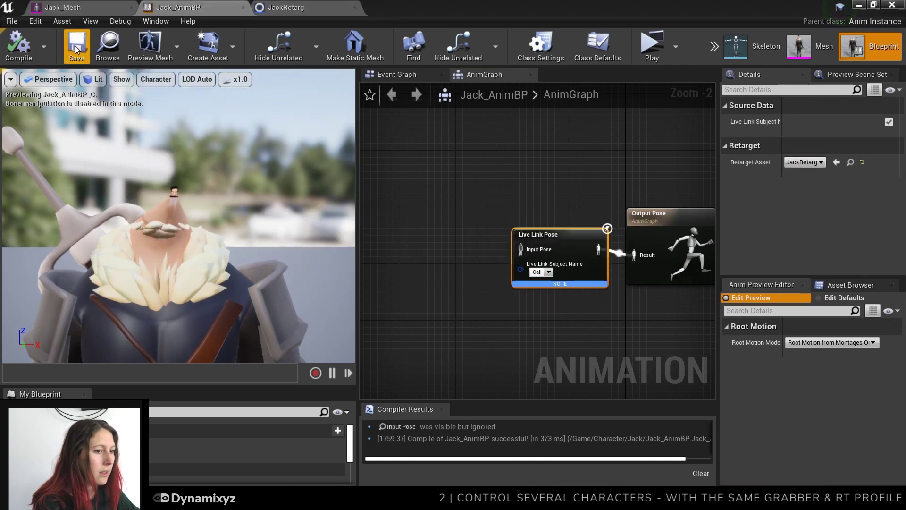
pyautogui.click(305, 10)
# Turn off translation for all mapped bones in JackRetarget and save it.
pyautogui.moveTo(902, 326); pyautogui.dragTo(902, 121)
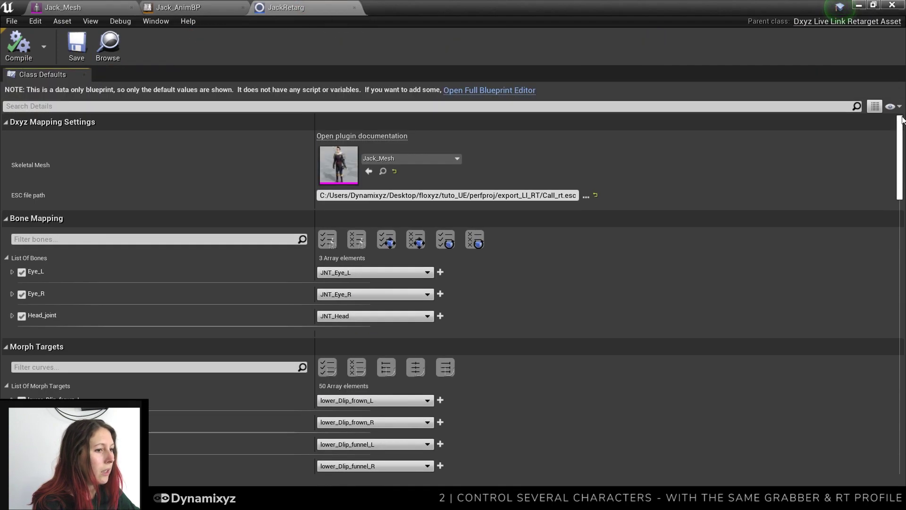
pyautogui.click(411, 238)
pyautogui.click(12, 294)
pyautogui.click(12, 272)
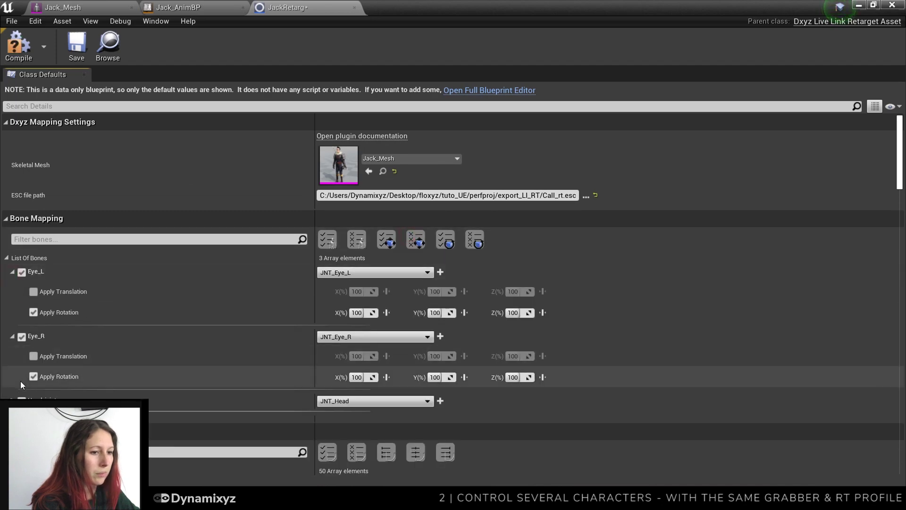
pyautogui.click(12, 400)
pyautogui.click(18, 45)
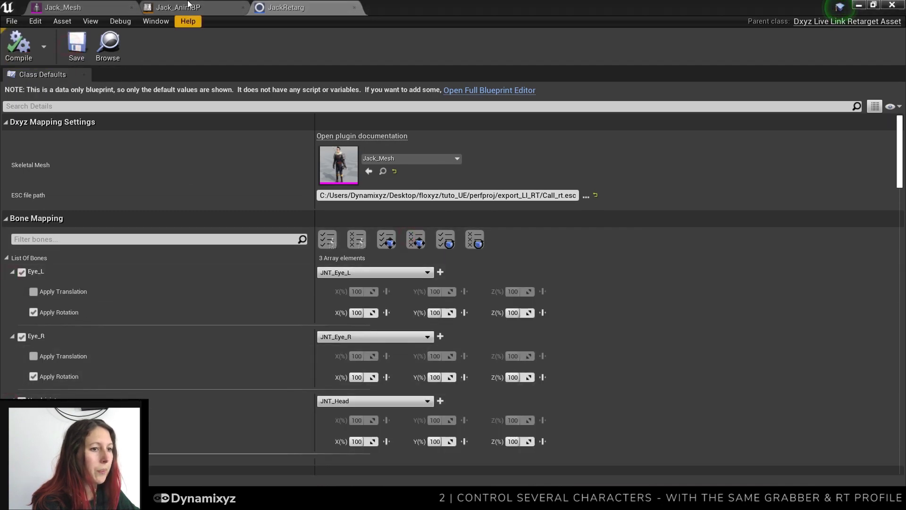
# Preview the result in Jack_AnimBP, resave JackRetarget, and close the animation blueprint editor.
pyautogui.click(187, 6)
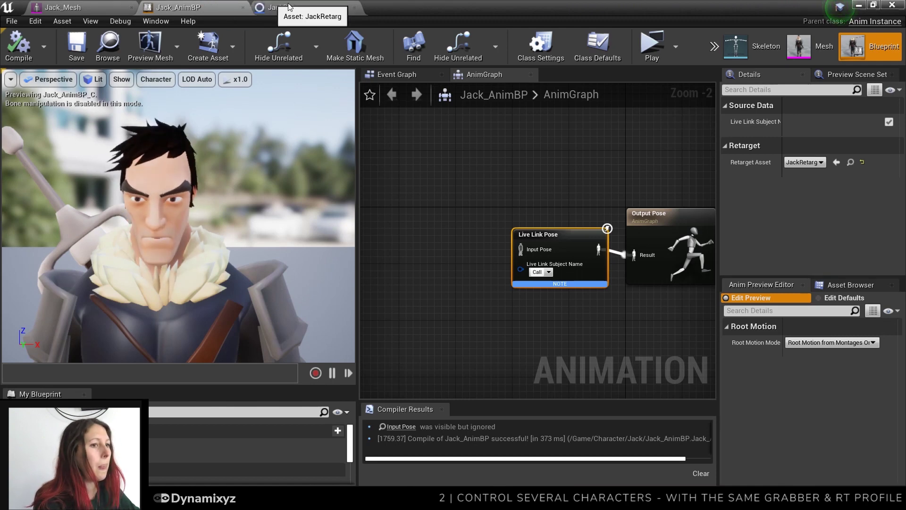
pyautogui.click(289, 7)
pyautogui.scroll(-20, 546, 189)
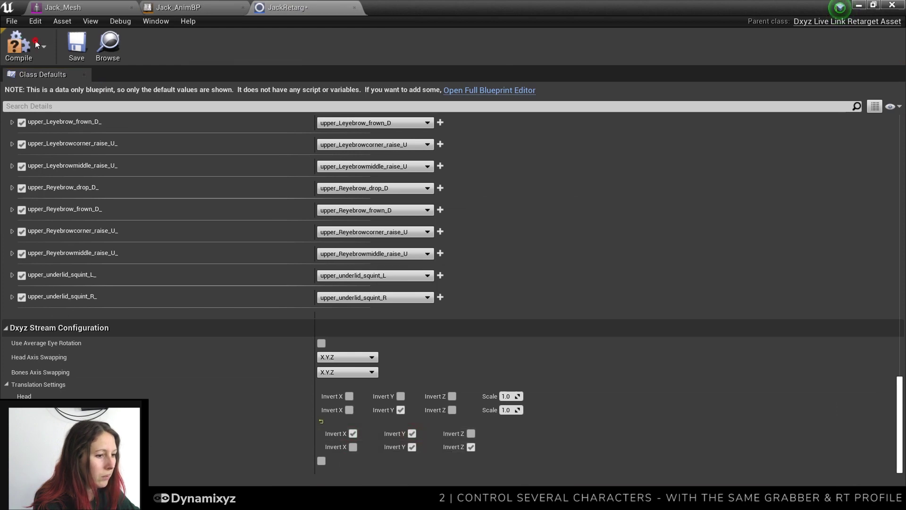
pyautogui.click(78, 46)
pyautogui.click(210, 6)
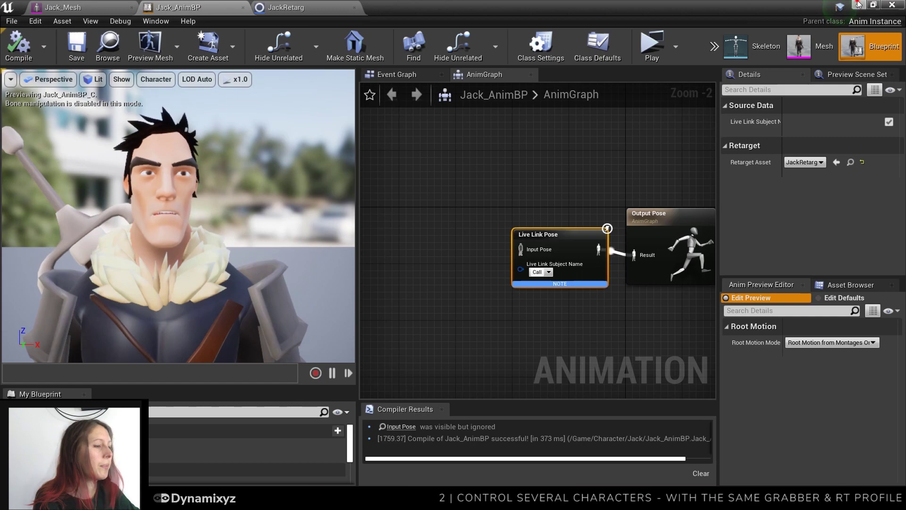
pyautogui.click(892, 5)
# Test-play the level in a maximized standalone game preview, then bring Grabber forward.
pyautogui.click(608, 49)
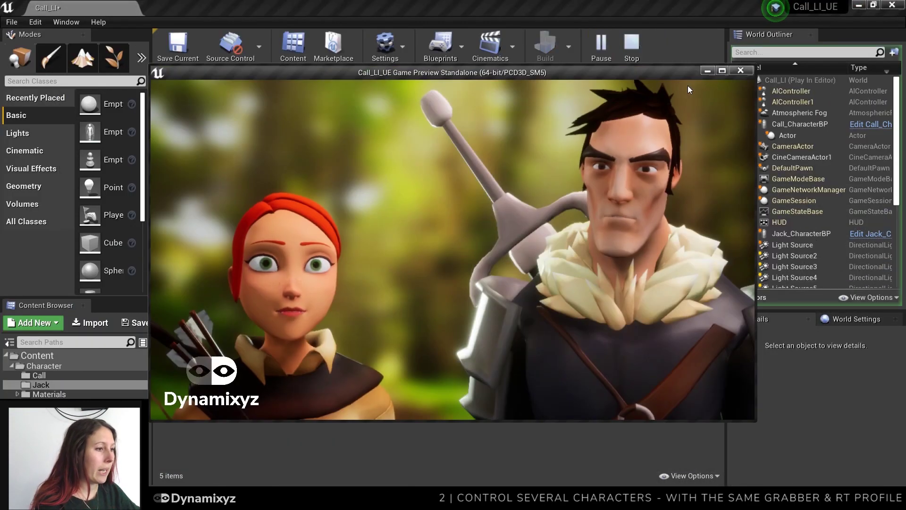
pyautogui.click(722, 70)
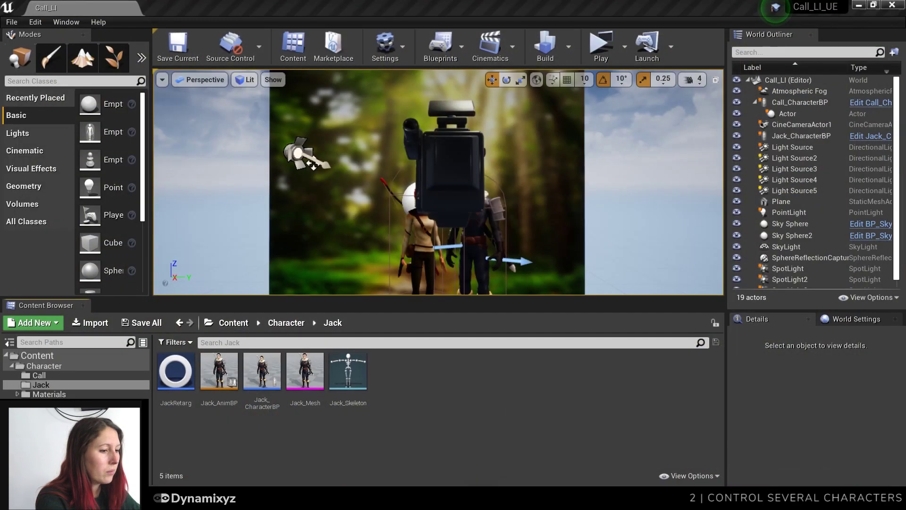
pyautogui.hotkey('alt', 'Tab')
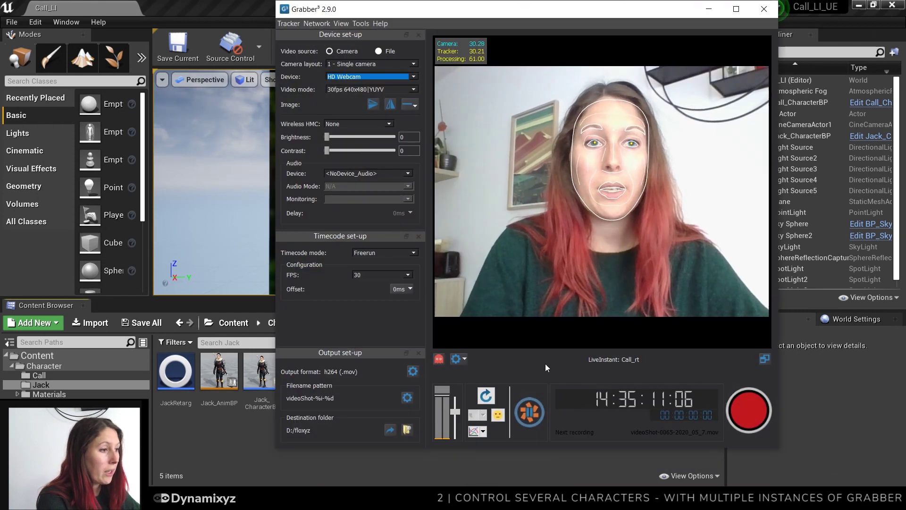
# Launch a second Grabber instance, move it up, and set its video source to File.
pyautogui.rightClick(425, 501)
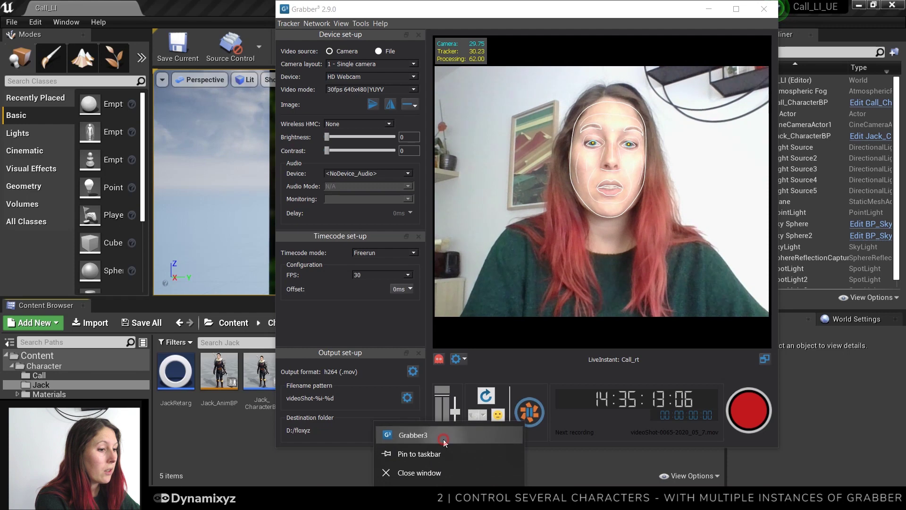
pyautogui.click(441, 431)
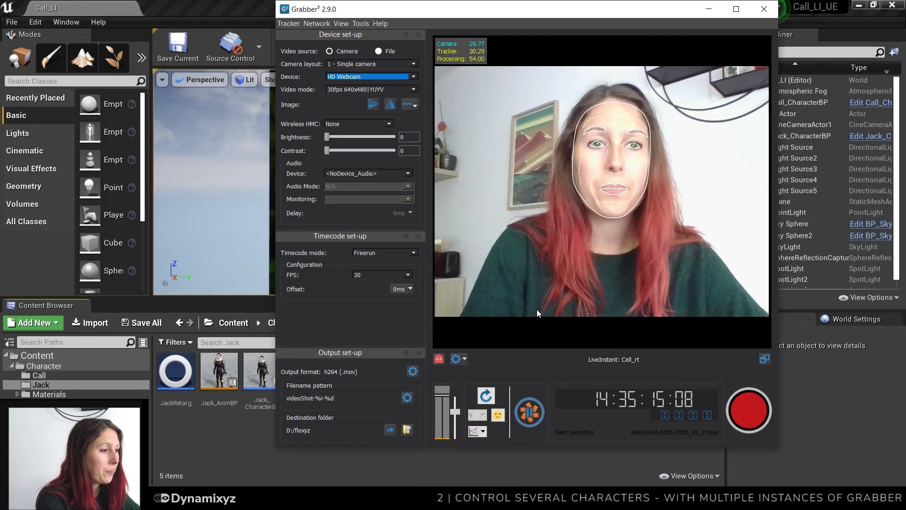
pyautogui.click(510, 273)
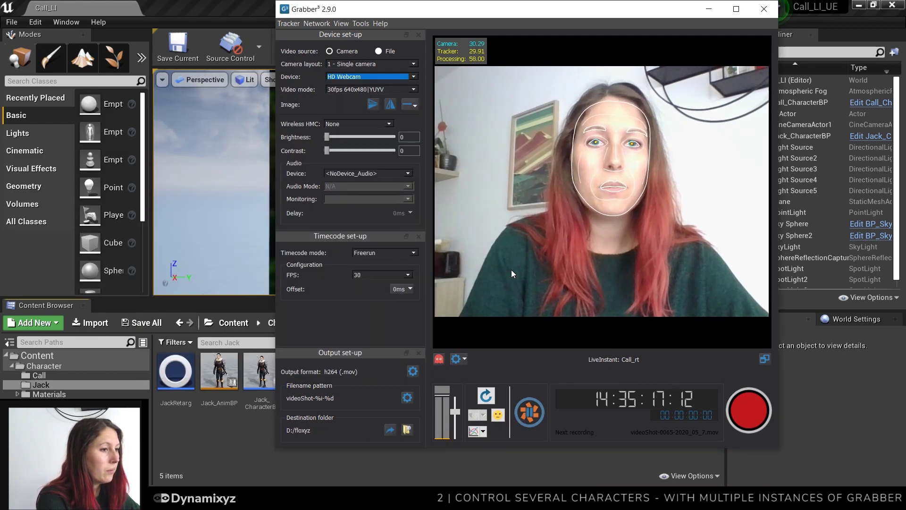
pyautogui.moveTo(445, 167); pyautogui.dragTo(433, 23)
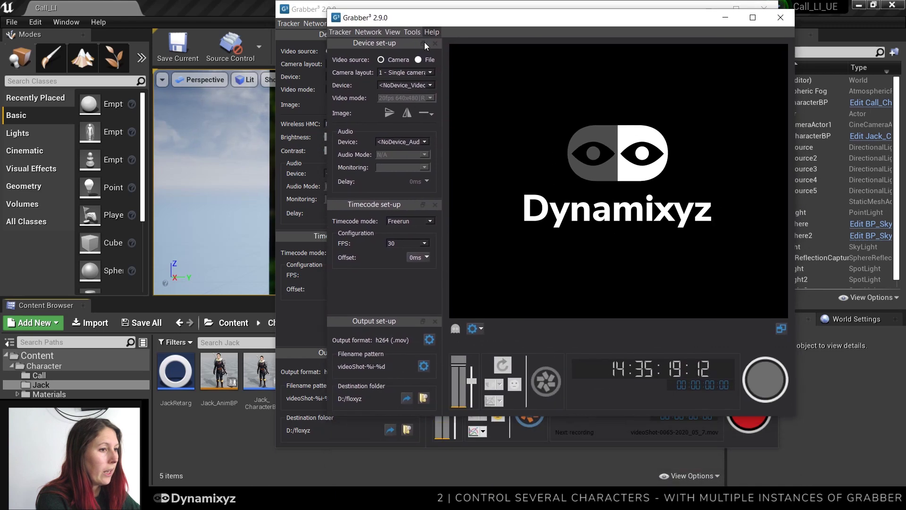
pyautogui.click(418, 59)
# Play poem_fr.mov and enable animation streaming on network port 5560.
pyautogui.doubleClick(374, 159)
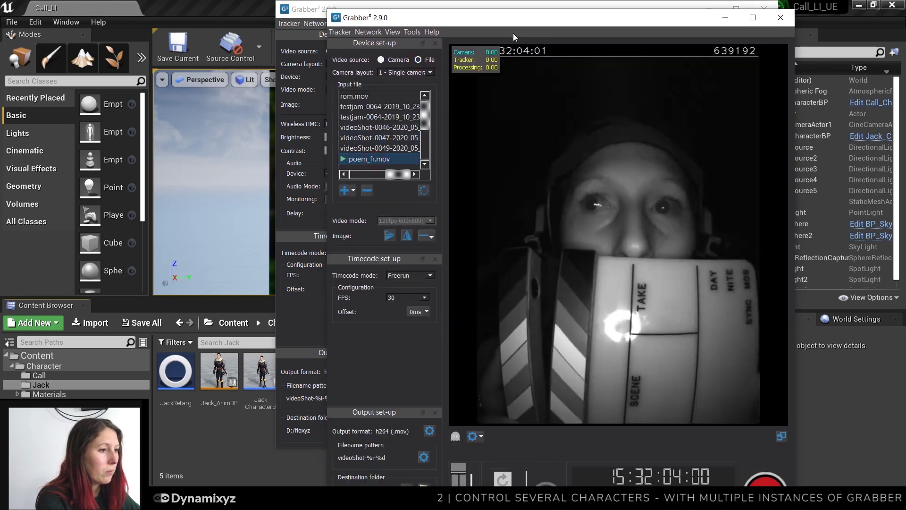
pyautogui.moveTo(514, 18); pyautogui.dragTo(507, 11)
pyautogui.click(368, 32)
pyautogui.click(366, 46)
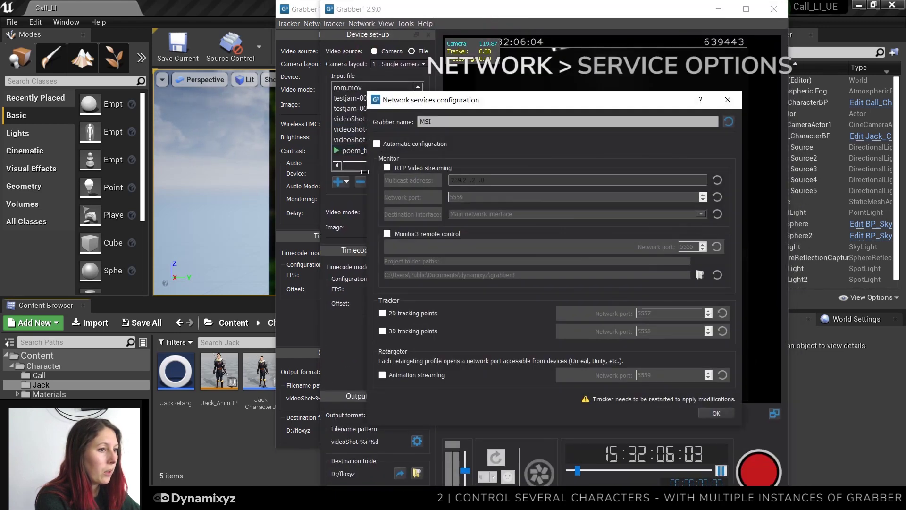
pyautogui.click(419, 376)
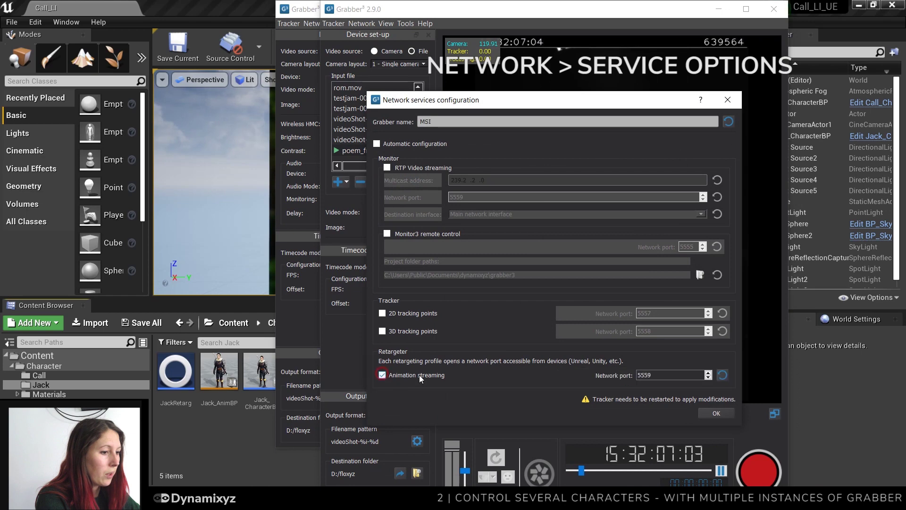
pyautogui.doubleClick(650, 376)
pyautogui.write('5560')
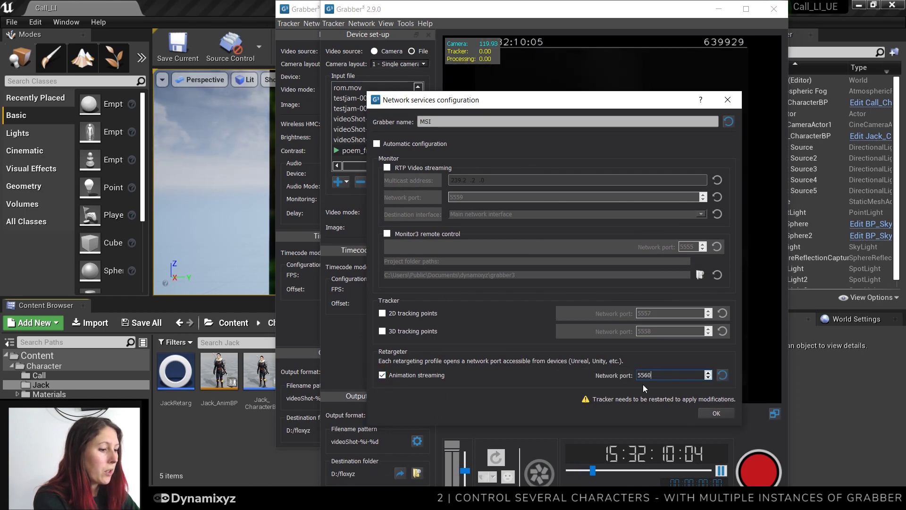
pyautogui.click(706, 412)
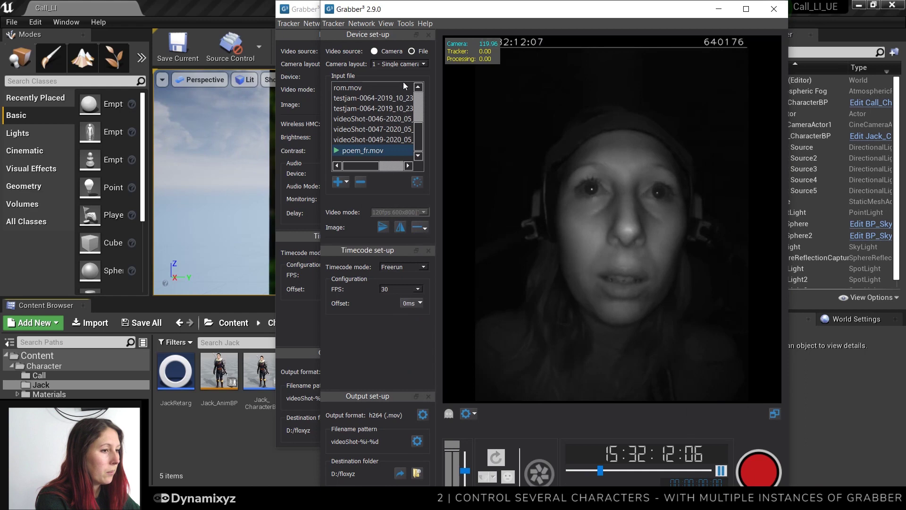
pyautogui.click(333, 23)
# Load the Call_rt LiveInstant project with CalibHMC.dmc calibration, then minimize both Grabber windows.
pyautogui.click(349, 48)
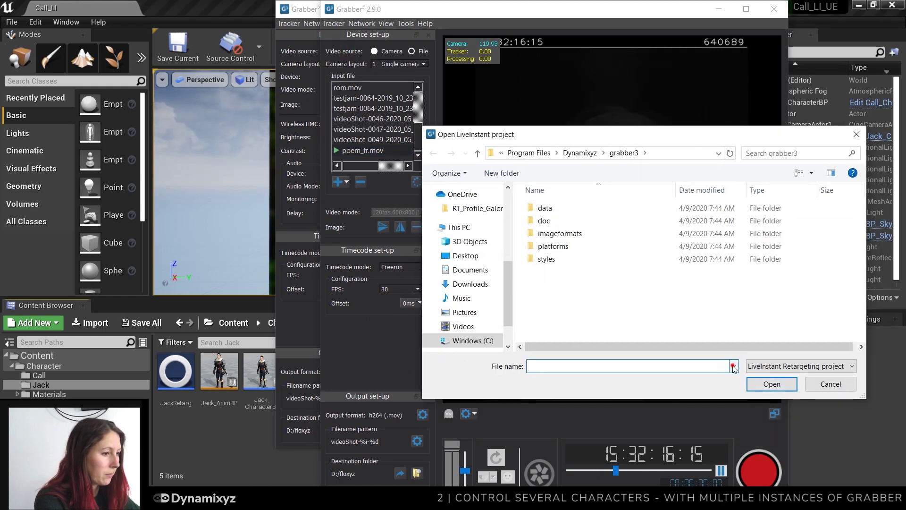
pyautogui.click(733, 366)
pyautogui.click(627, 210)
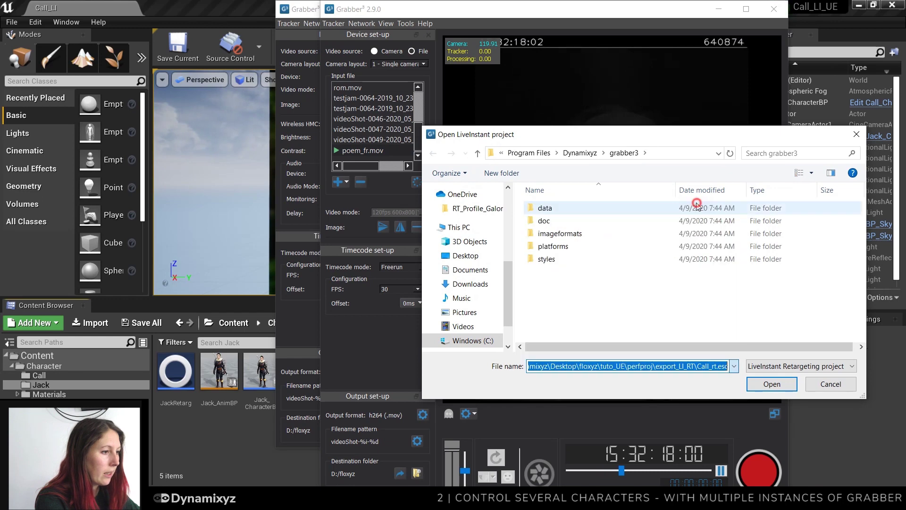
pyautogui.click(760, 387)
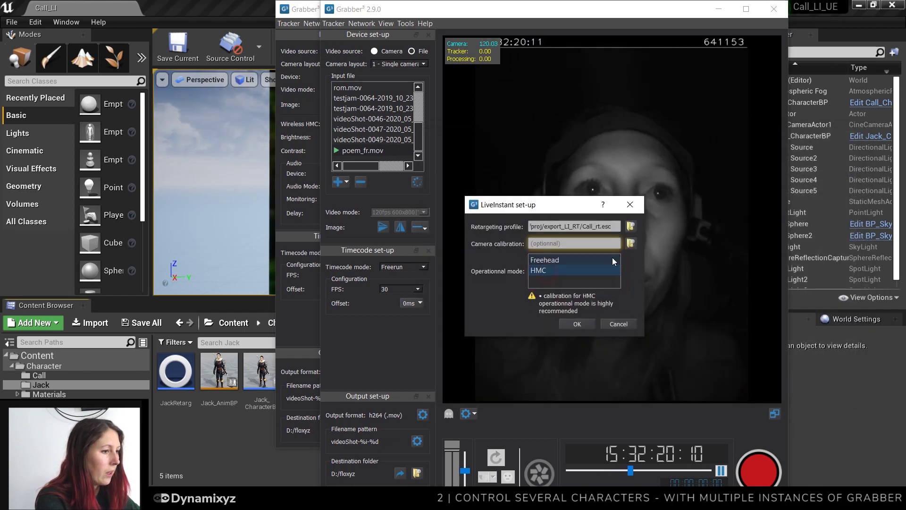
pyautogui.click(630, 244)
pyautogui.click(733, 367)
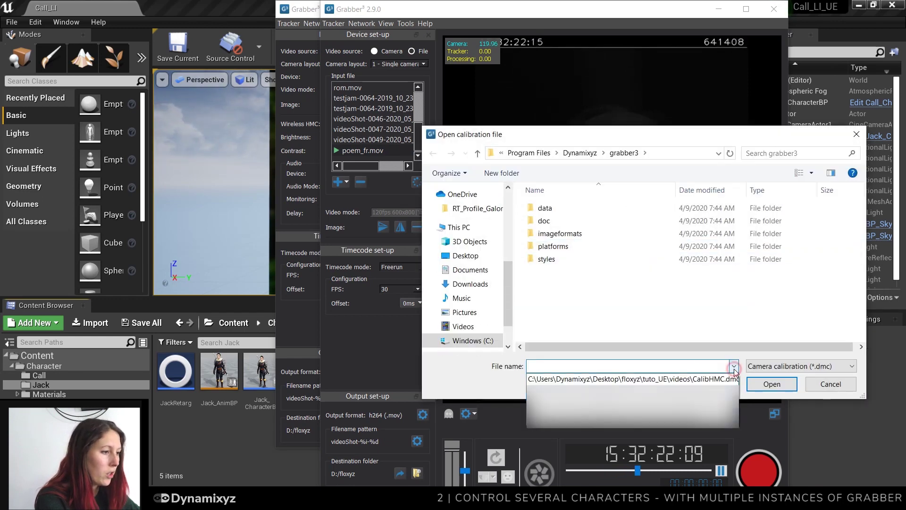
pyautogui.click(730, 381)
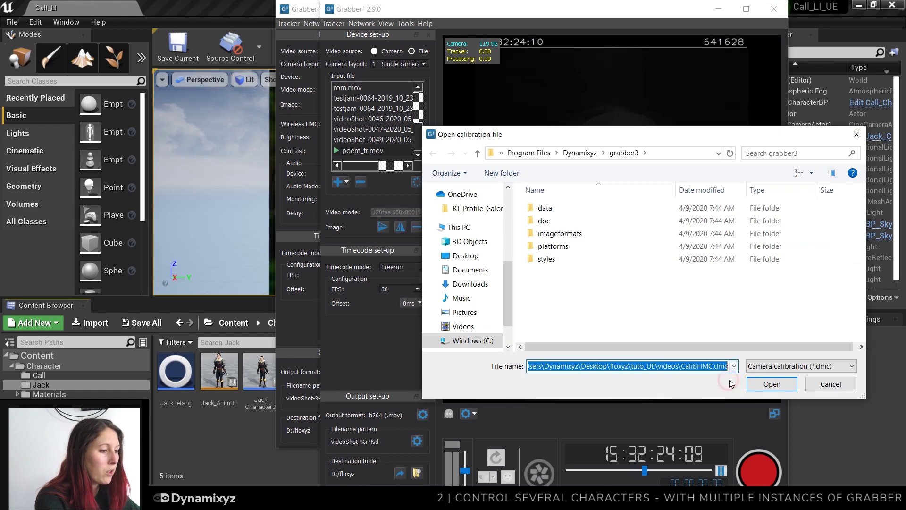
pyautogui.click(772, 384)
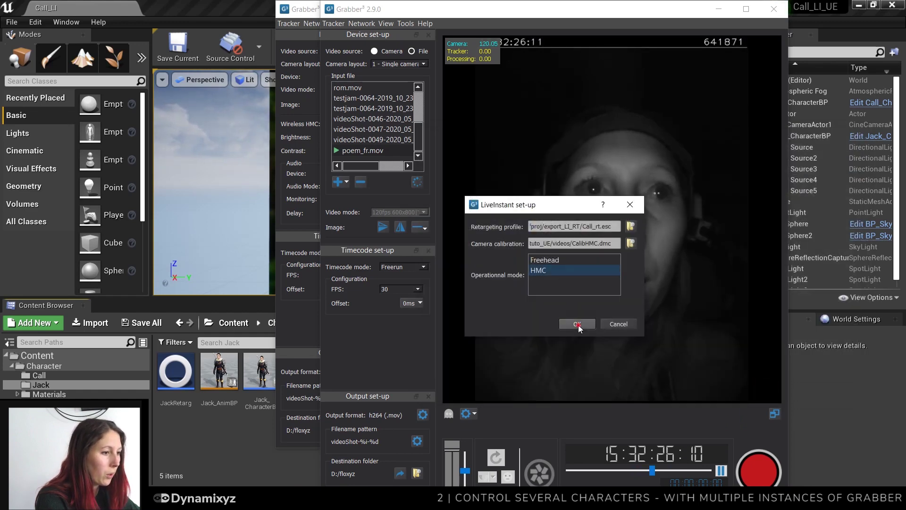
pyautogui.click(577, 324)
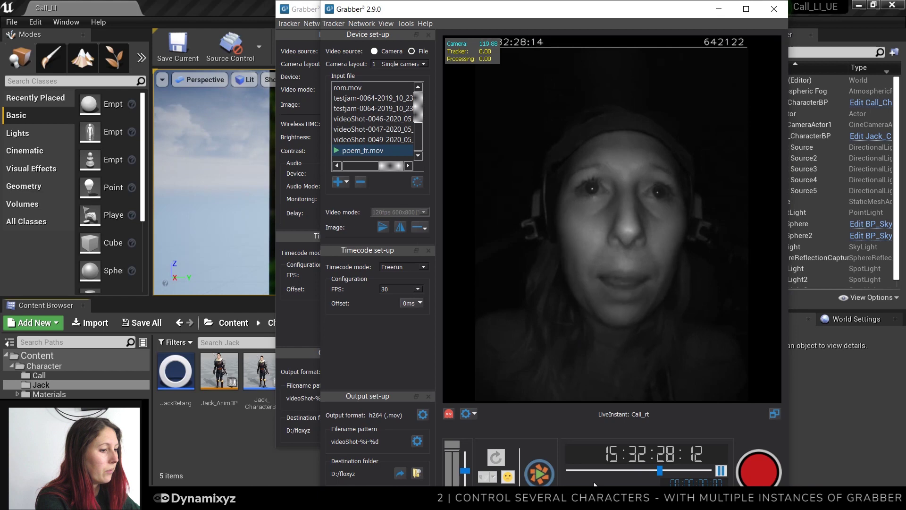
pyautogui.click(715, 10)
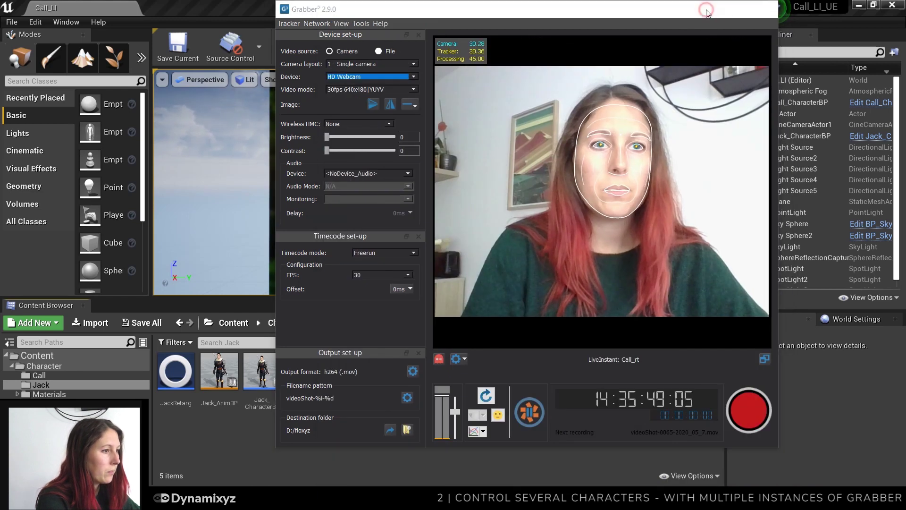
pyautogui.click(707, 10)
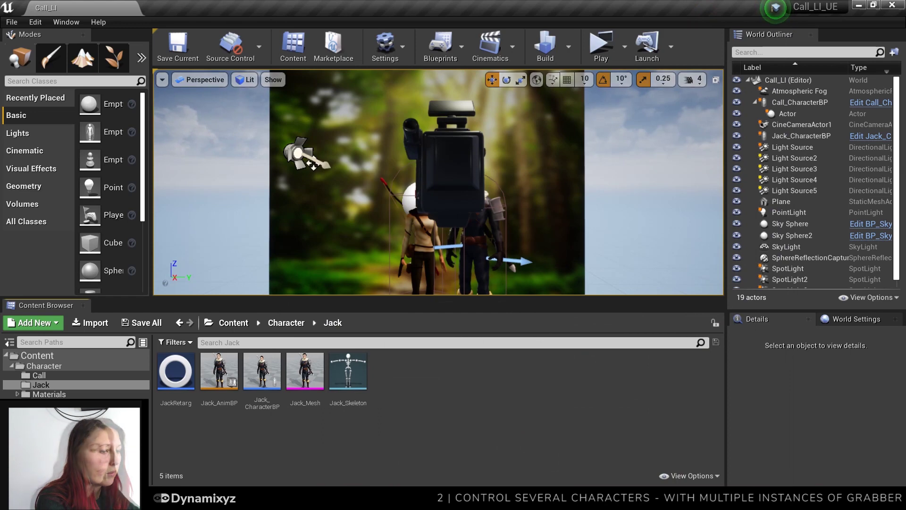
# Add a Dynamixyz Live Link source on port 5560.
pyautogui.click(66, 21)
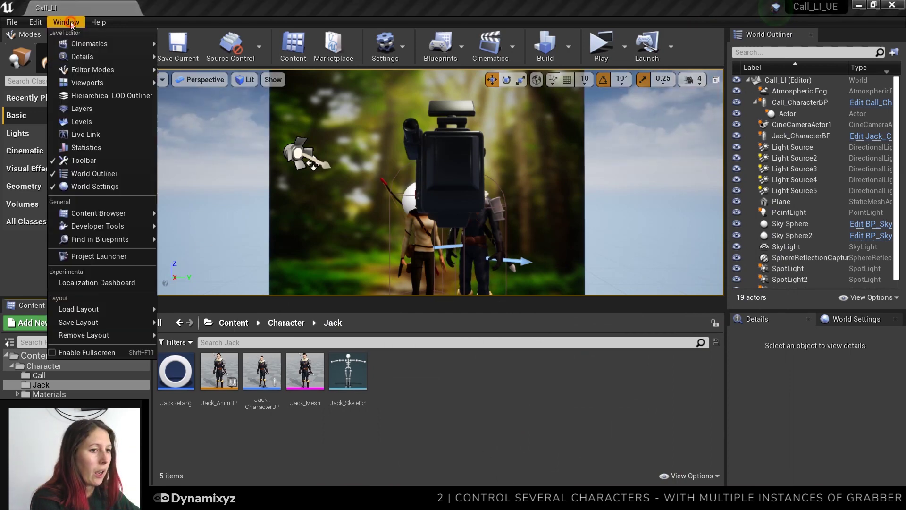
pyautogui.click(81, 119)
pyautogui.click(200, 101)
pyautogui.moveTo(206, 151)
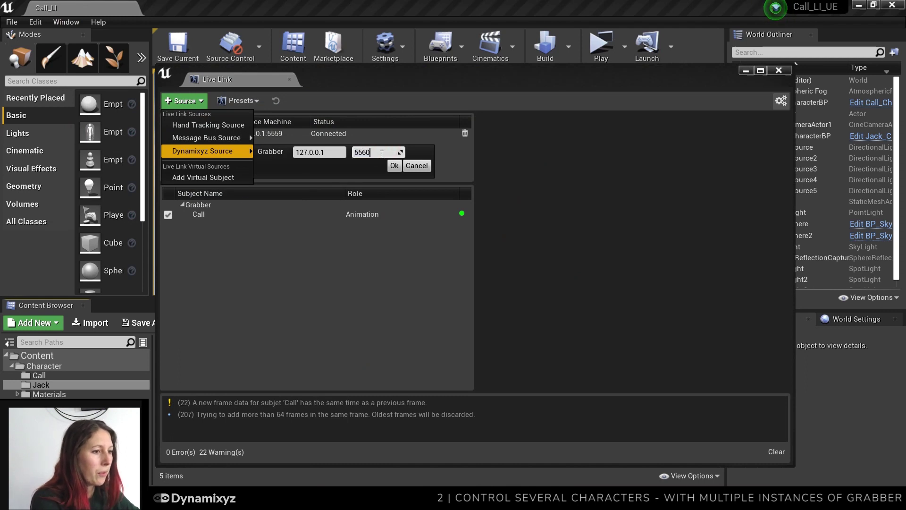
pyautogui.click(394, 166)
# Override the Grabber(1) source's subject name to Jack and close Live Link.
pyautogui.click(218, 142)
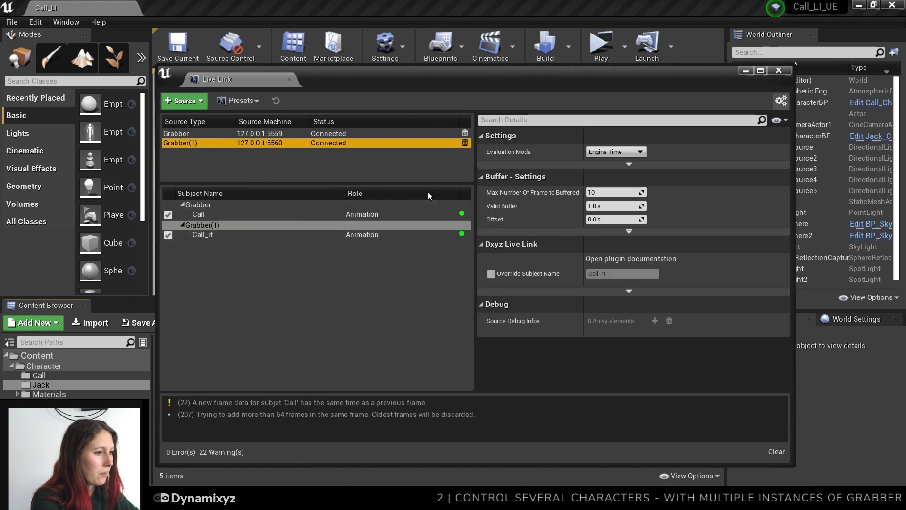
pyautogui.click(491, 274)
pyautogui.click(624, 277)
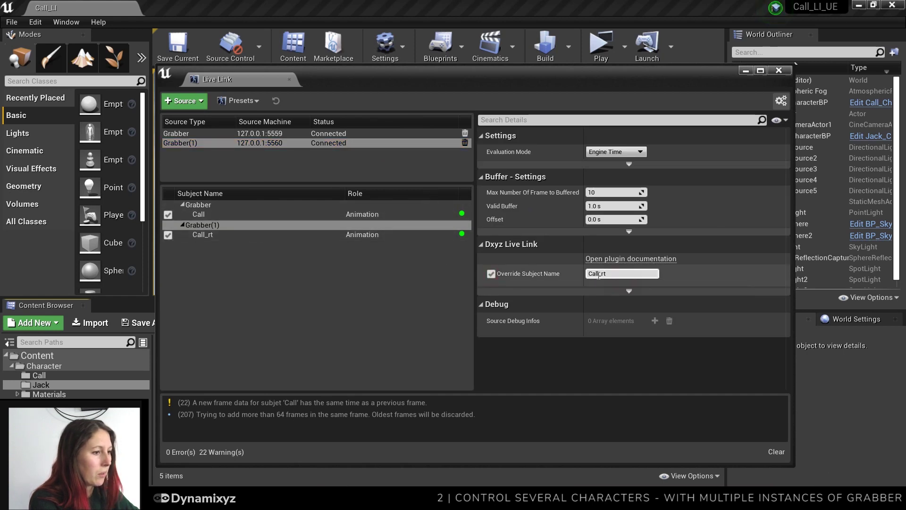
pyautogui.write('Jack')
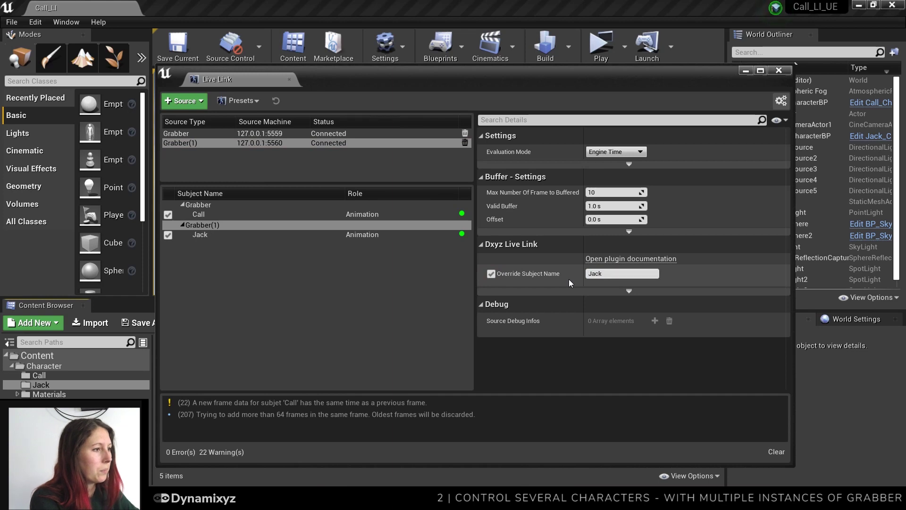
pyautogui.press('Return')
pyautogui.click(778, 71)
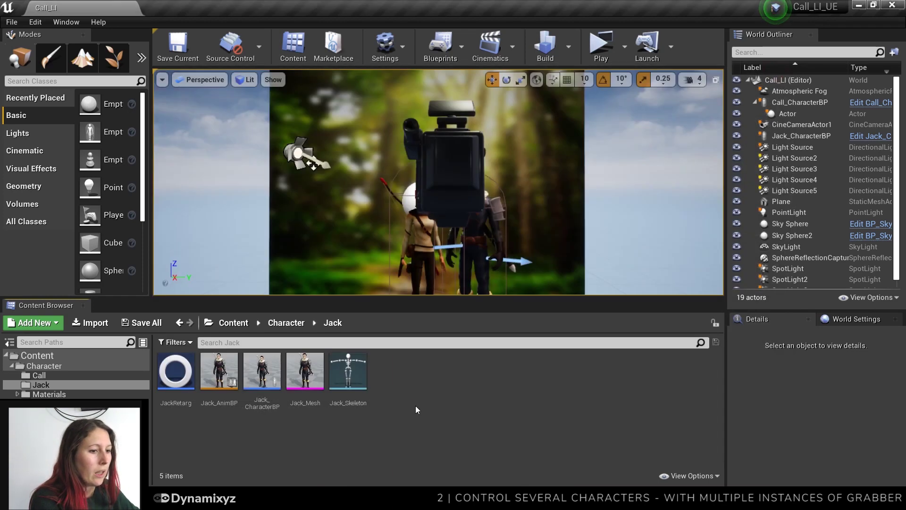
# In Jack_AnimBP, set the Live Link Pose subject to Jack and save the blueprint.
pyautogui.doubleClick(225, 351)
pyautogui.click(547, 272)
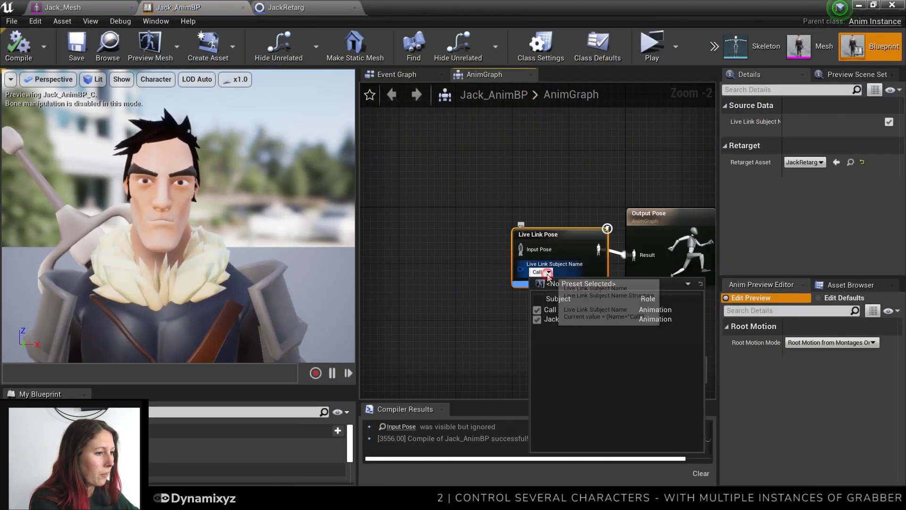
pyautogui.click(551, 319)
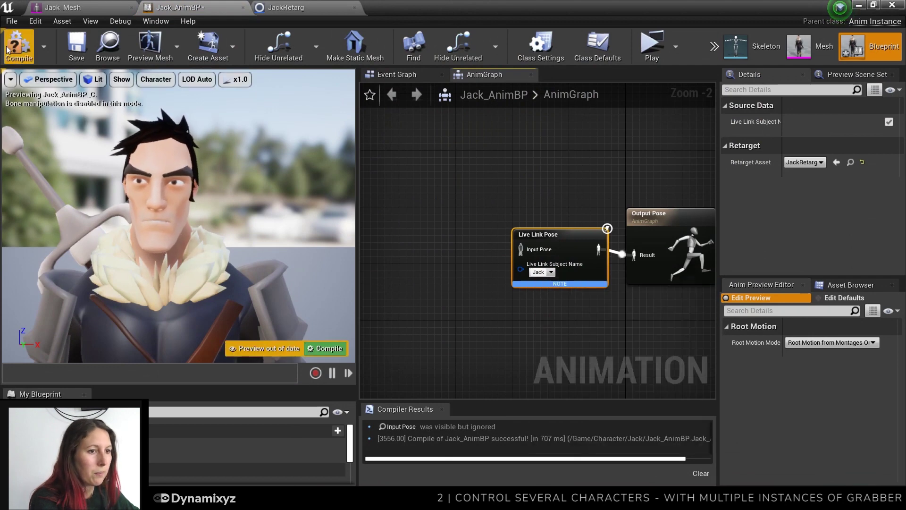
pyautogui.click(71, 47)
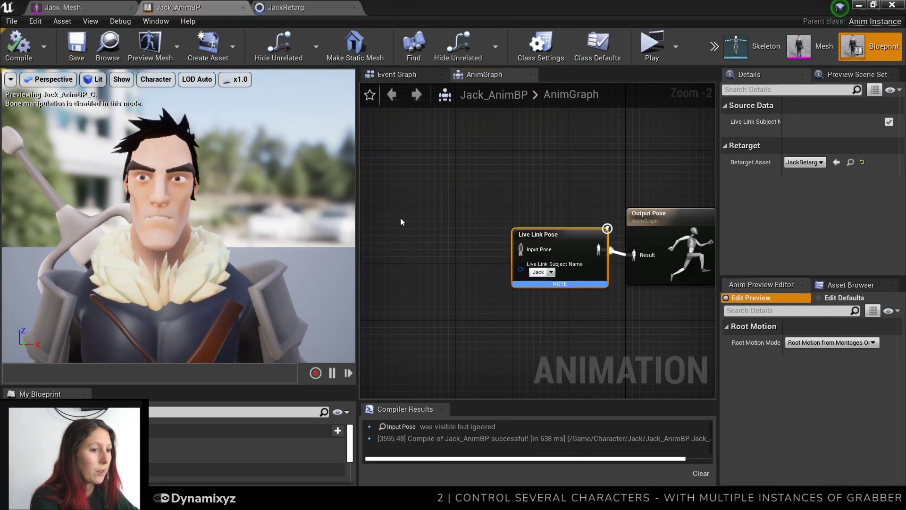
# Check Grabber's live face tracking, then launch the level as a standalone game preview.
pyautogui.hotkey('alt', 'Tab')
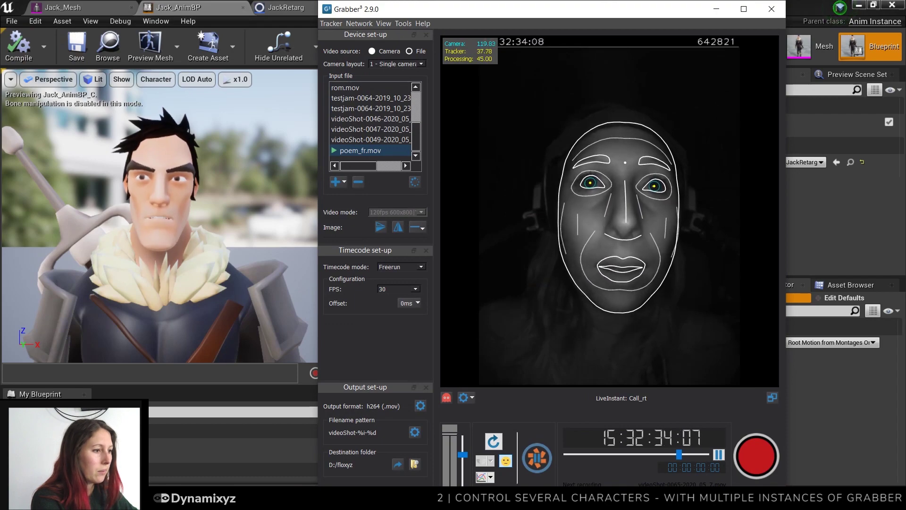
pyautogui.hotkey('alt', 'Tab')
pyautogui.hotkey('alt', 'Tab')
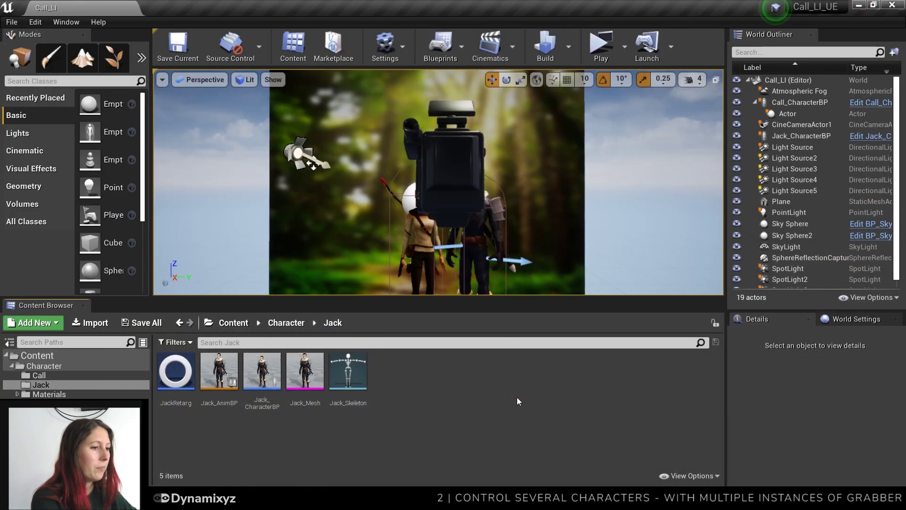
pyautogui.click(596, 47)
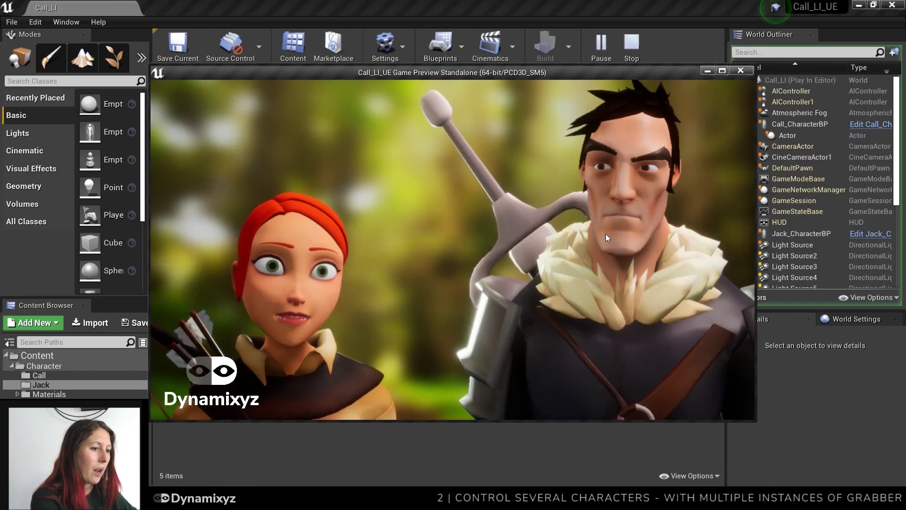
# Maximize the Game Preview window so Call and Jack fill the screen.
pyautogui.click(722, 71)
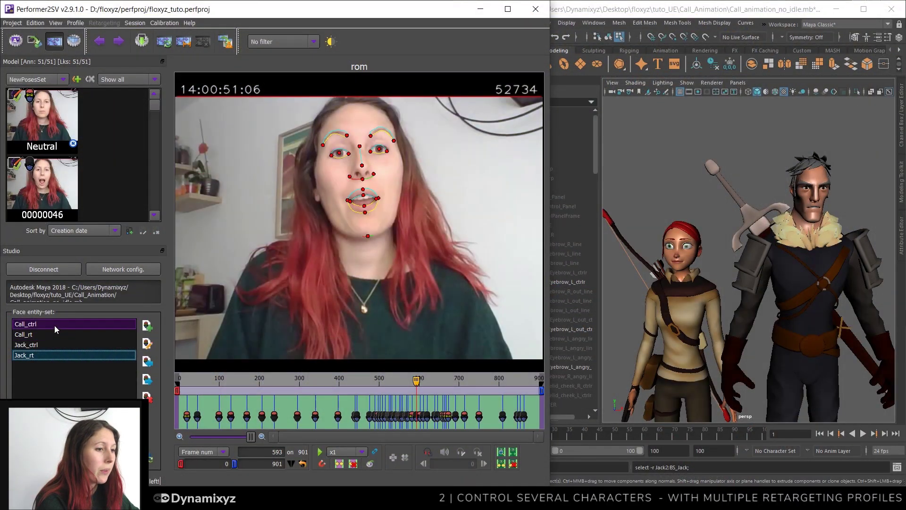
# Select the Call_ctrl face entity set and view training poses 00000031, 00000021 and 00000046.
pyautogui.click(39, 346)
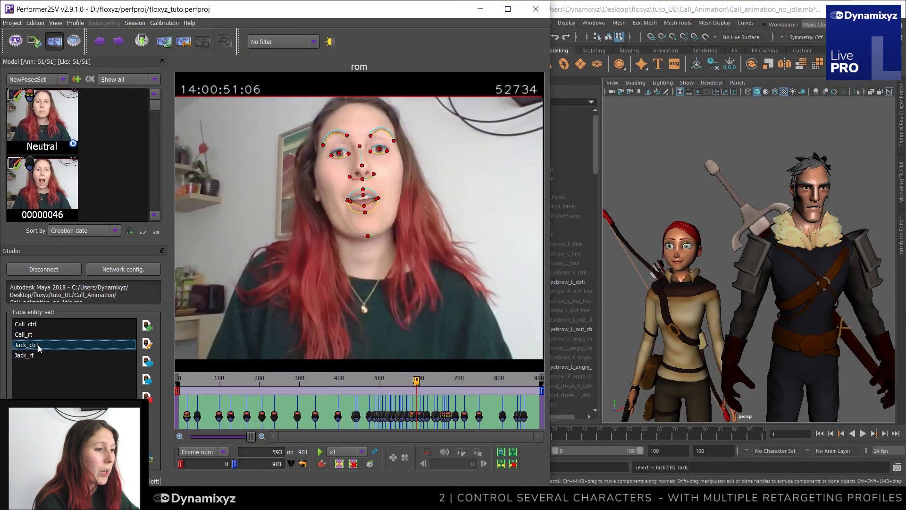
pyautogui.click(68, 325)
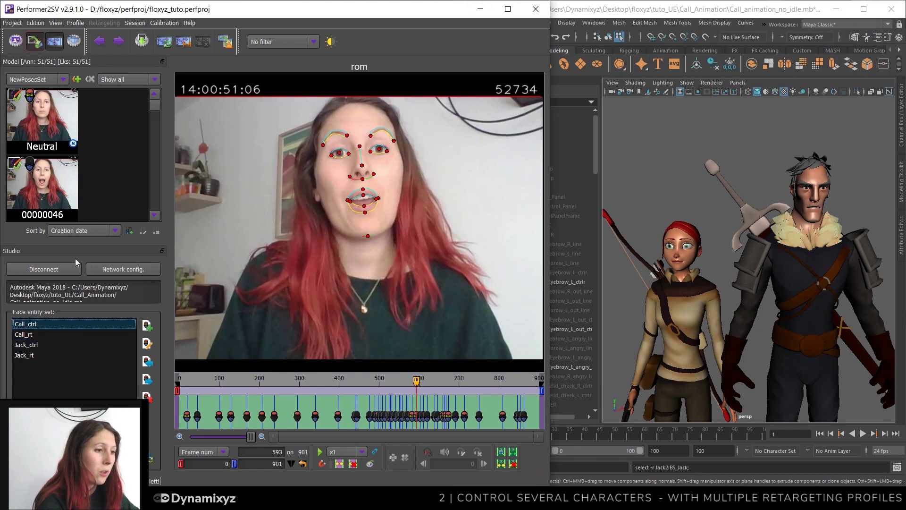
pyautogui.click(18, 184)
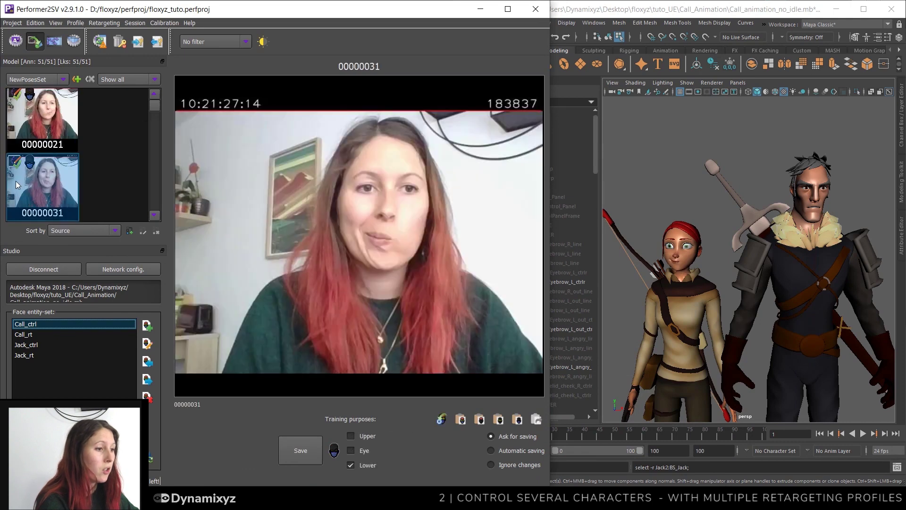
pyautogui.click(49, 121)
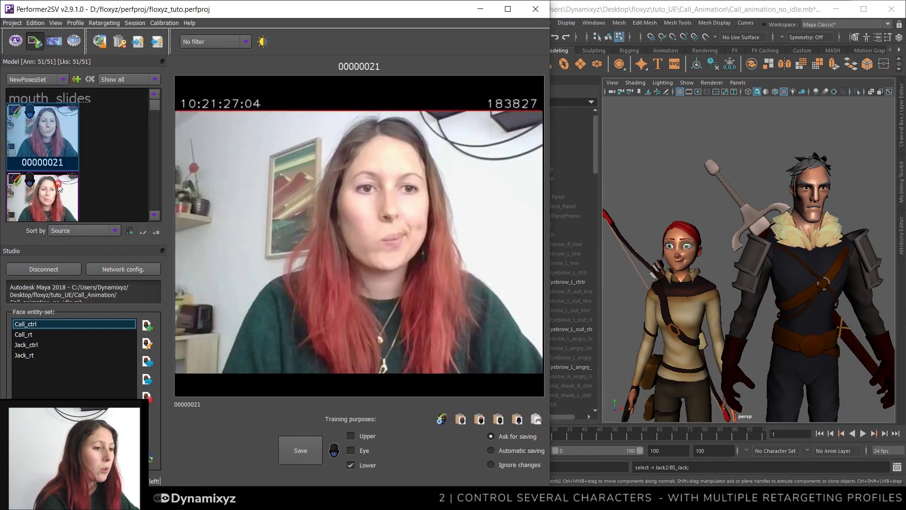
pyautogui.click(56, 207)
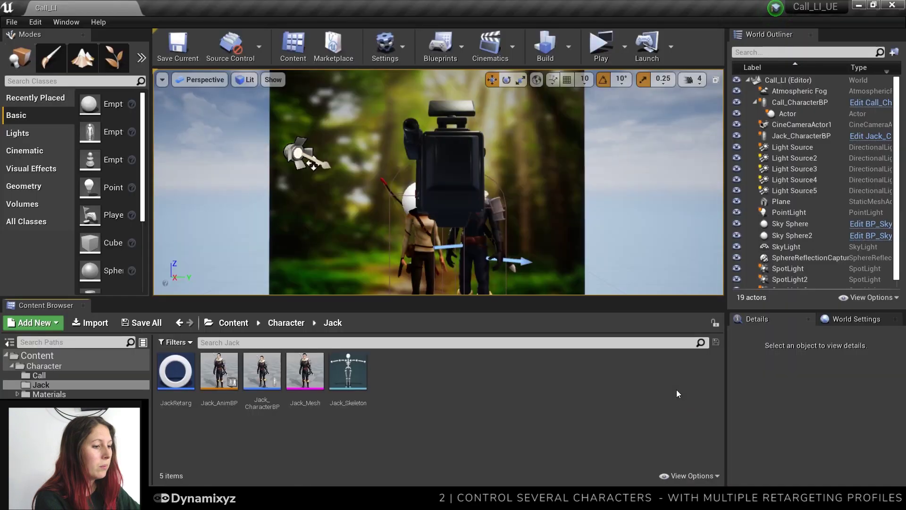
pyautogui.hotkey('alt', 'Tab')
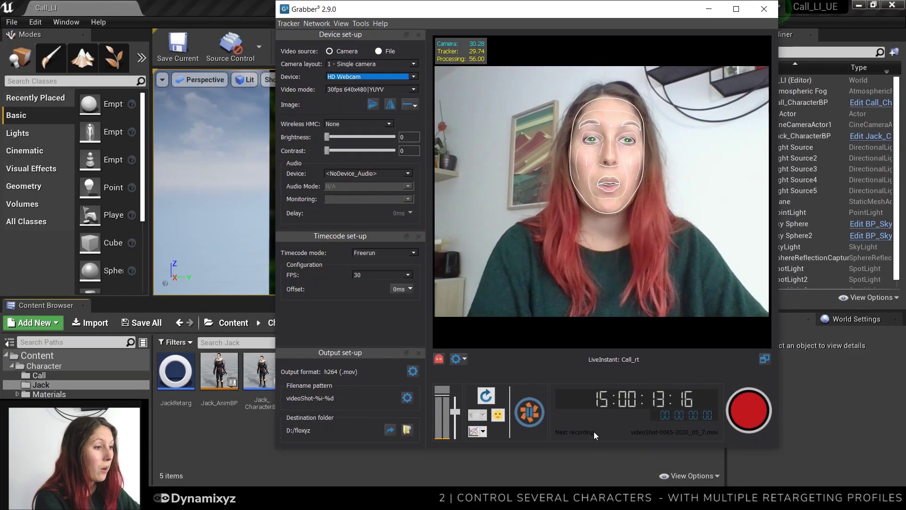
# Pause tracking and load the Model_RT.dam3 LivePro project from export_RT.
pyautogui.click(538, 405)
pyautogui.click(289, 23)
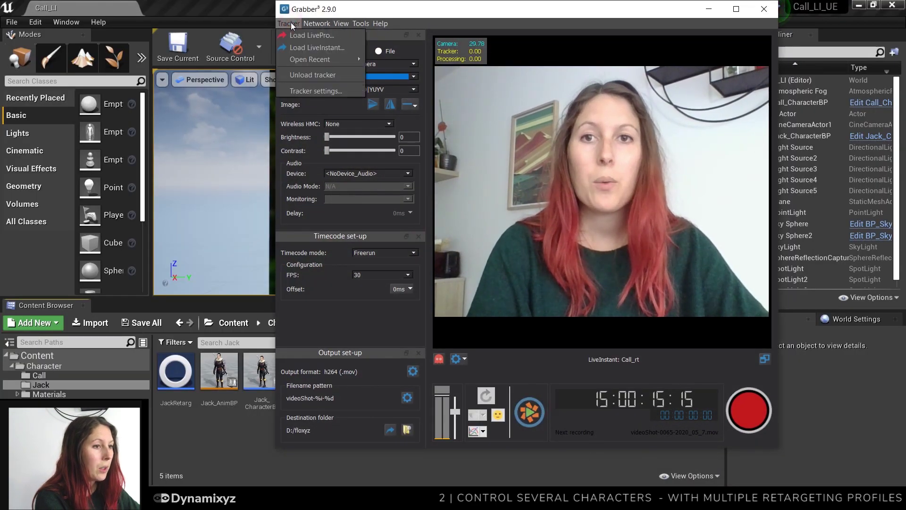
pyautogui.click(313, 36)
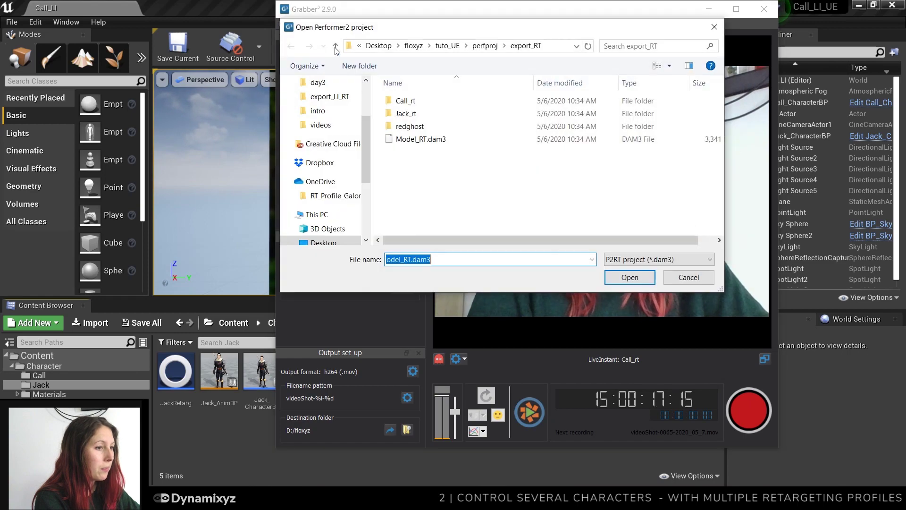
pyautogui.click(427, 140)
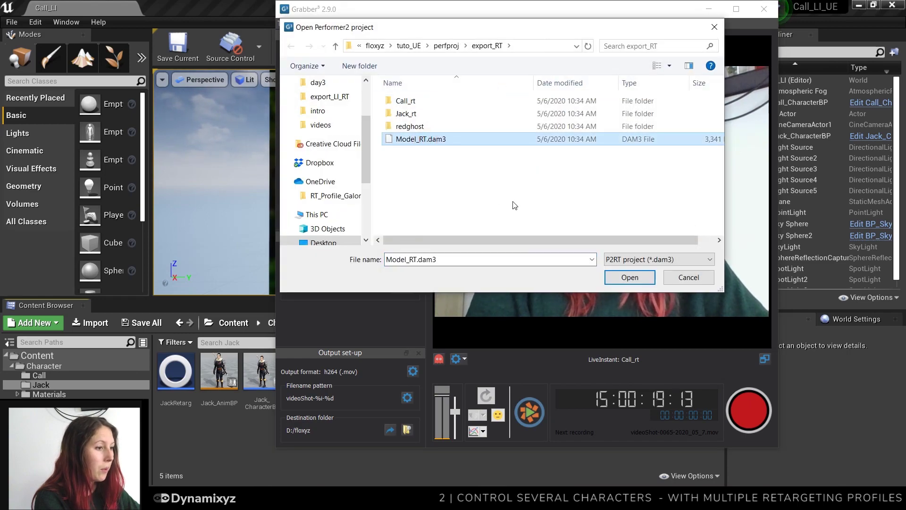
pyautogui.click(621, 279)
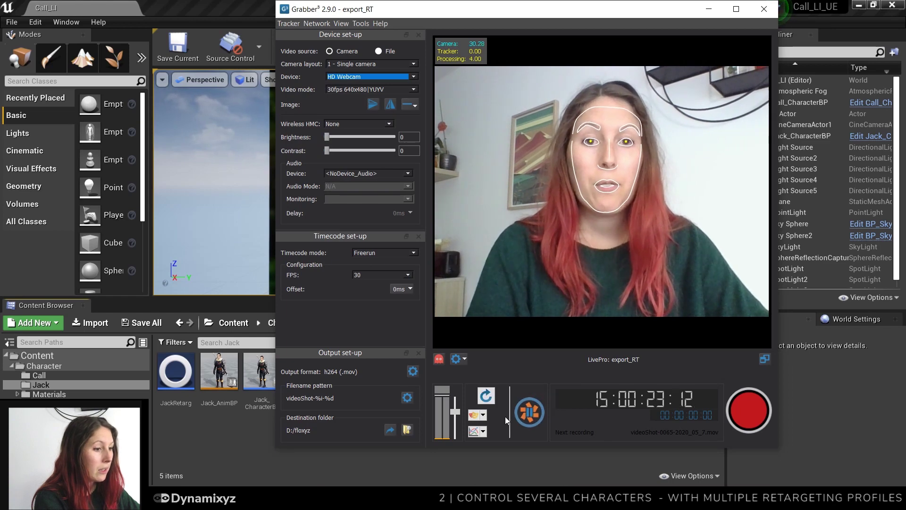
# Enable both the Call_rt and Jack_rt profiles for streaming.
pyautogui.click(483, 414)
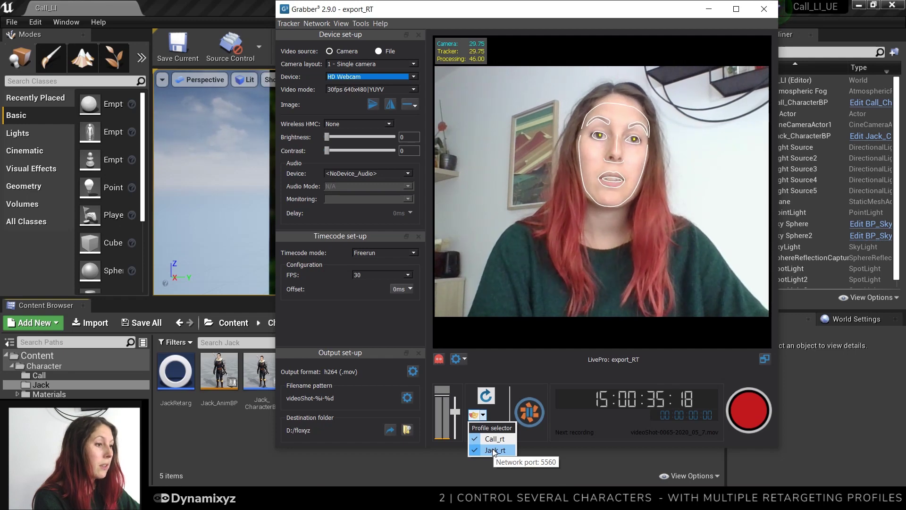
pyautogui.click(644, 369)
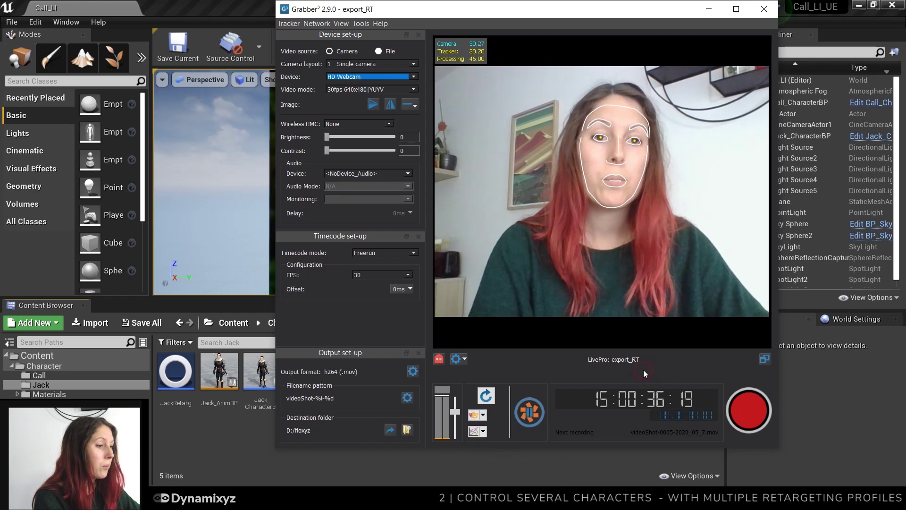
pyautogui.click(709, 9)
# Verify the two Grabber sources in the Live Link panel, then open the JackRetarg asset.
pyautogui.click(66, 22)
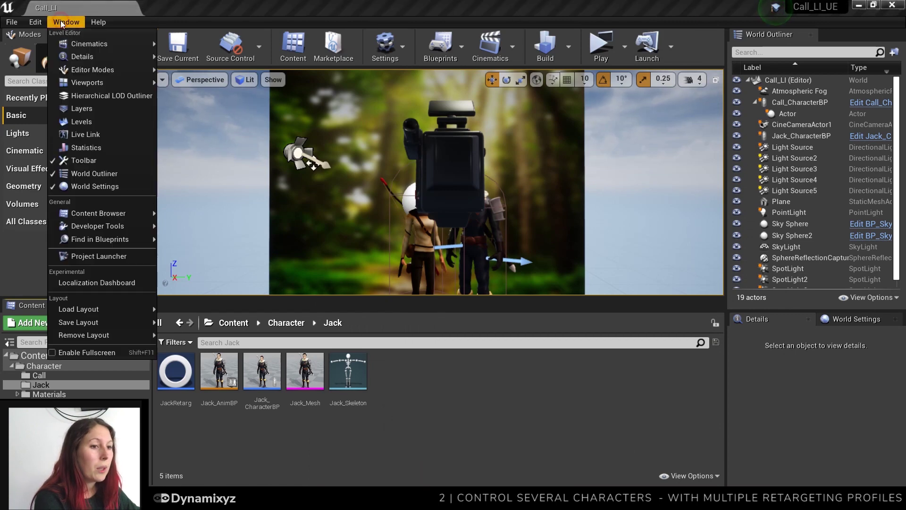
pyautogui.click(77, 135)
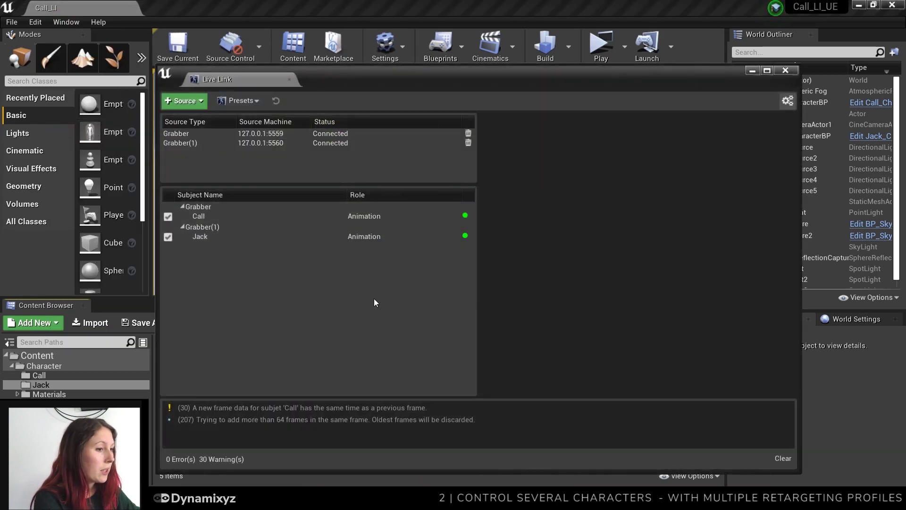
pyautogui.click(794, 72)
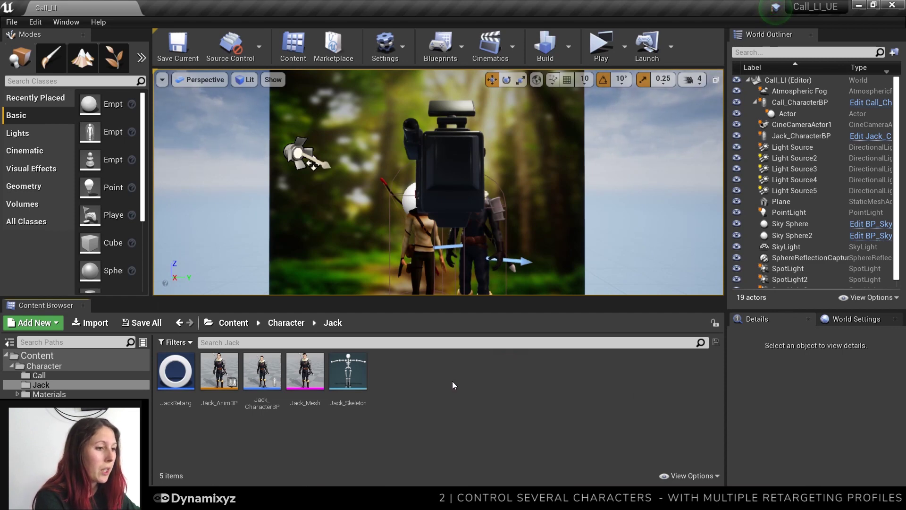
pyautogui.doubleClick(175, 370)
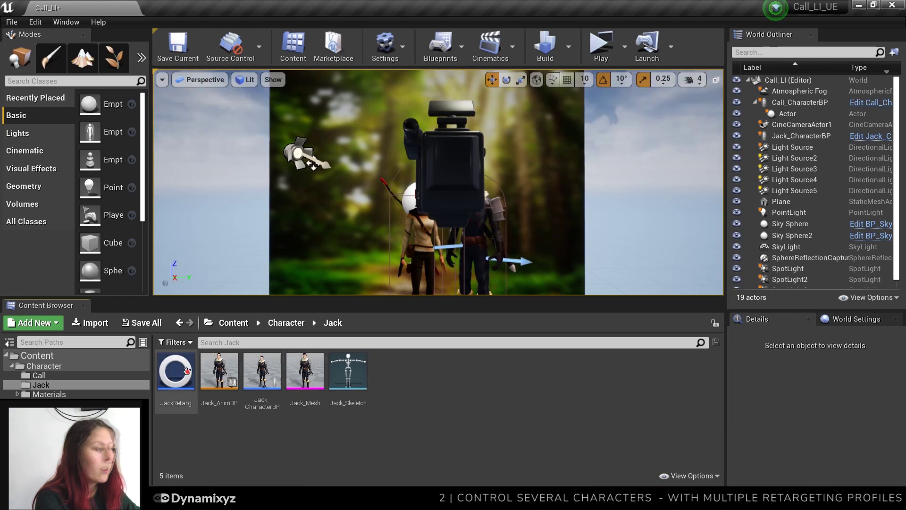
# Point JackRetarg at export_RT/Jack_rt.esc, save it, and turn off bone translation.
pyautogui.click(586, 196)
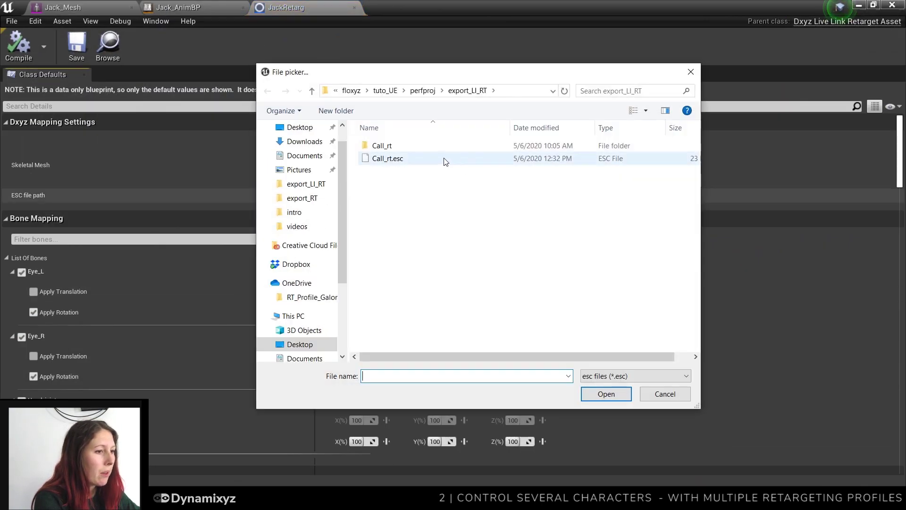
pyautogui.click(419, 89)
pyautogui.click(394, 171)
pyautogui.doubleClick(394, 171)
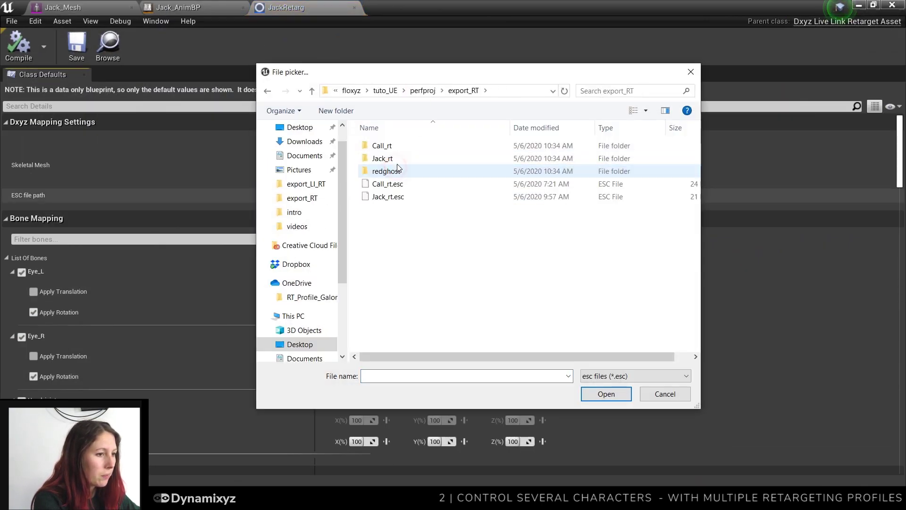
pyautogui.doubleClick(385, 196)
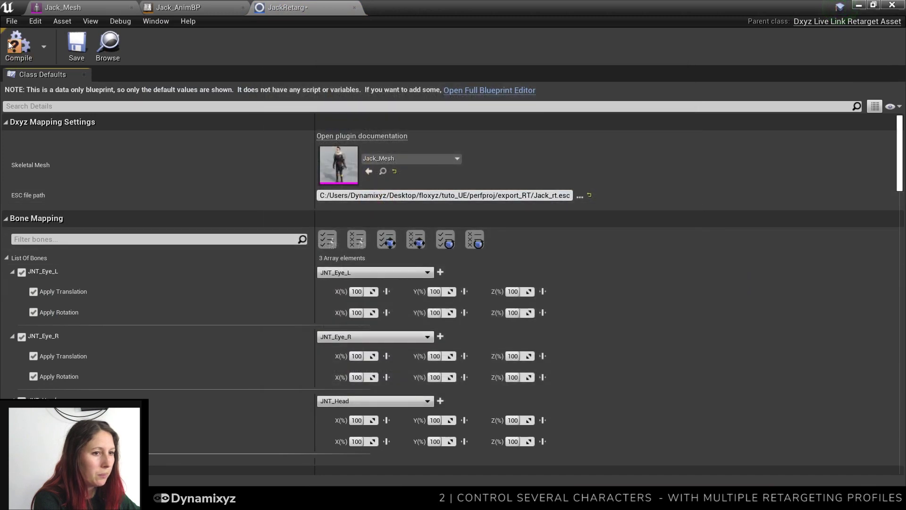
pyautogui.click(70, 50)
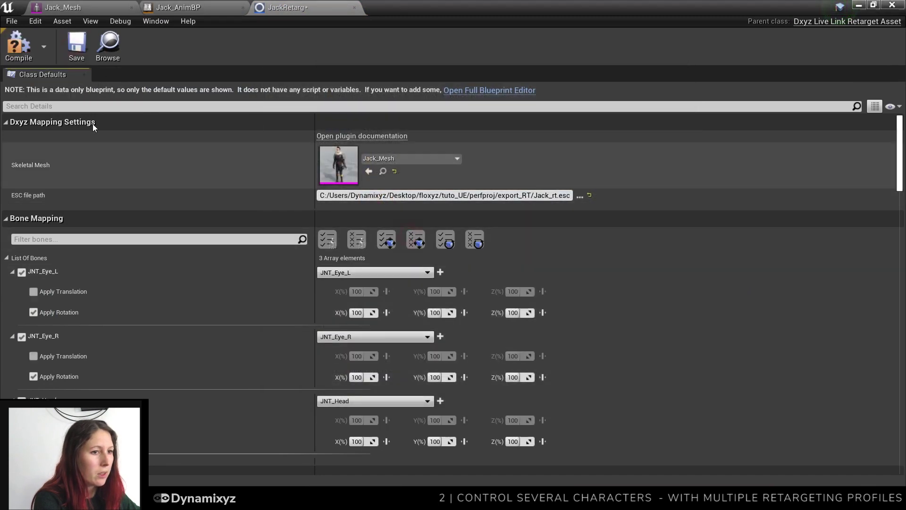
pyautogui.click(19, 45)
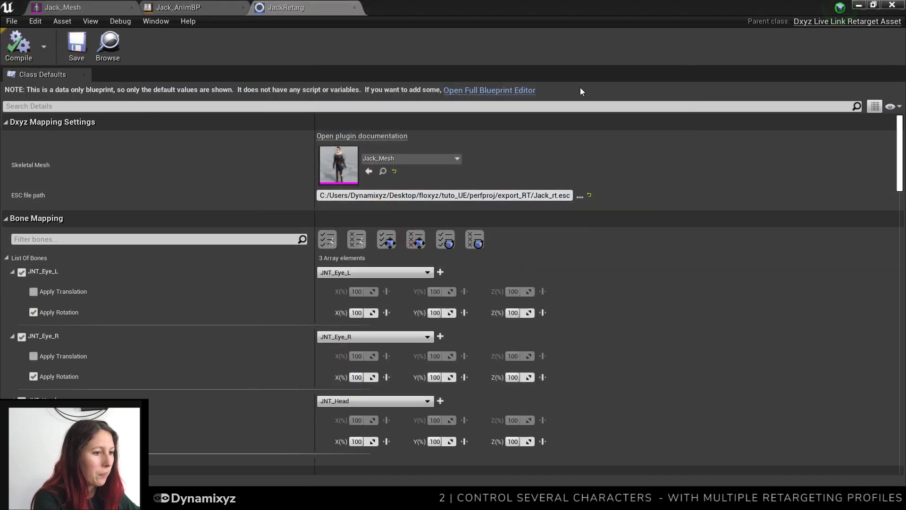
pyautogui.scroll(-3, 644, 178)
# Set CallRetarg's ESC file to export_RT/Call_rt.esc, disable Apply Translation on all bones, and save.
pyautogui.click(858, 5)
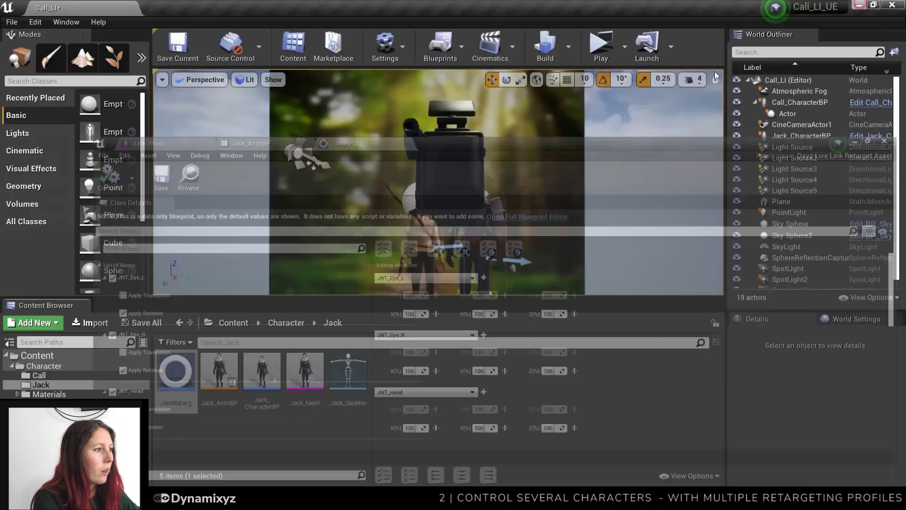
pyautogui.click(285, 322)
pyautogui.doubleClick(172, 372)
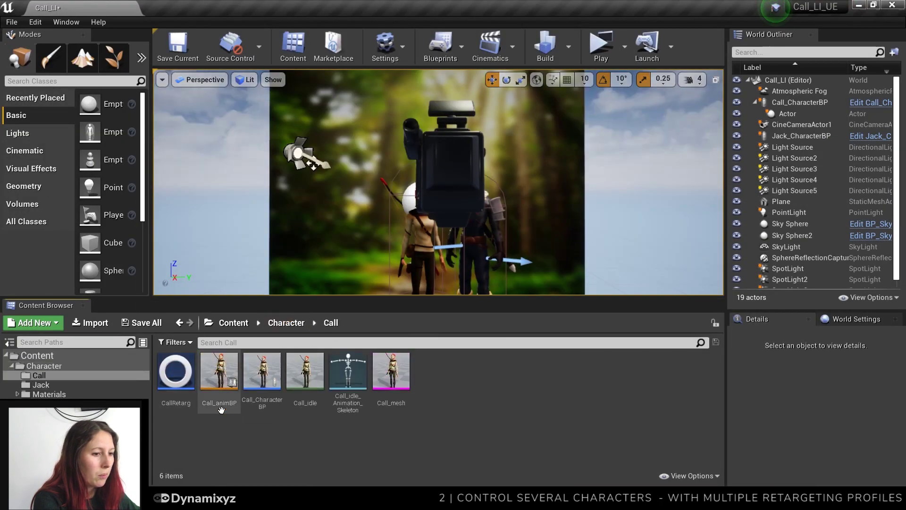
pyautogui.doubleClick(174, 373)
pyautogui.click(585, 198)
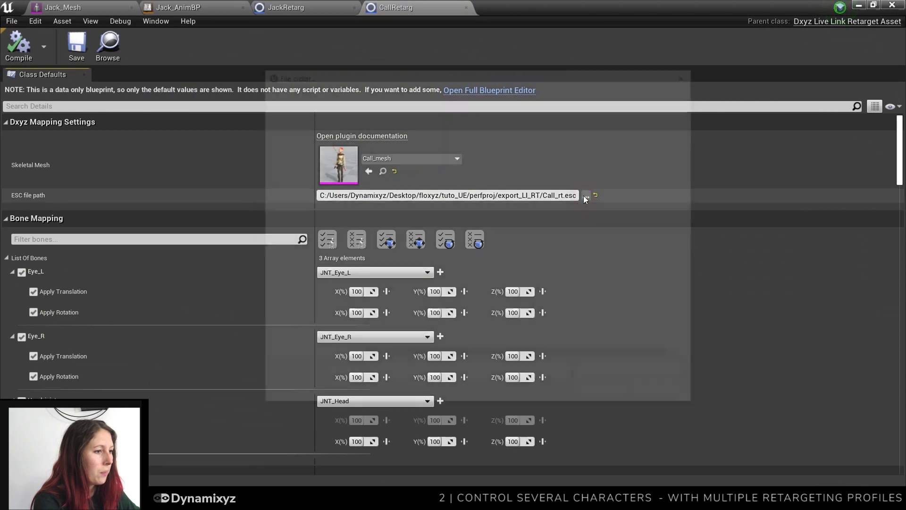
pyautogui.click(430, 91)
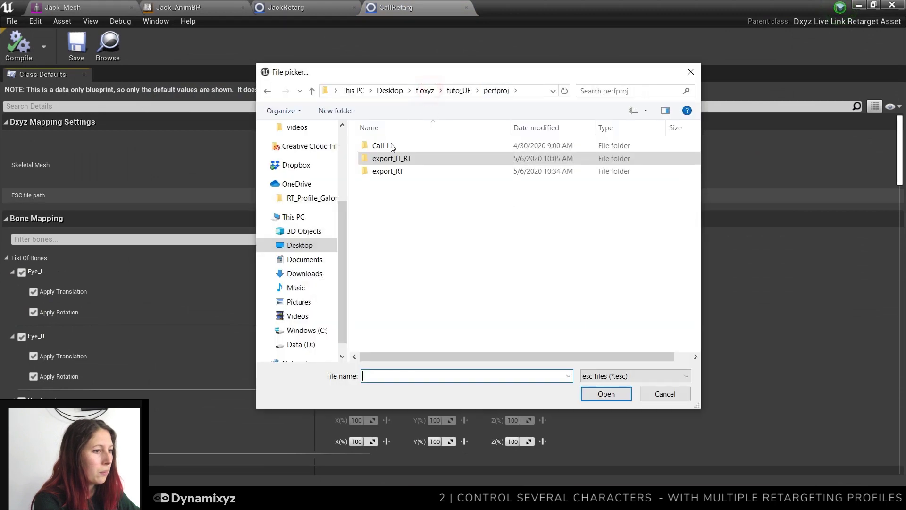
pyautogui.doubleClick(387, 172)
pyautogui.doubleClick(388, 189)
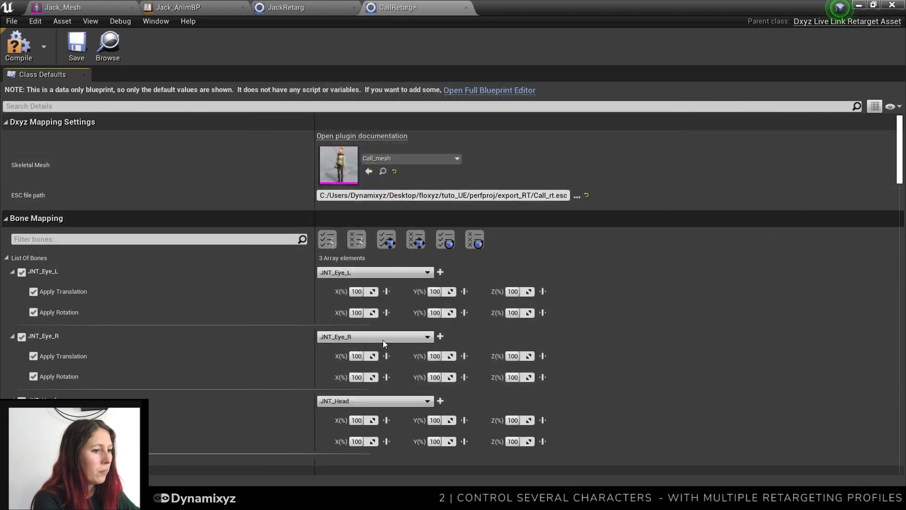
pyautogui.click(415, 240)
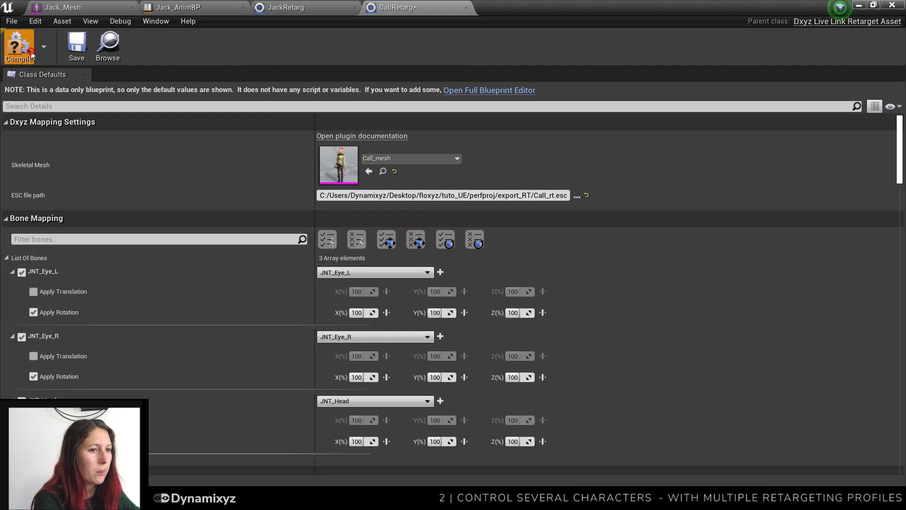
pyautogui.click(84, 56)
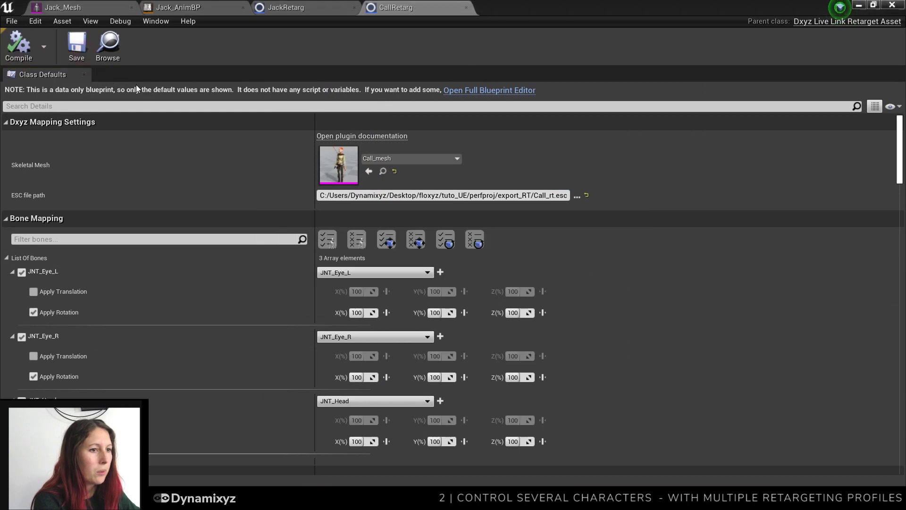
pyautogui.click(859, 5)
# Play the level as a standalone game preview and maximize its window.
pyautogui.click(598, 49)
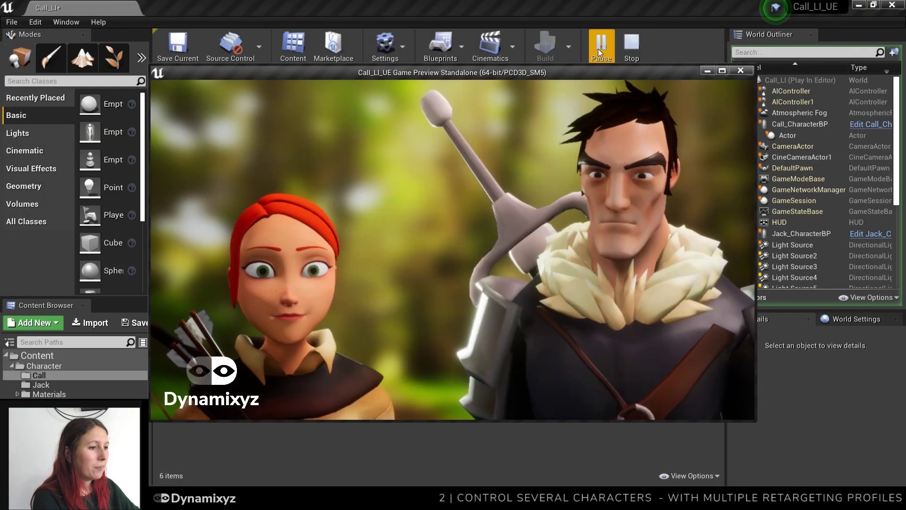
pyautogui.doubleClick(678, 57)
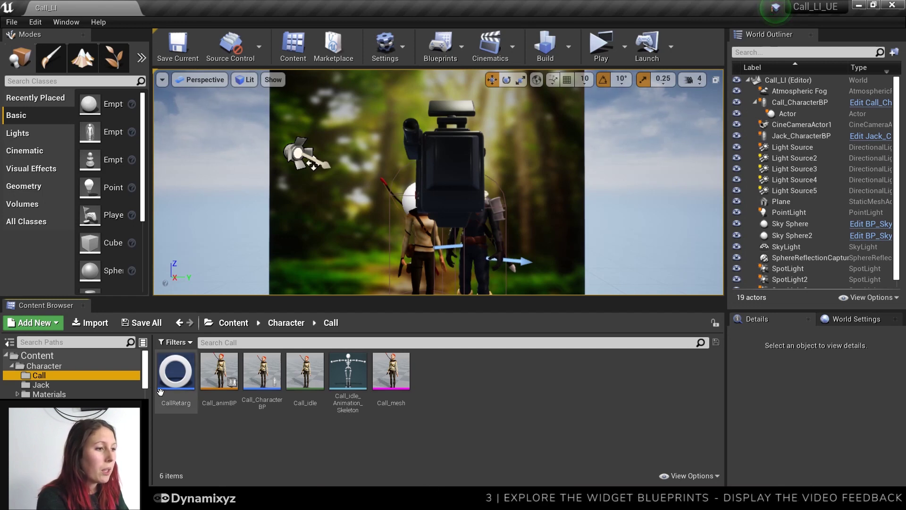
# Browse to DxyzLiveLinkPlugin content, then enable RTP Video streaming in Grabber's network services.
pyautogui.scroll(-10, 145, 370)
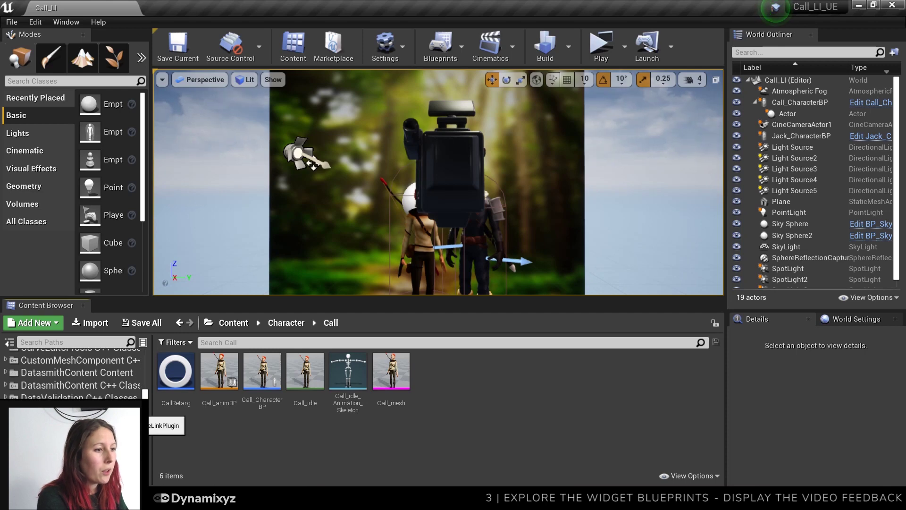
pyautogui.click(71, 416)
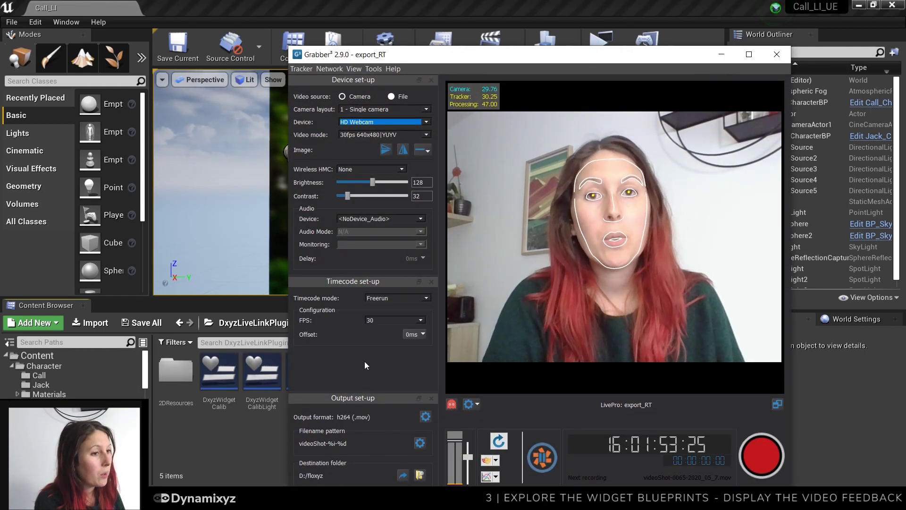
pyautogui.click(329, 69)
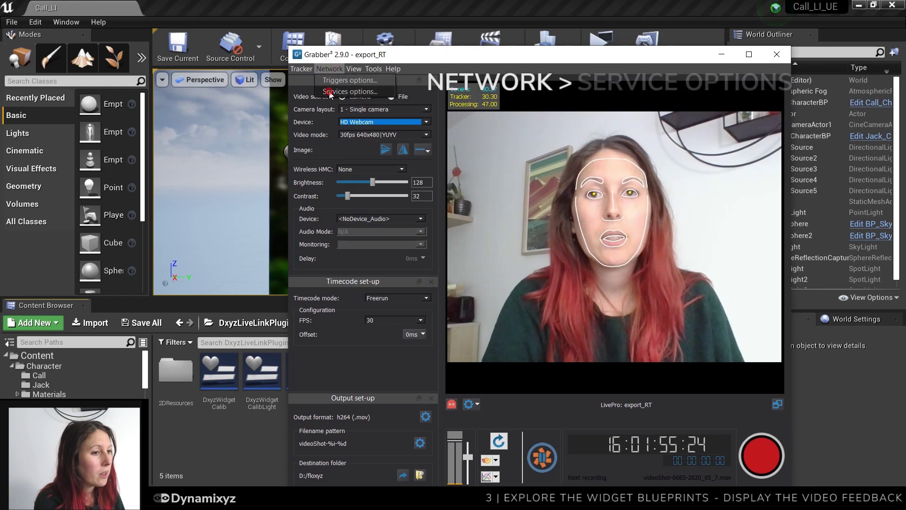
pyautogui.click(349, 86)
pyautogui.click(372, 179)
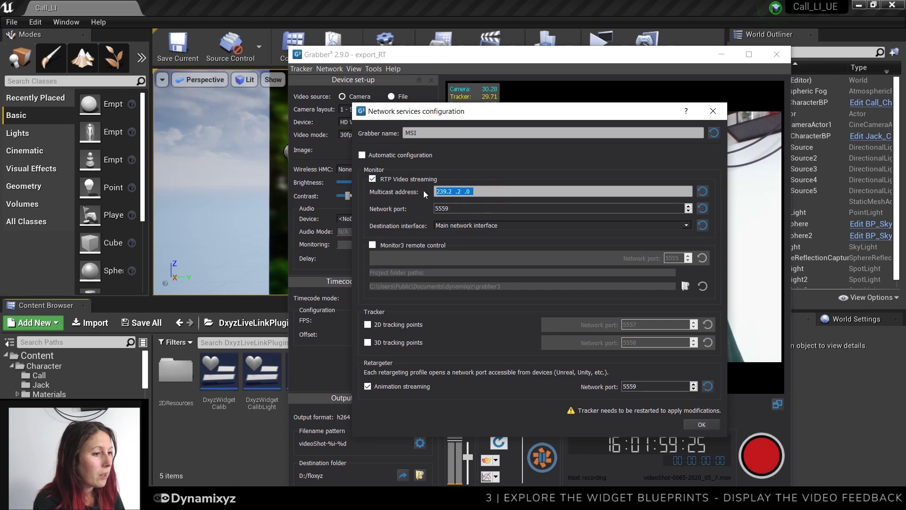
pyautogui.click(702, 424)
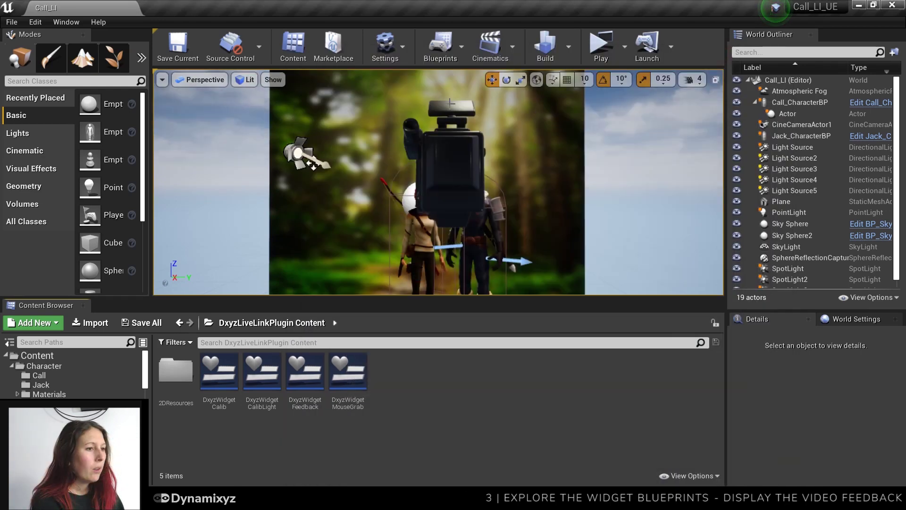
# Open the Call_LI Level Blueprint event graph.
pyautogui.click(440, 45)
pyautogui.click(480, 143)
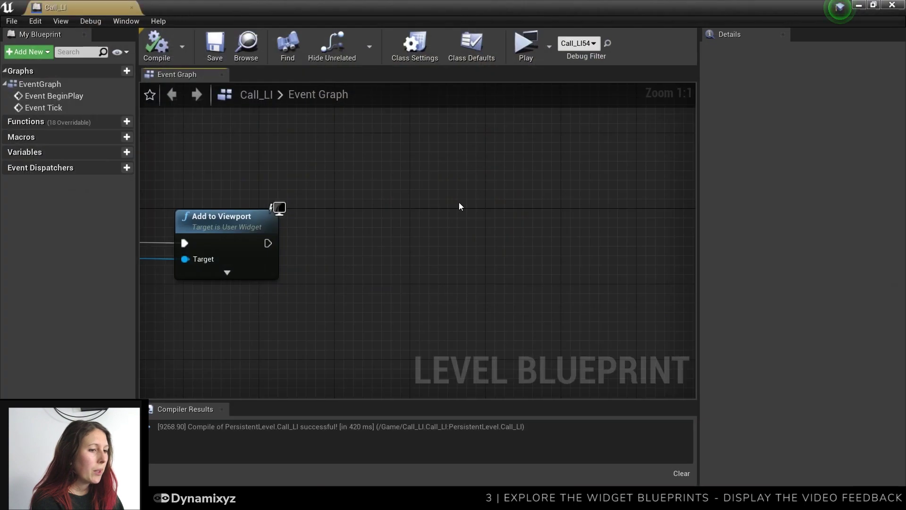
pyautogui.moveTo(246, 169); pyautogui.dragTo(214, 170, button='right')
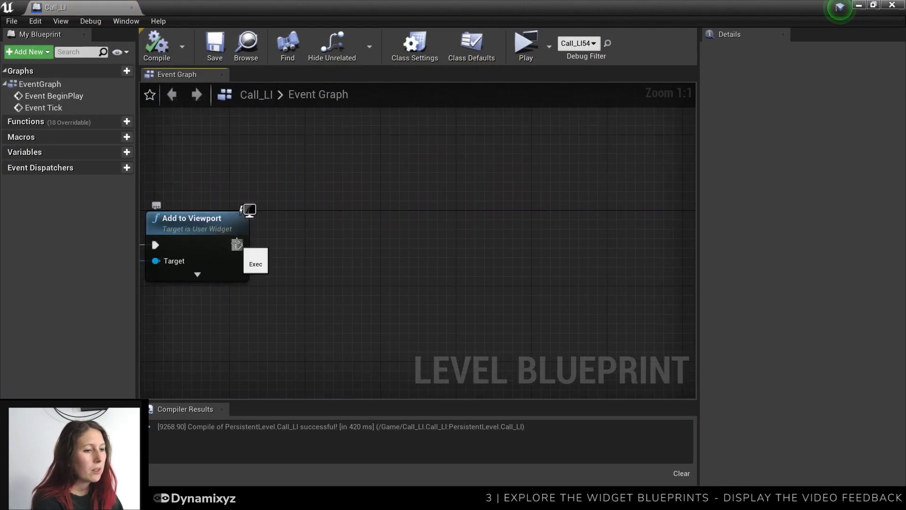
# Add a Create Widget node after Add to Viewport with class DxyzWidgetMouseGrab.
pyautogui.moveTo(332, 246); pyautogui.dragTo(333, 245)
pyautogui.write('create')
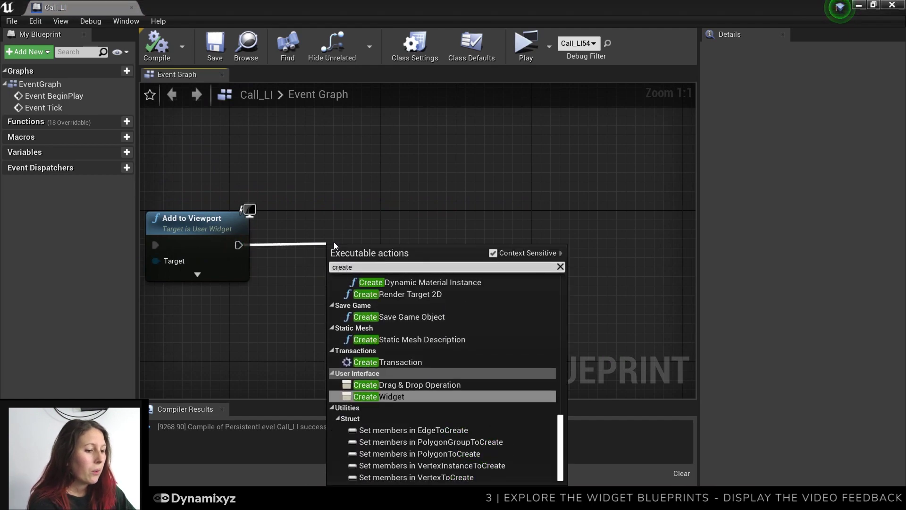
pyautogui.write(' widg')
pyautogui.press('Return')
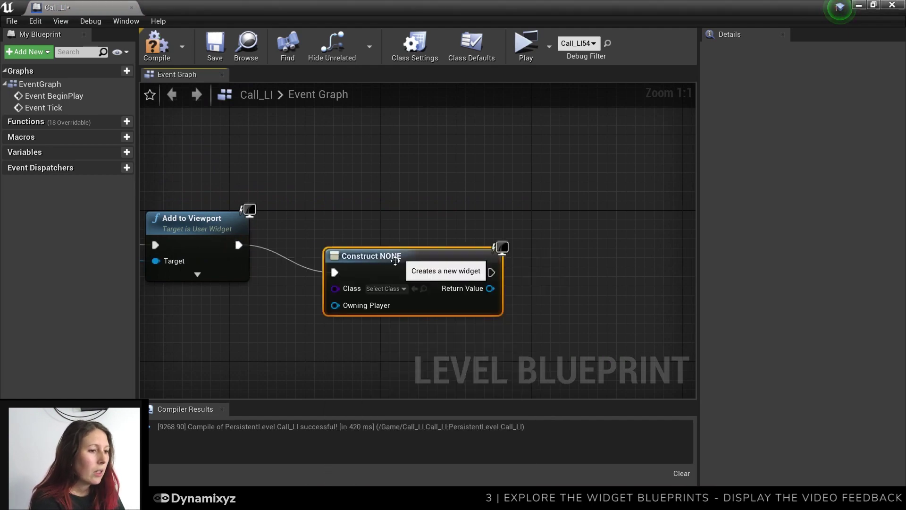
pyautogui.moveTo(399, 255); pyautogui.dragTo(358, 235)
pyautogui.click(357, 262)
pyautogui.write('dxyz')
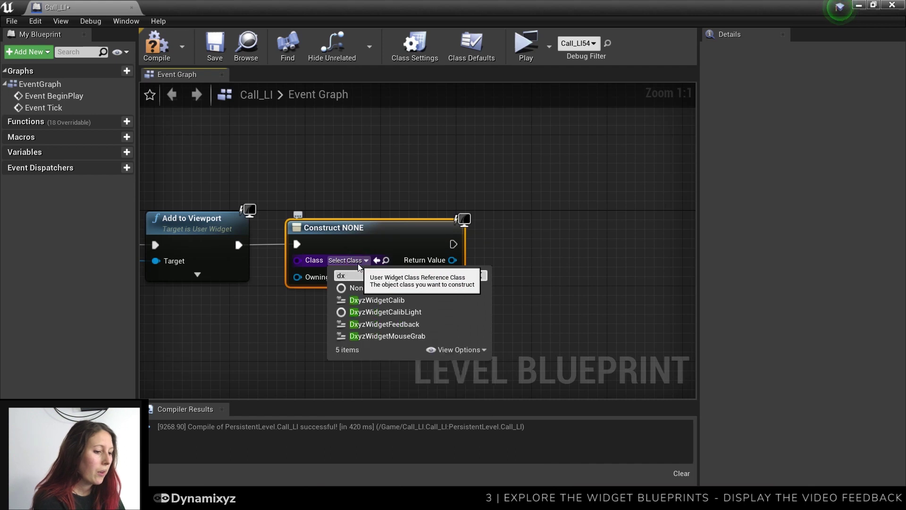
pyautogui.click(389, 336)
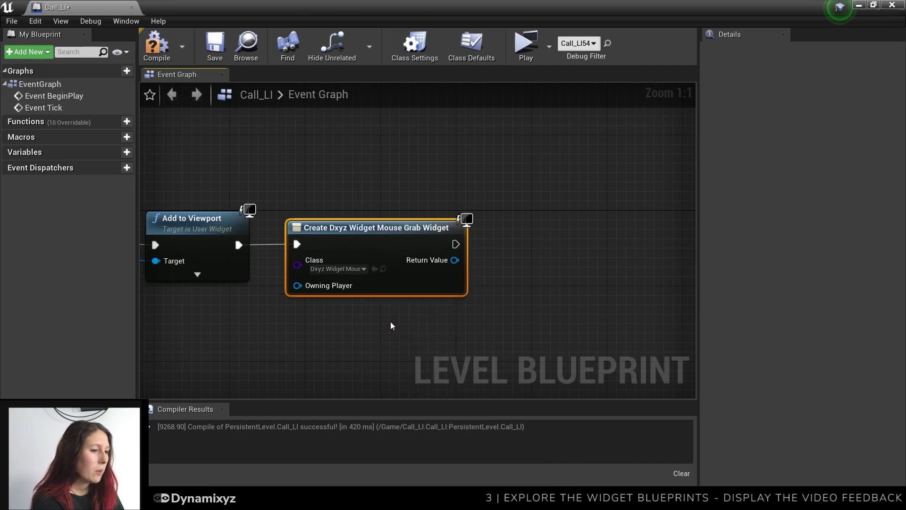
# Pass the new widget's return value into a new Add to Viewport node.
pyautogui.moveTo(528, 267); pyautogui.dragTo(471, 262, button='right')
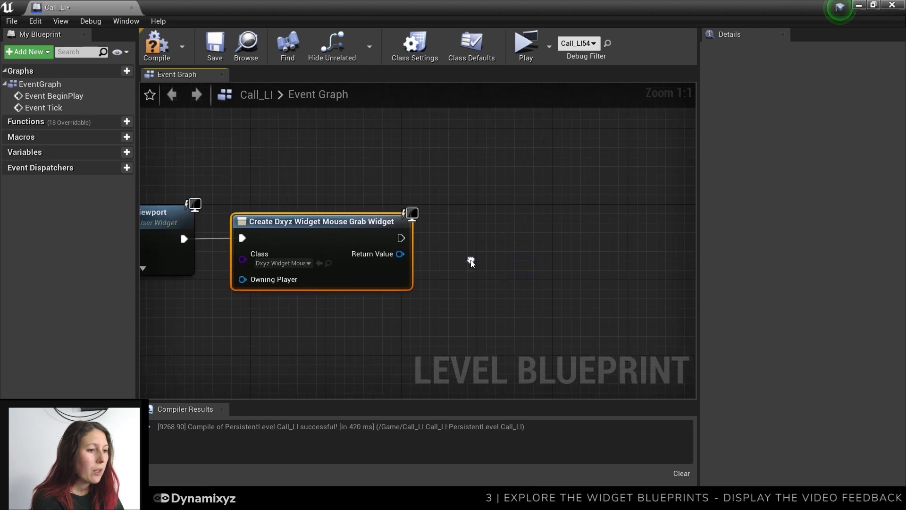
pyautogui.moveTo(399, 254); pyautogui.dragTo(456, 255)
pyautogui.write('ad')
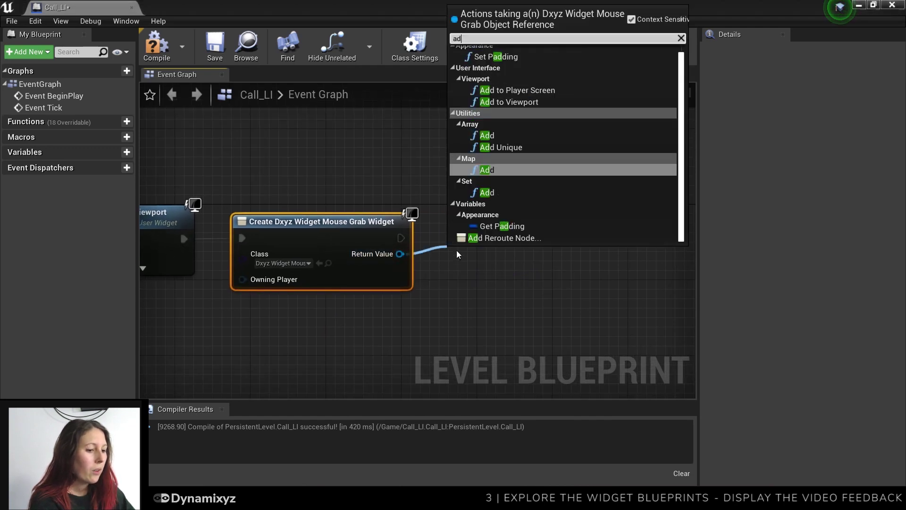
pyautogui.write('dtovie')
pyautogui.press('Return')
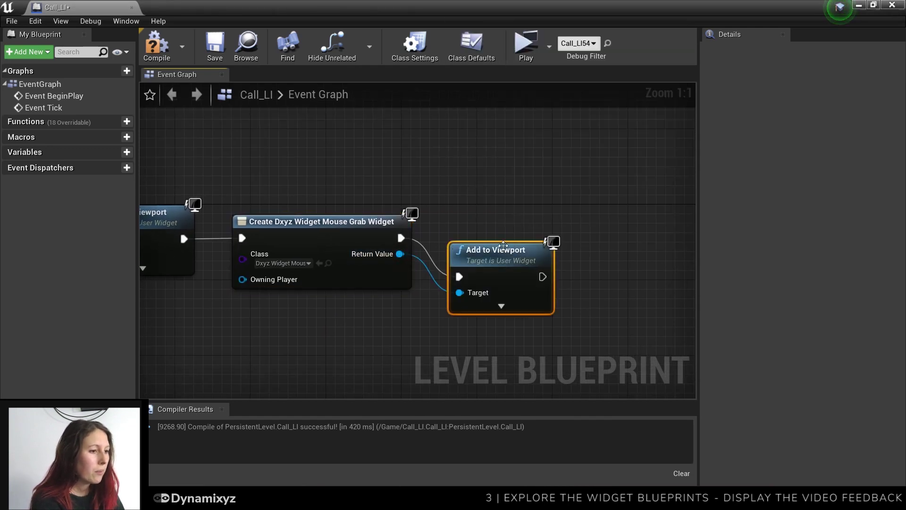
pyautogui.moveTo(503, 246); pyautogui.dragTo(492, 209)
pyautogui.moveTo(598, 239); pyautogui.dragTo(333, 244, button='right')
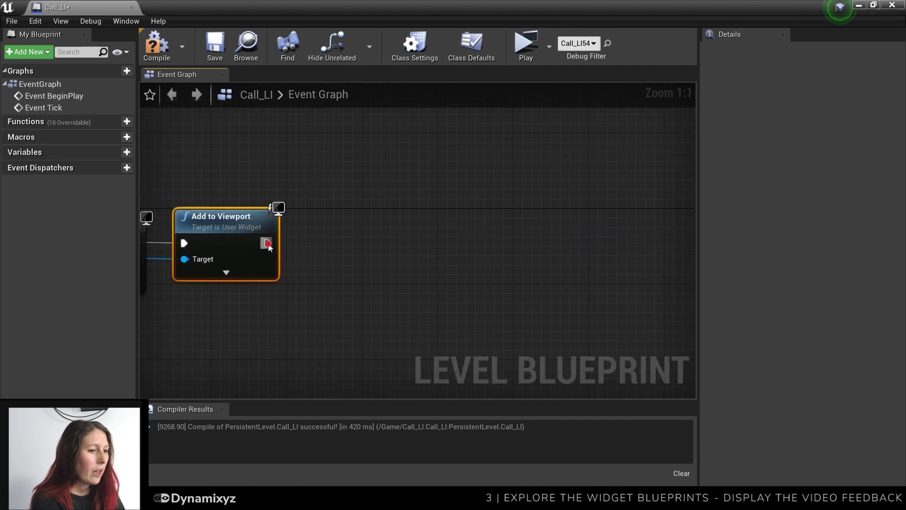
# Chain another Create Widget node after Add to Viewport, using the DxyzWidgetFeedback class.
pyautogui.moveTo(268, 244); pyautogui.dragTo(318, 242)
pyautogui.write('create')
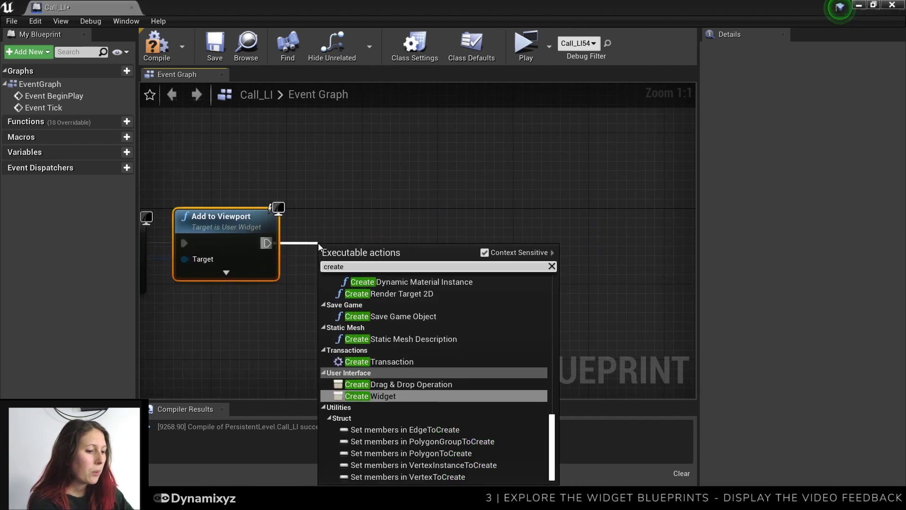
pyautogui.write(' wid')
pyautogui.press('Return')
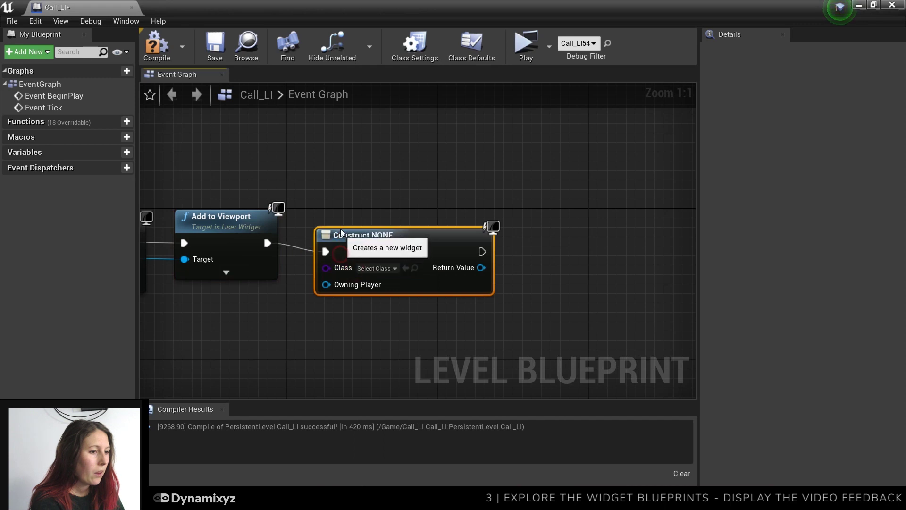
pyautogui.click(375, 259)
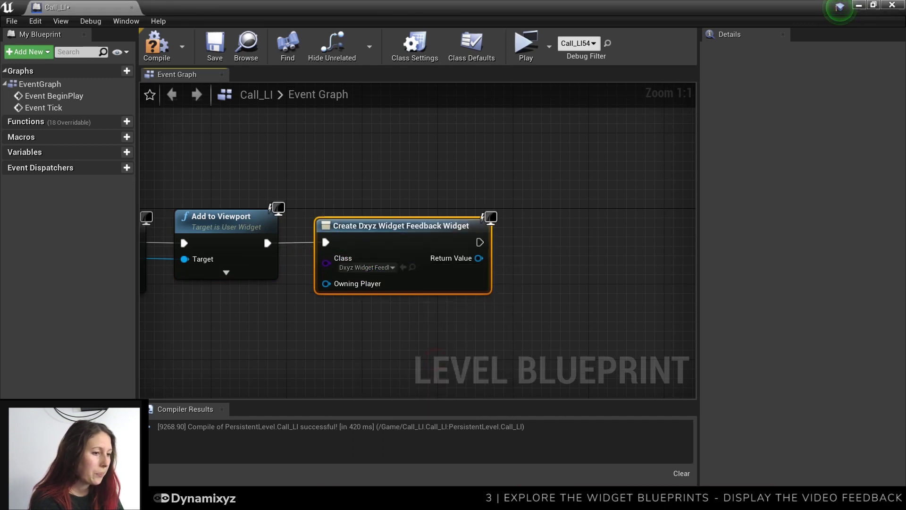
pyautogui.moveTo(322, 233); pyautogui.dragTo(235, 208, button='right')
# Promote the created widget to a new variable named Feedback.
pyautogui.moveTo(394, 232); pyautogui.dragTo(419, 222)
pyautogui.write('pr')
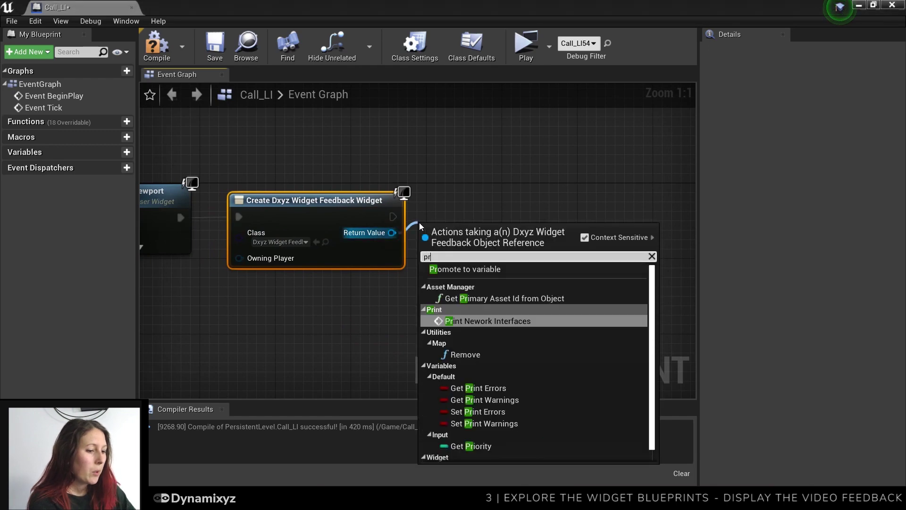
pyautogui.write('omot')
pyautogui.press('Return')
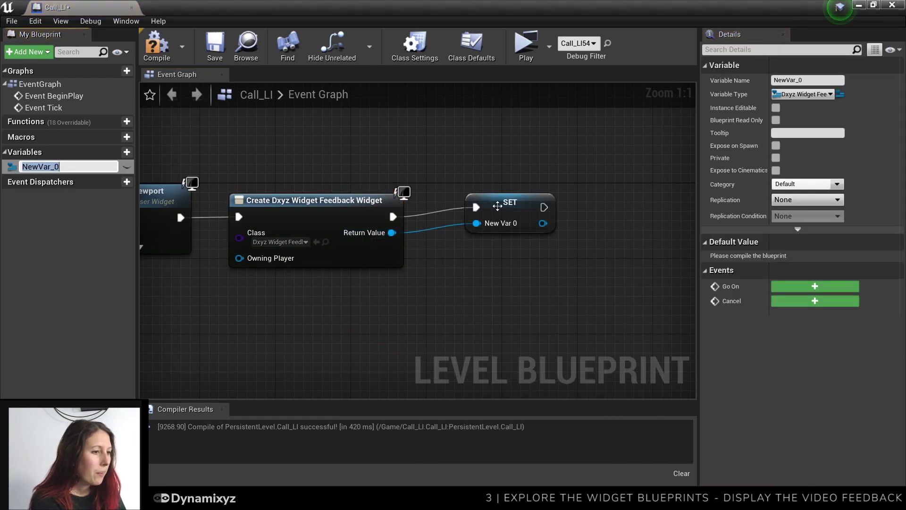
pyautogui.moveTo(498, 206); pyautogui.dragTo(469, 216)
pyautogui.click(798, 80)
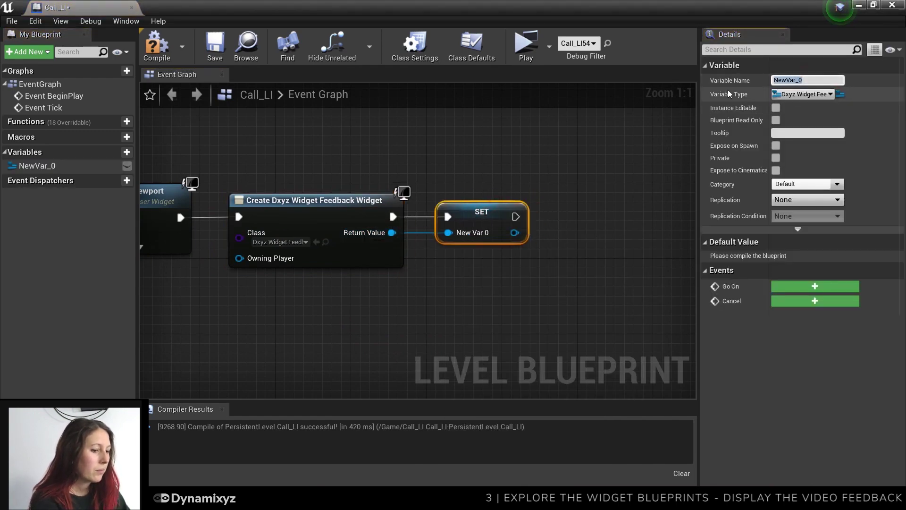
pyautogui.write('Feedbac')
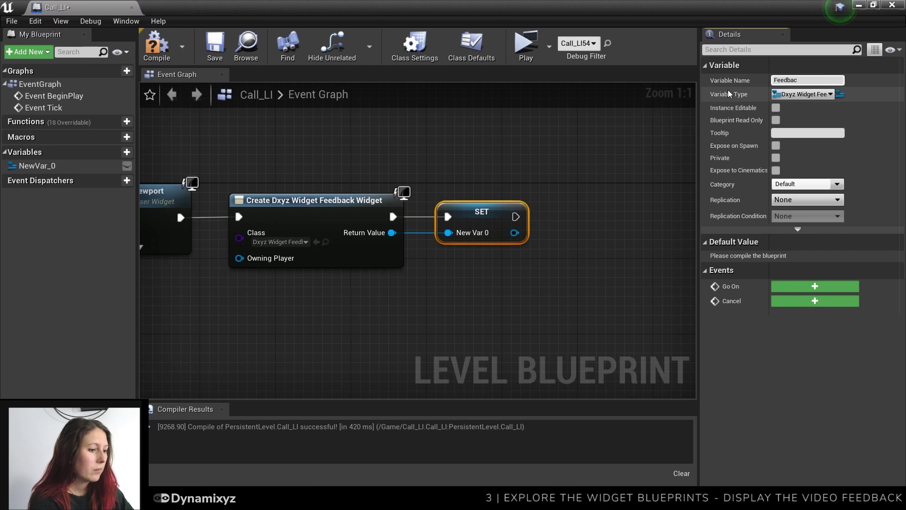
pyautogui.write('k')
pyautogui.press('Return')
# Add the Feedback widget to the viewport after the SET node and save the blueprint.
pyautogui.moveTo(514, 233); pyautogui.dragTo(573, 210)
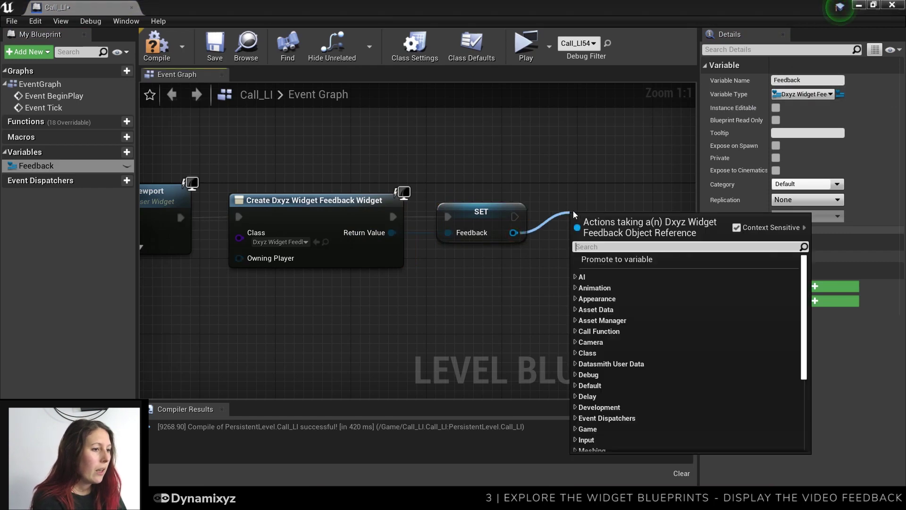
pyautogui.write('add to vie')
pyautogui.press('Return')
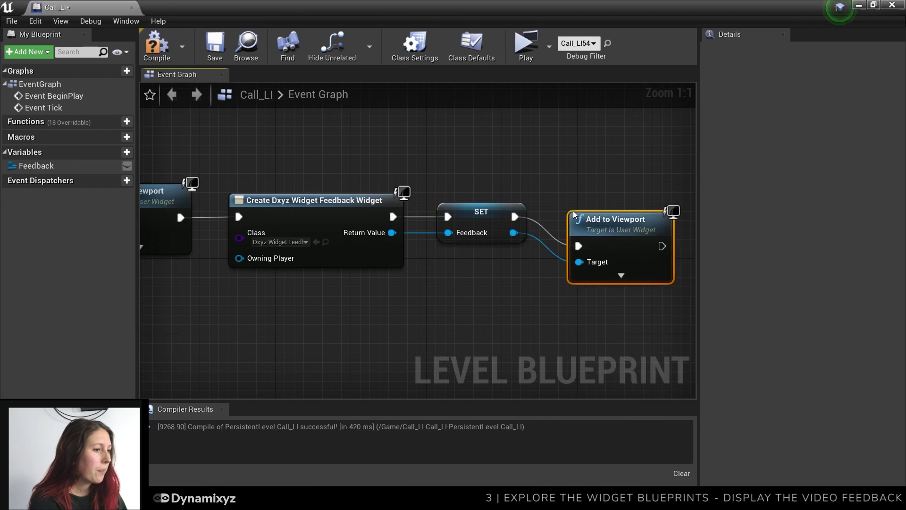
pyautogui.moveTo(573, 210); pyautogui.dragTo(563, 182)
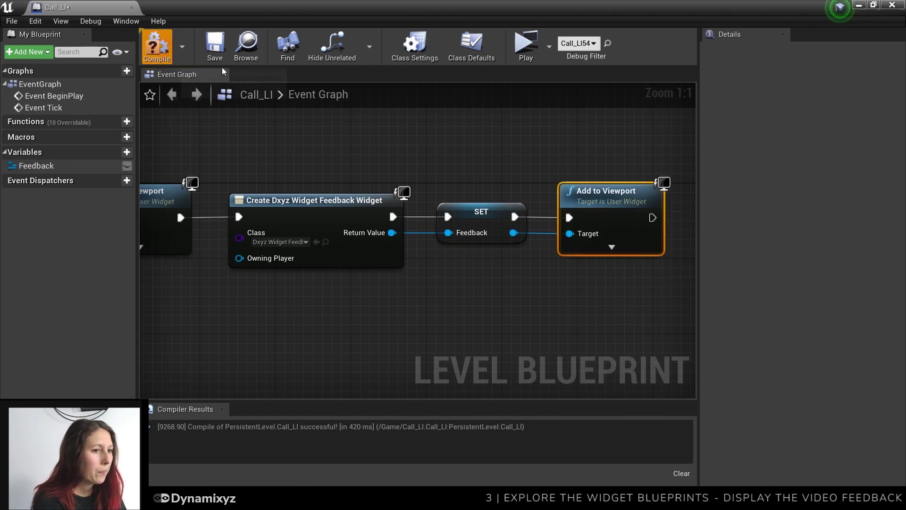
pyautogui.click(215, 43)
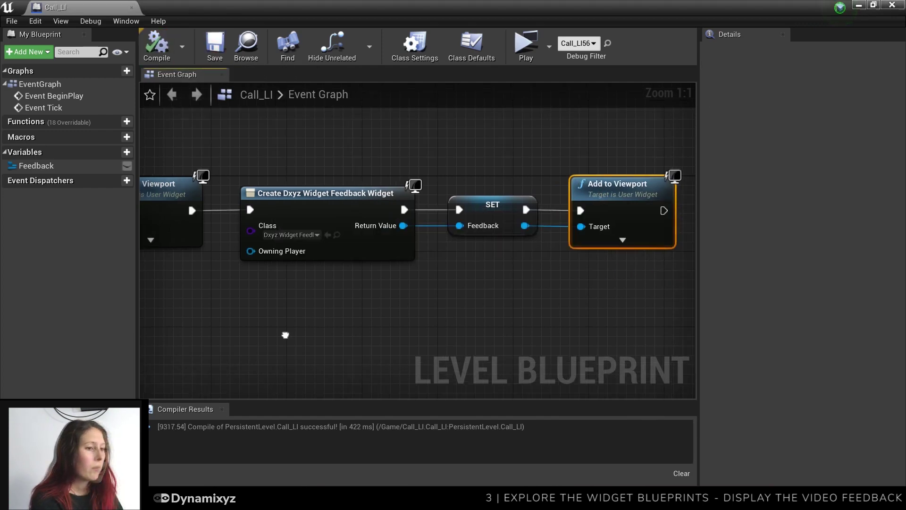
# Add an F key input event to the level blueprint graph.
pyautogui.moveTo(285, 333); pyautogui.dragTo(330, 224, button='right')
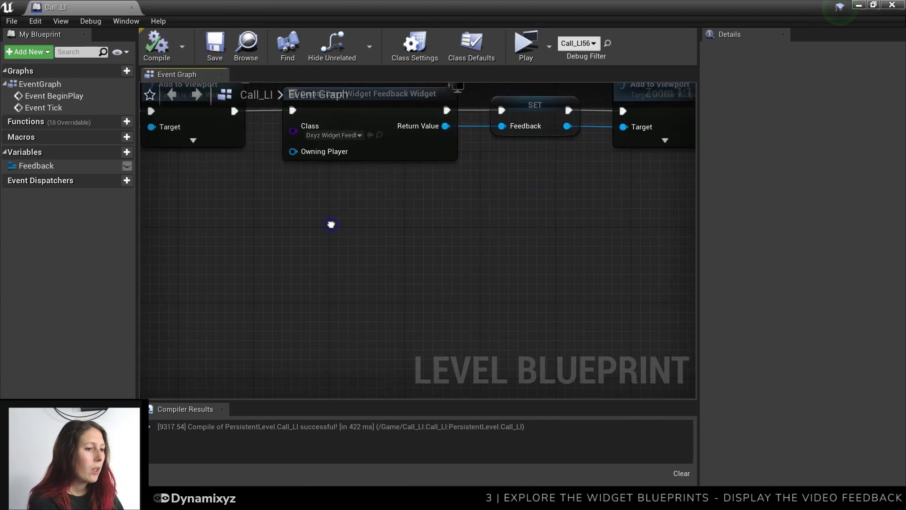
pyautogui.rightClick(332, 225)
pyautogui.write('input')
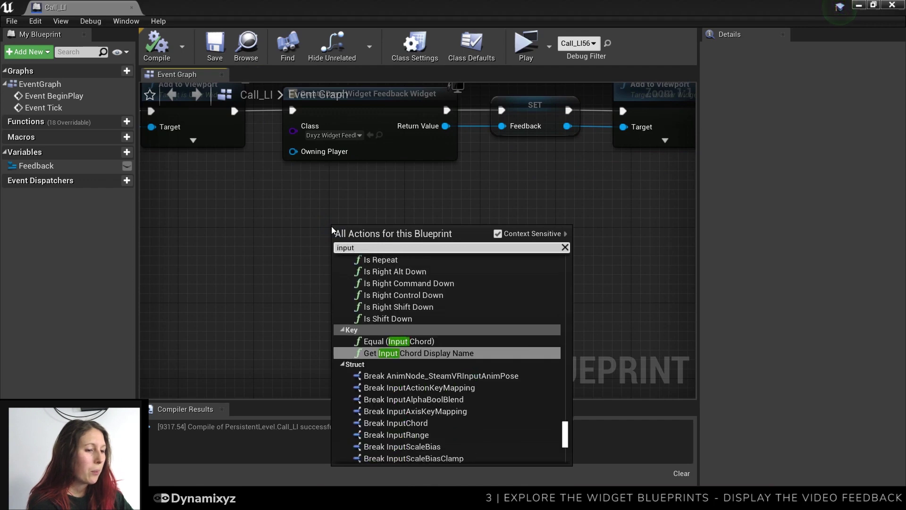
pyautogui.write(' f key')
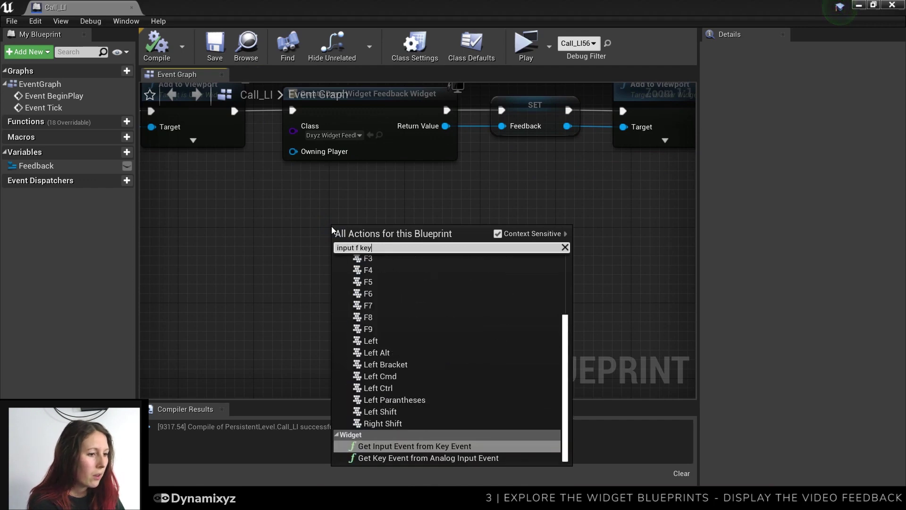
pyautogui.scroll(3, 368, 283)
pyautogui.click(368, 281)
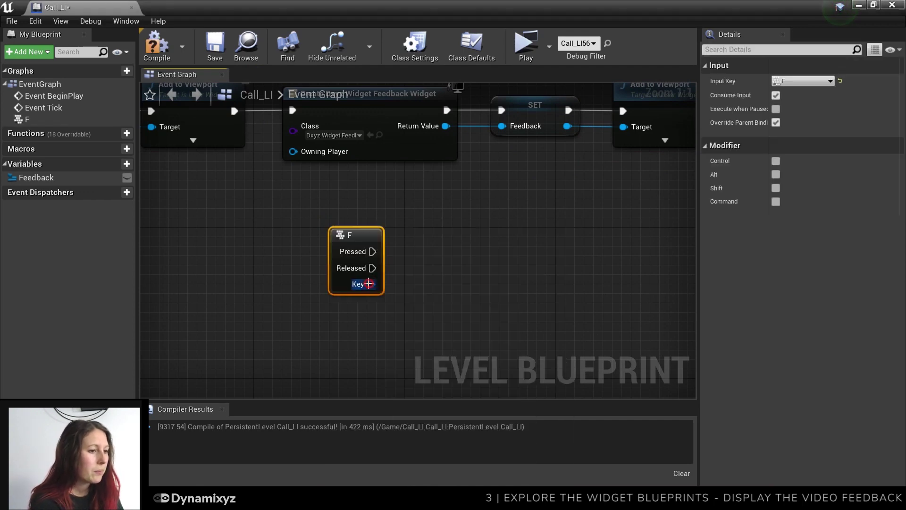
# Get the Feedback variable and add an Open Feedback node fired by F Pressed.
pyautogui.moveTo(61, 177); pyautogui.dragTo(359, 189)
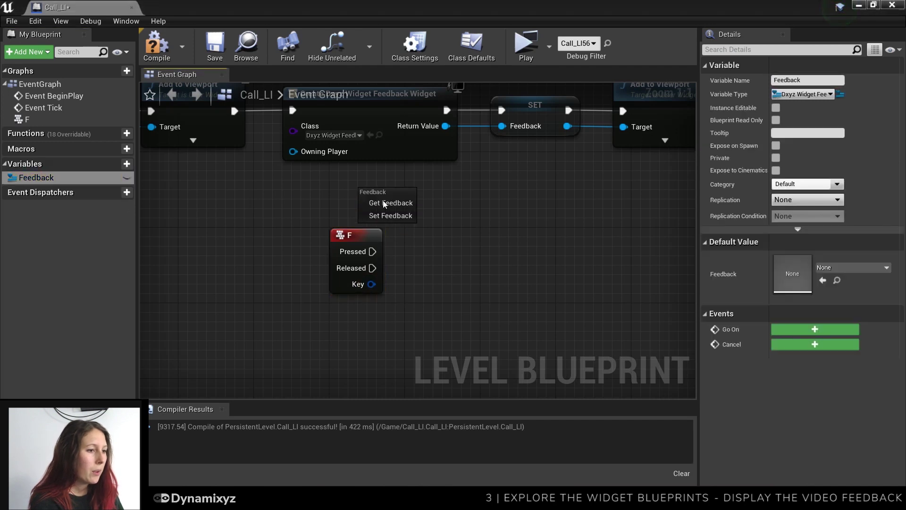
pyautogui.click(392, 203)
pyautogui.moveTo(422, 199); pyautogui.dragTo(412, 221)
pyautogui.write('open')
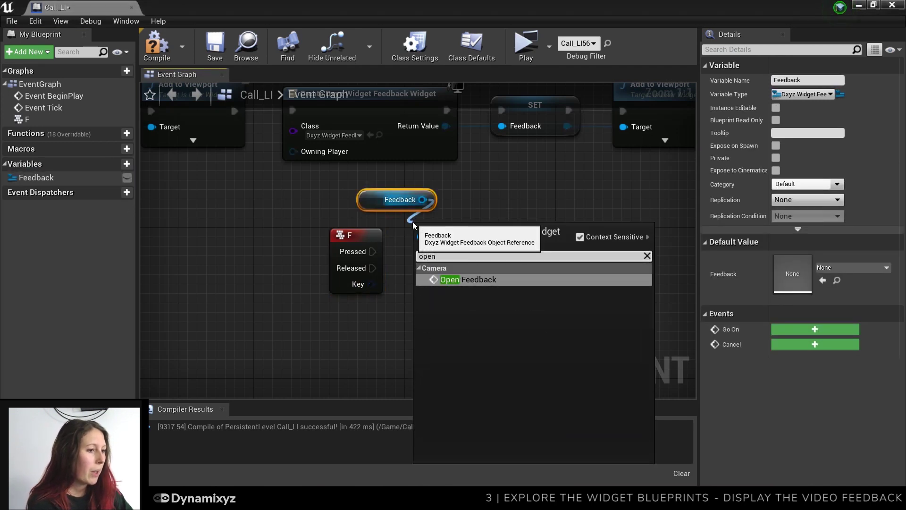
pyautogui.press('Return')
pyautogui.moveTo(372, 252); pyautogui.dragTo(424, 253)
# Set Open Feedback to RTP address 239.2.2.0, port 5559, and compile.
pyautogui.moveTo(601, 259); pyautogui.dragTo(563, 203, button='right')
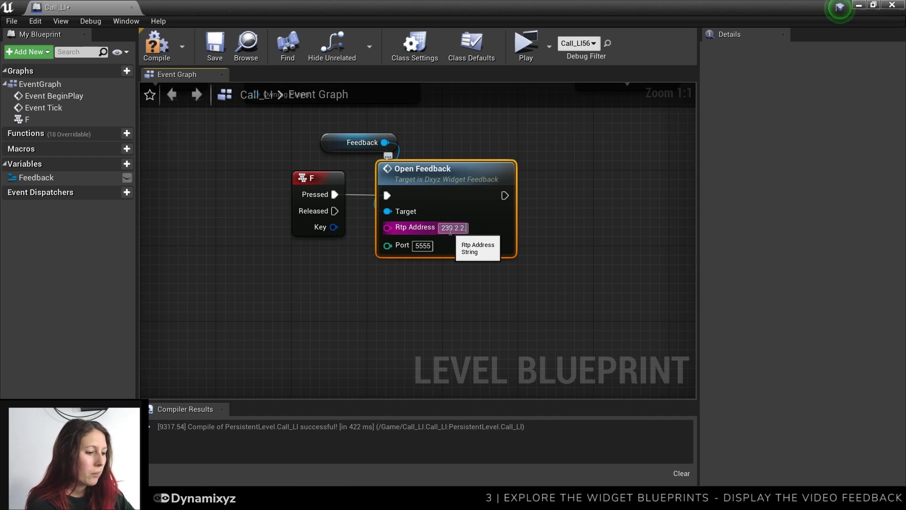
pyautogui.click(424, 245)
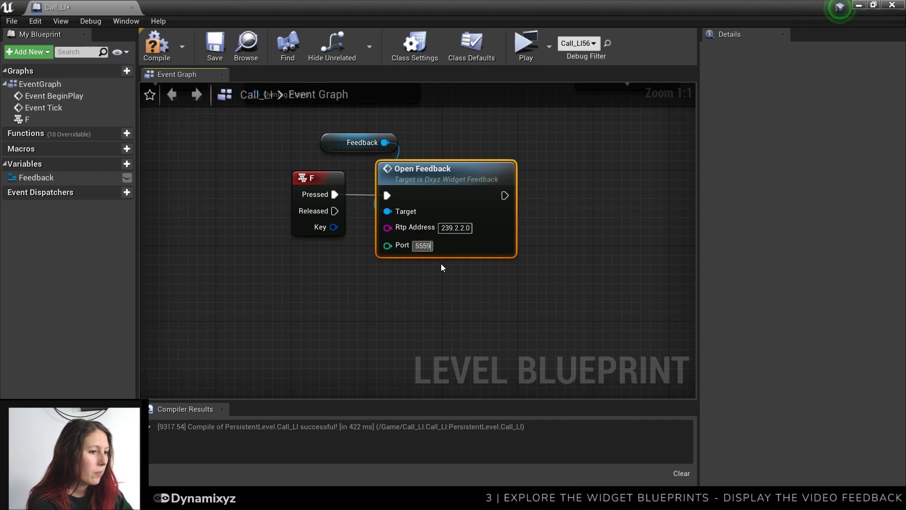
pyautogui.click(156, 45)
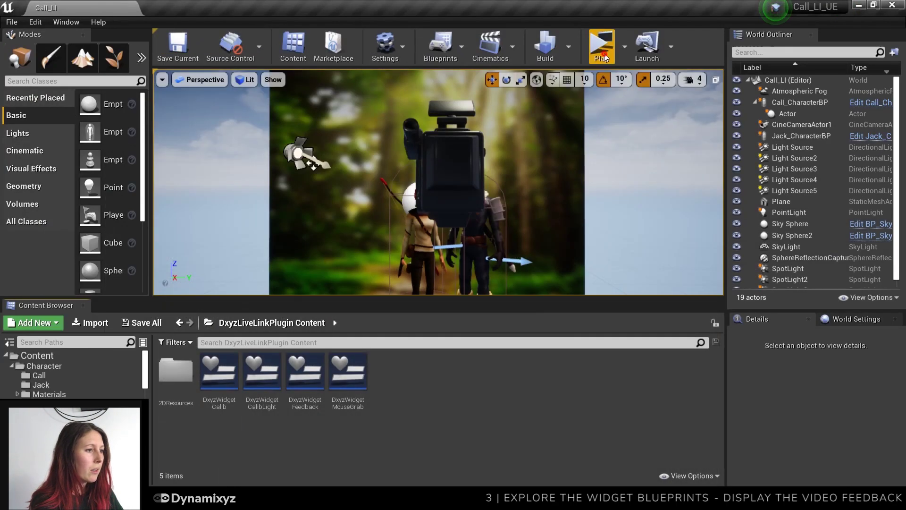
# Play the level standalone, maximized, and shrink the webcam preview to about 40%.
pyautogui.click(601, 45)
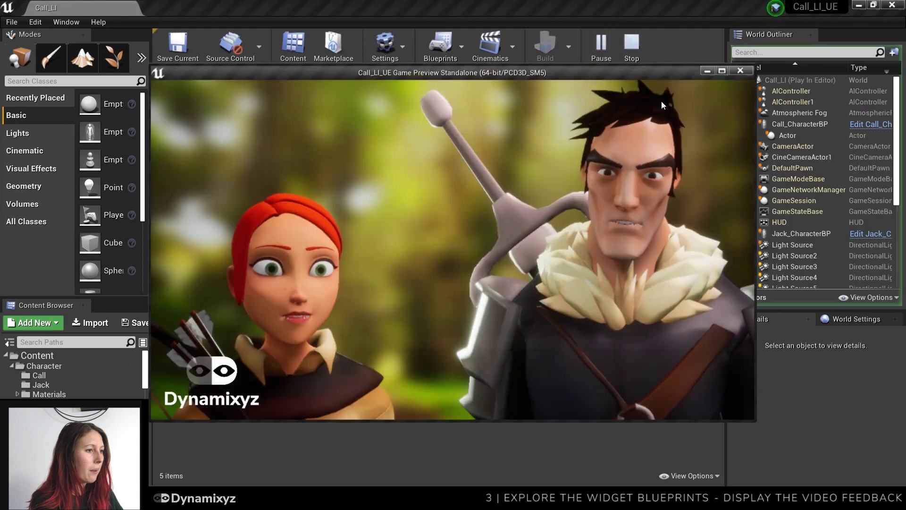
pyautogui.click(722, 71)
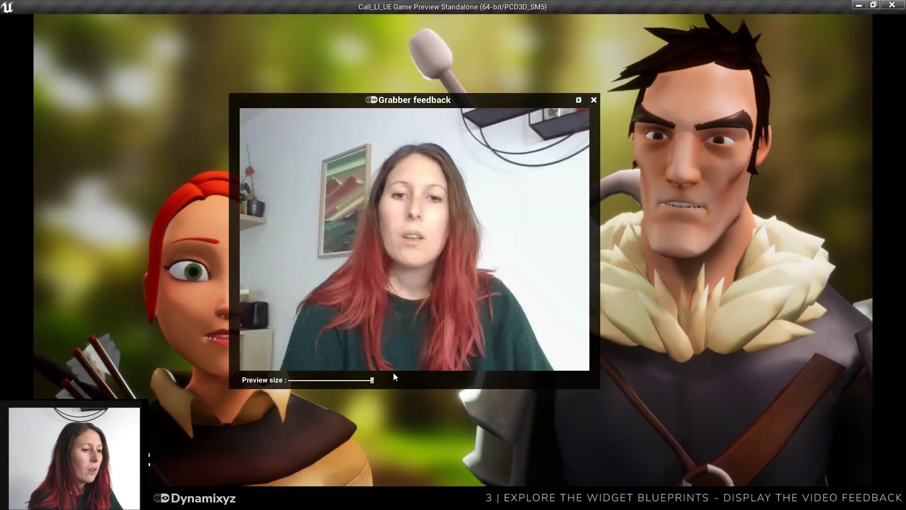
pyautogui.moveTo(371, 380); pyautogui.dragTo(334, 384)
pyautogui.click(385, 380)
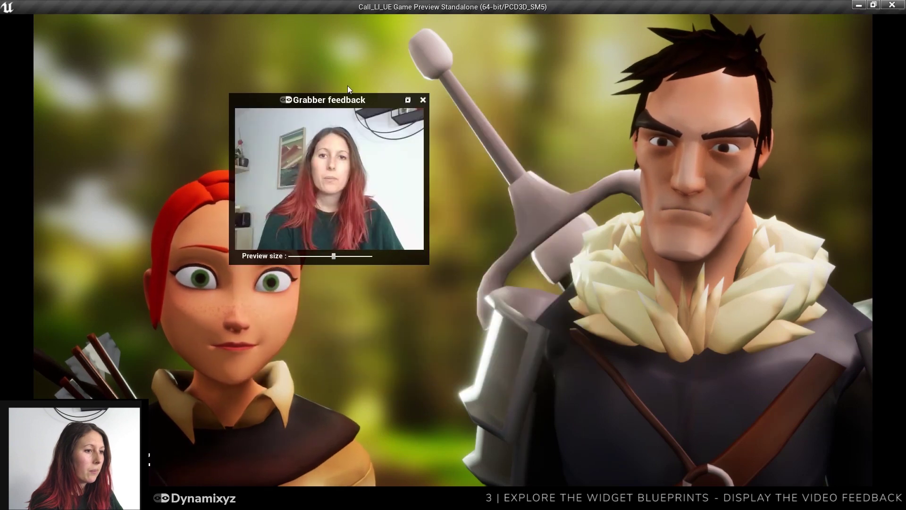
# Move the feedback panel to the lower right, then close it and reopen it with V.
pyautogui.moveTo(335, 99); pyautogui.dragTo(352, 115)
pyautogui.moveTo(439, 184); pyautogui.dragTo(813, 379)
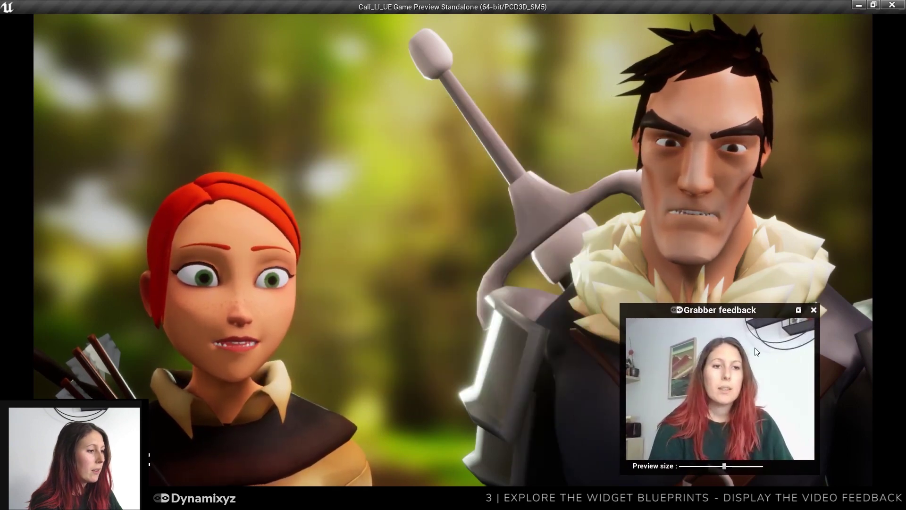
pyautogui.click(797, 312)
pyautogui.click(806, 324)
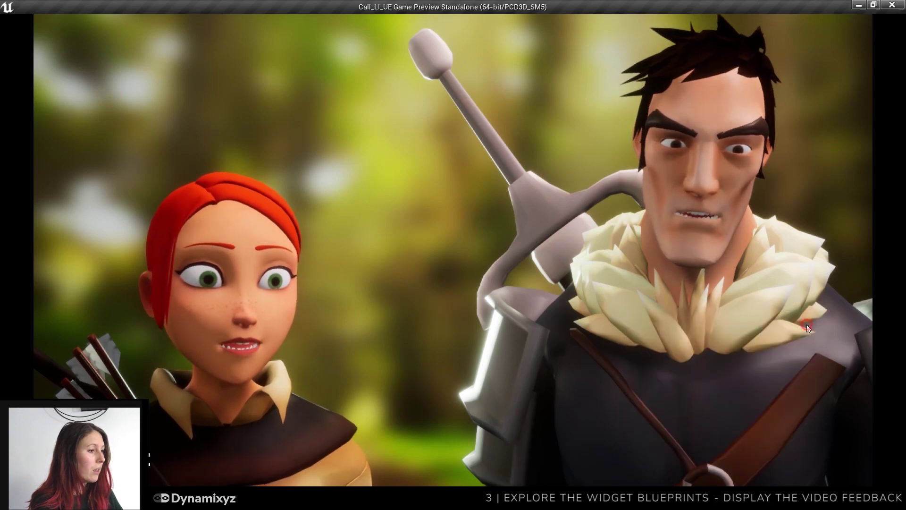
pyautogui.press('v')
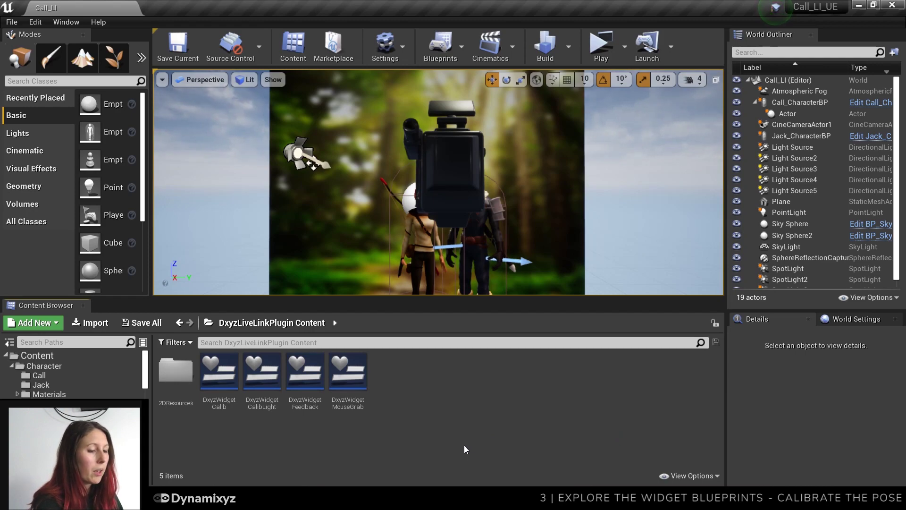
# Open the DxyzWidgetCalib and DxyzWidgetCalibLight widgets, then reopen the Call_LI level blueprint.
pyautogui.doubleClick(219, 373)
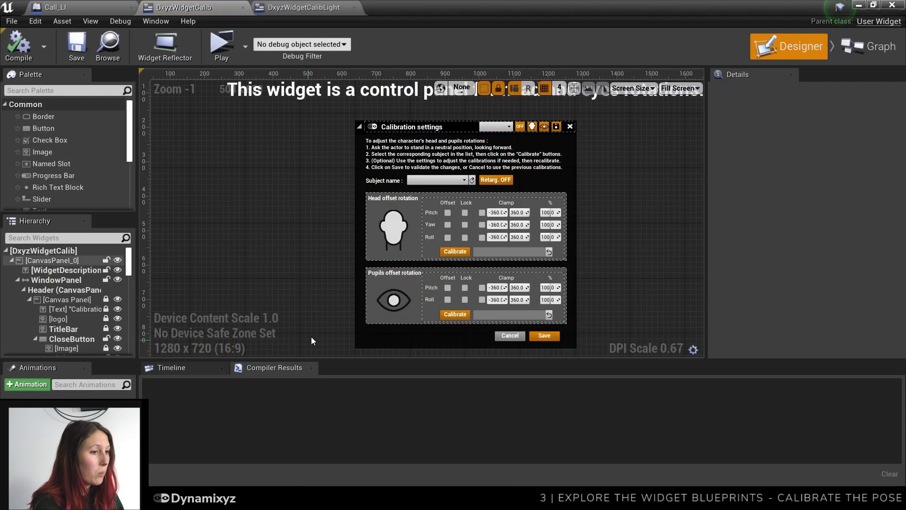
pyautogui.click(309, 6)
pyautogui.click(865, 4)
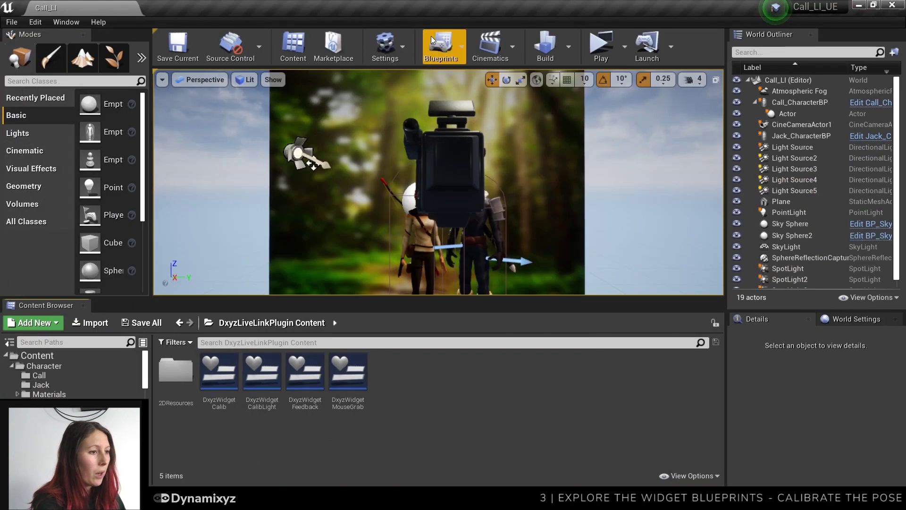
pyautogui.click(431, 36)
pyautogui.click(506, 145)
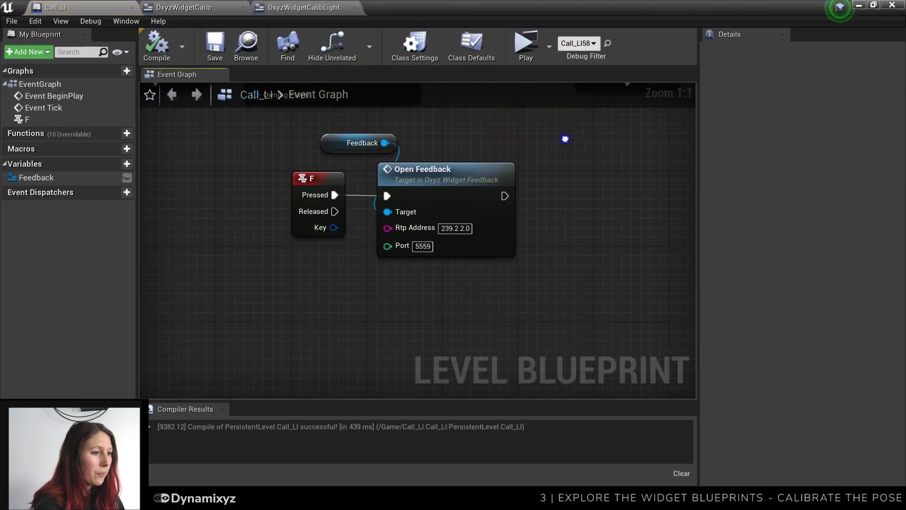
# After Add to Viewport, add a Create Widget node with class DxyzWidgetCalib.
pyautogui.moveTo(565, 139); pyautogui.dragTo(265, 290, button='right')
pyautogui.moveTo(377, 205); pyautogui.dragTo(426, 197)
pyautogui.write('create wi')
pyautogui.press('Return')
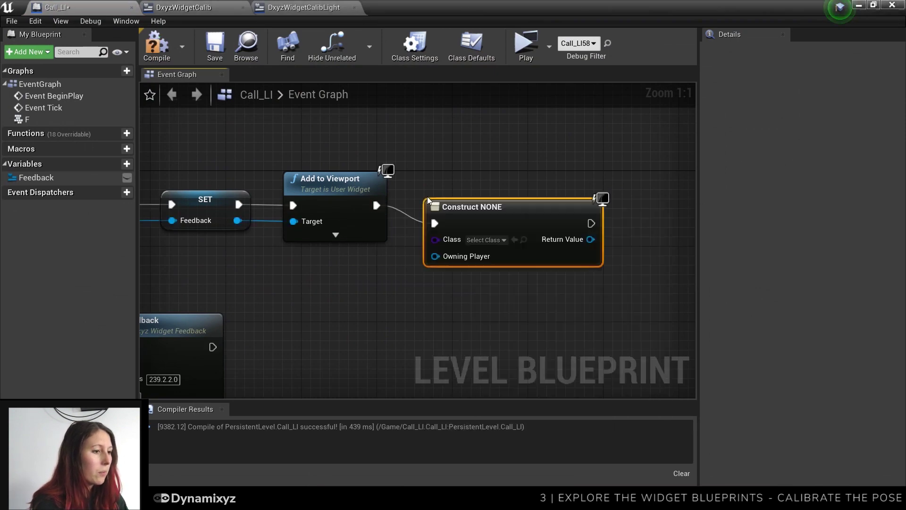
pyautogui.moveTo(428, 201); pyautogui.dragTo(418, 181)
pyautogui.click(486, 221)
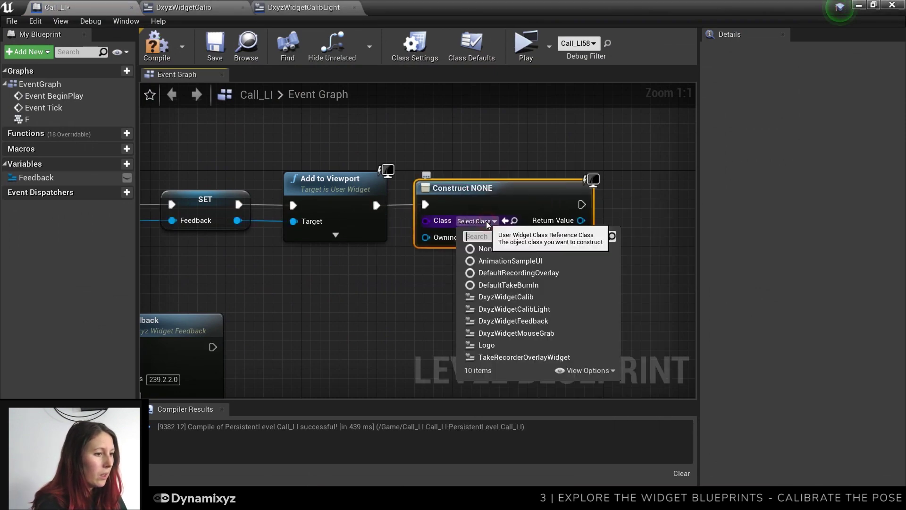
pyautogui.write('dxy')
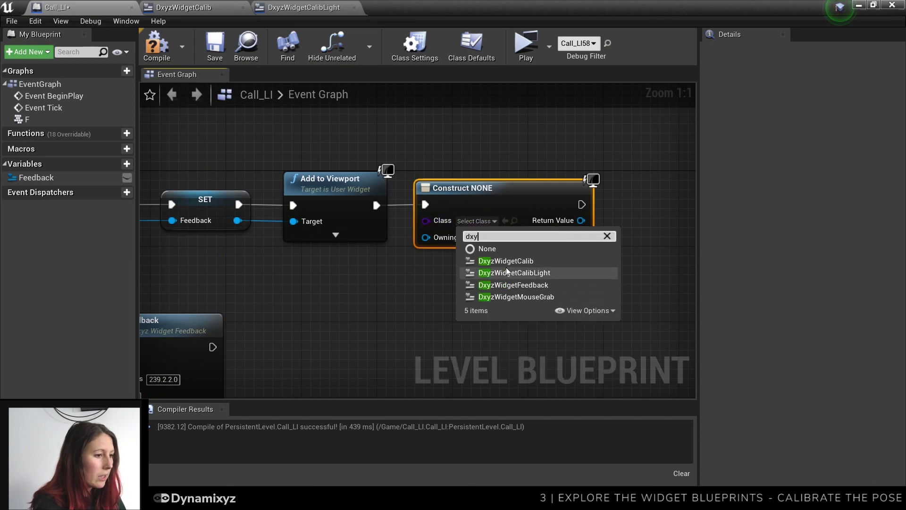
pyautogui.click(506, 261)
# Promote the created widget to a variable named Calib.
pyautogui.moveTo(514, 260); pyautogui.dragTo(348, 261, button='right')
pyautogui.moveTo(412, 221); pyautogui.dragTo(446, 211)
pyautogui.write('promot')
pyautogui.press('Return')
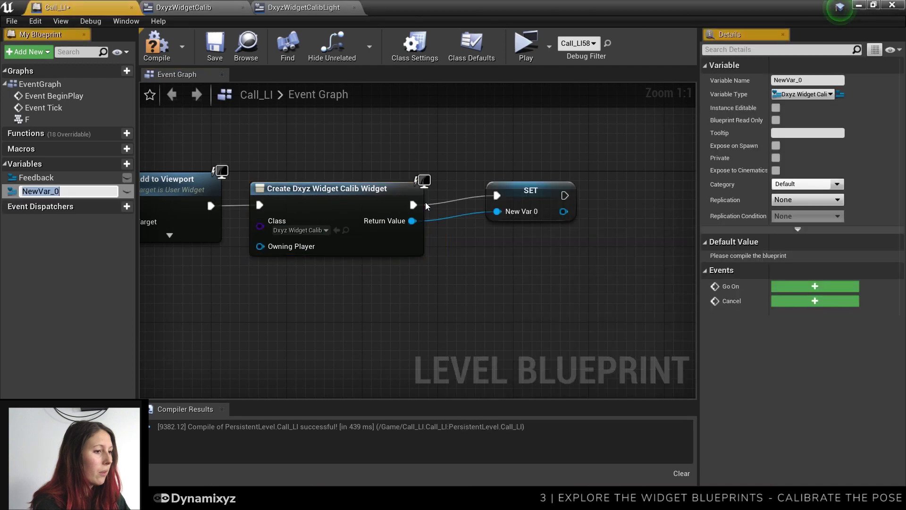
pyautogui.click(825, 83)
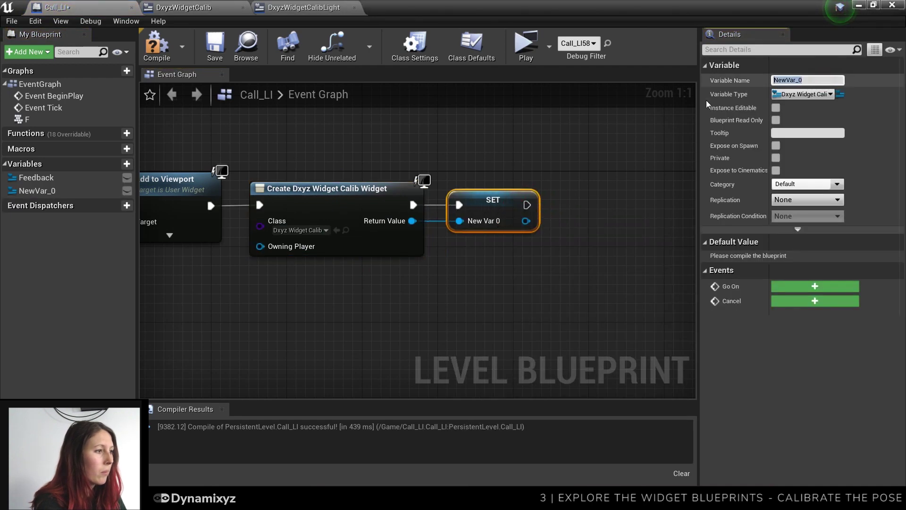
pyautogui.write('Calib')
pyautogui.press('Return')
# Add Calib to the viewport and save the level blueprint.
pyautogui.click(526, 263)
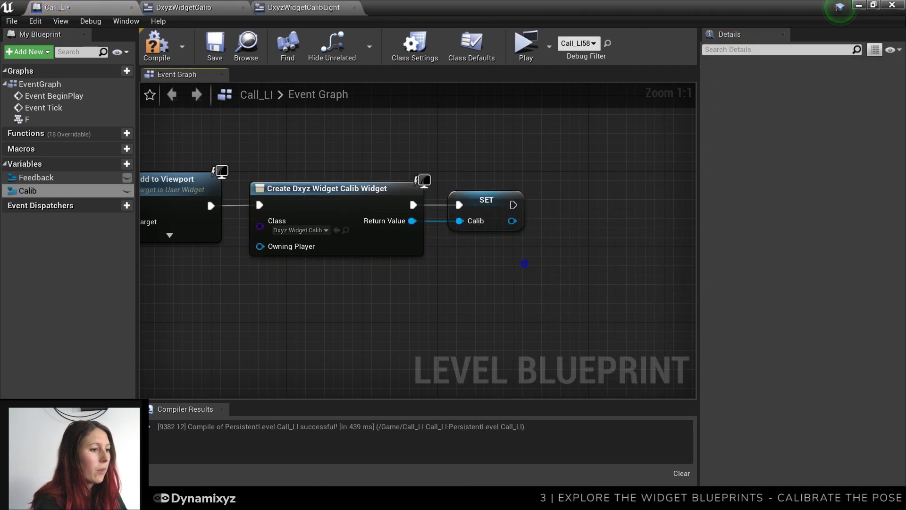
pyautogui.moveTo(526, 263); pyautogui.dragTo(415, 274, button='right')
pyautogui.moveTo(360, 231); pyautogui.dragTo(392, 219)
pyautogui.write('add to v')
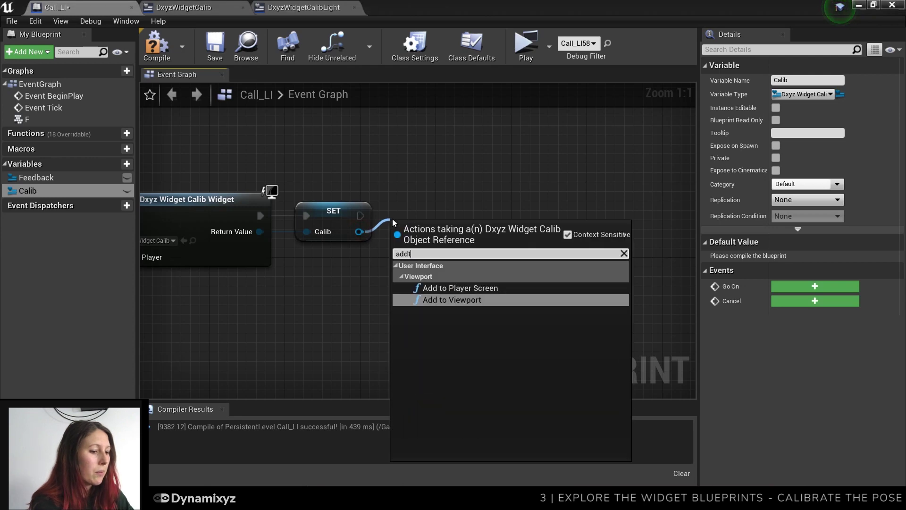
pyautogui.press('Return')
pyautogui.moveTo(484, 228); pyautogui.dragTo(504, 191)
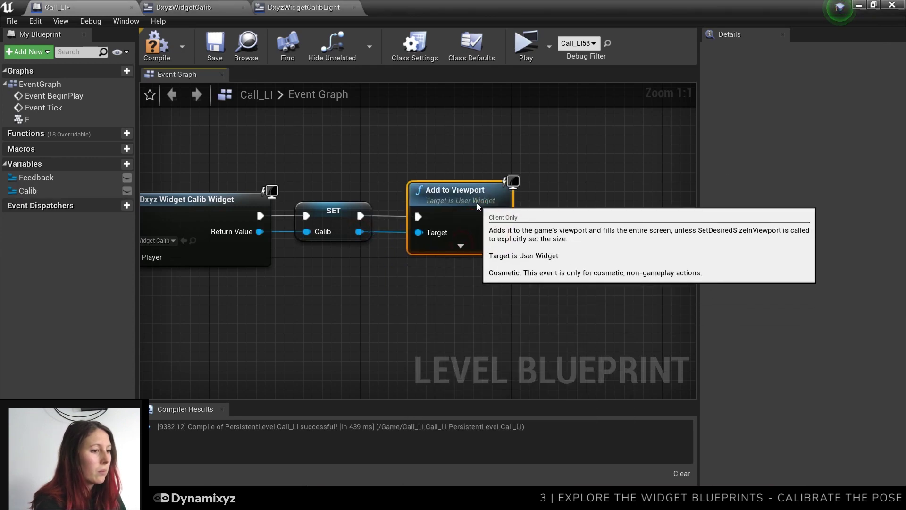
pyautogui.click(223, 47)
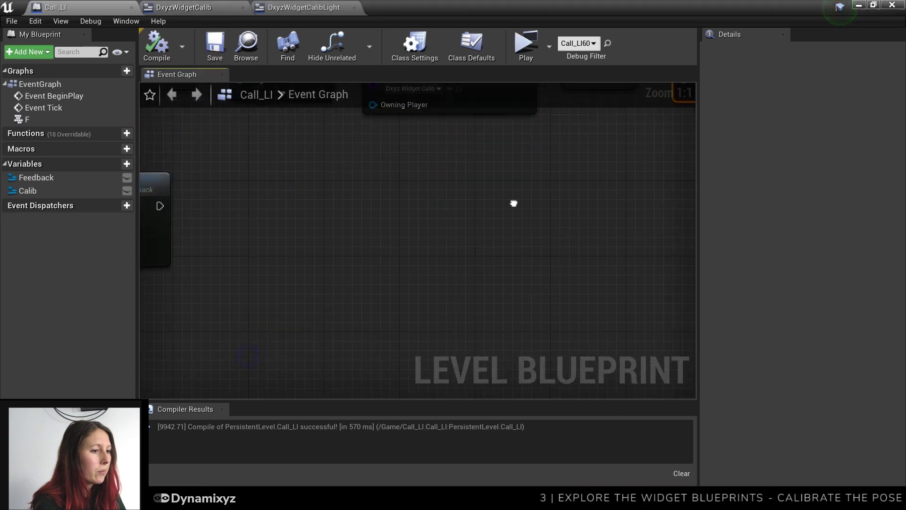
pyautogui.scroll(-1, 397, 187)
pyautogui.moveTo(513, 203); pyautogui.dragTo(626, 212, button='right')
# Add a C key input event to the level blueprint.
pyautogui.rightClick(328, 258)
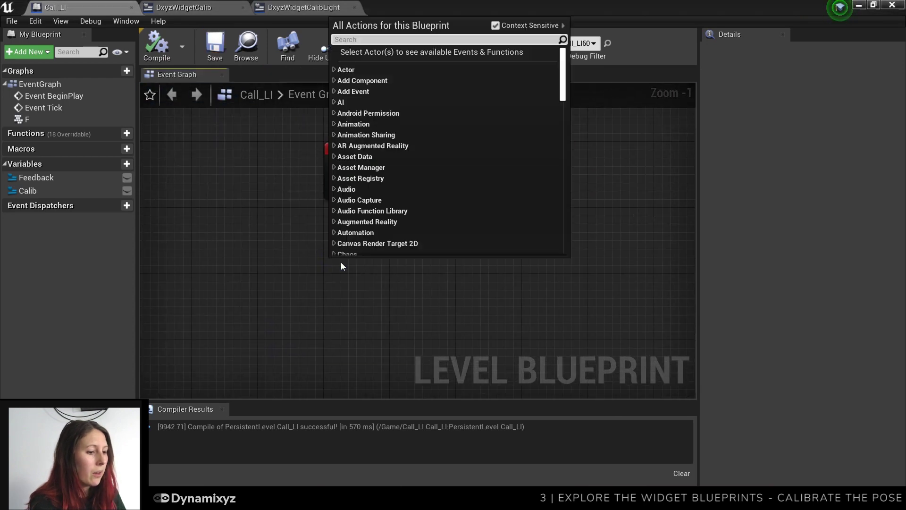
pyautogui.write('input c keyb')
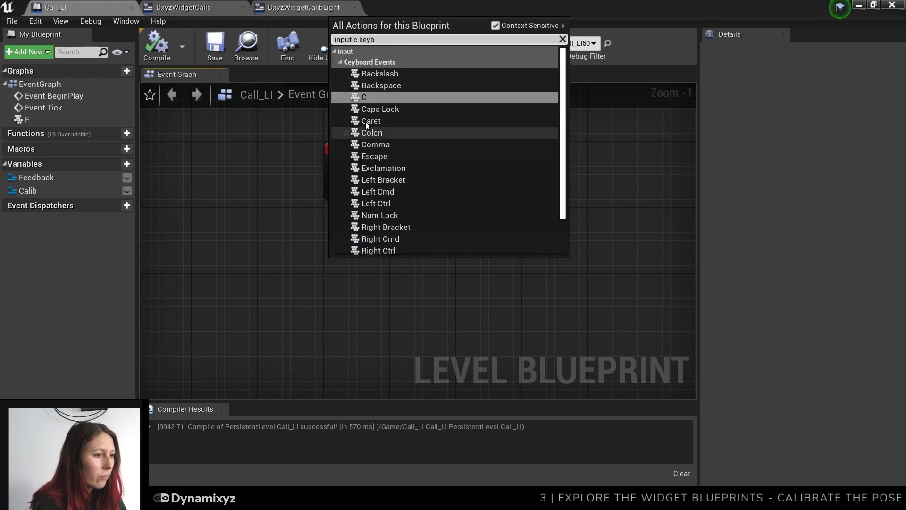
pyautogui.press('Return')
pyautogui.click(183, 76)
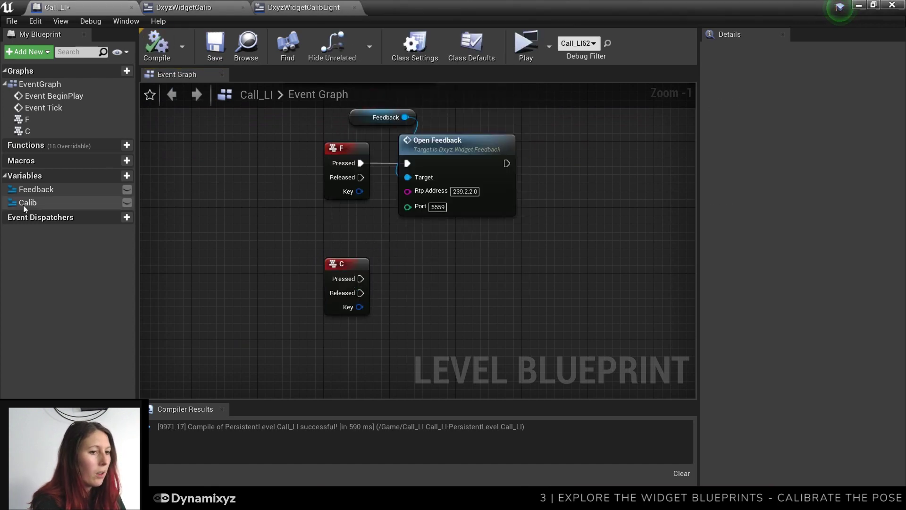
# Wire C Pressed to Show Widget on a Calib getter, then compile and save.
pyautogui.moveTo(23, 203); pyautogui.dragTo(348, 232)
pyautogui.click(372, 246)
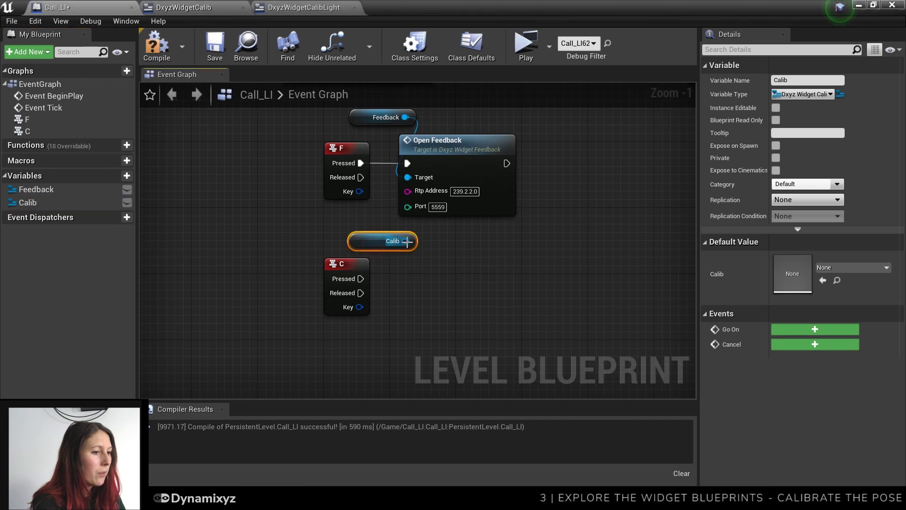
pyautogui.moveTo(405, 241); pyautogui.dragTo(400, 271)
pyautogui.write('show')
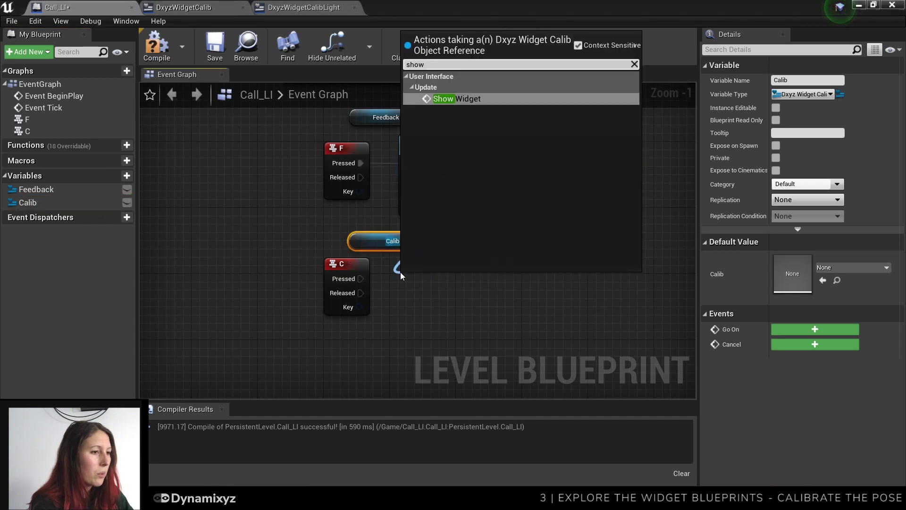
pyautogui.press('Return')
pyautogui.moveTo(361, 278); pyautogui.dragTo(399, 279)
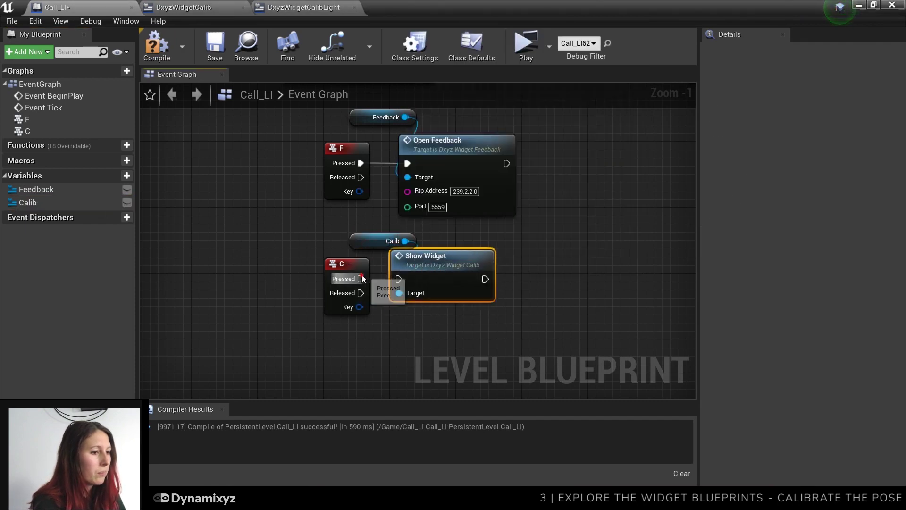
pyautogui.click(163, 44)
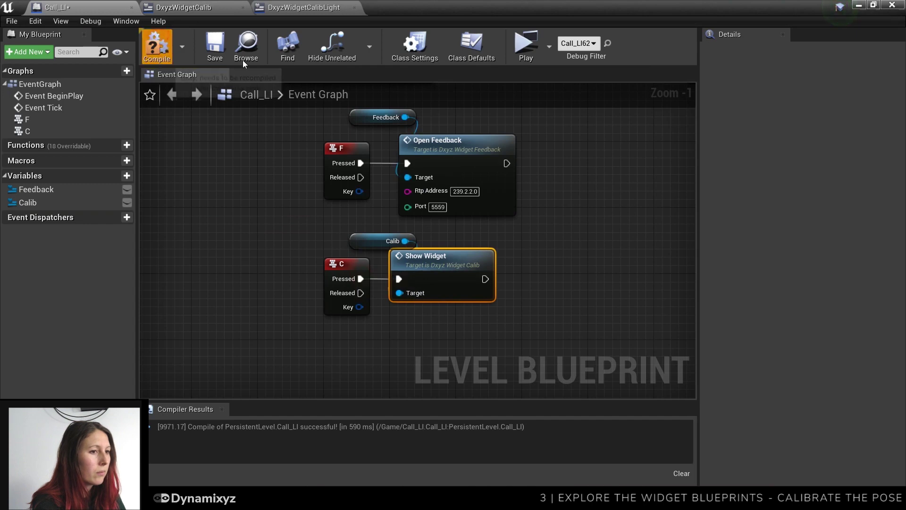
pyautogui.click(219, 51)
# Play the level maximized, show the calibration settings with C, and save them.
pyautogui.click(859, 6)
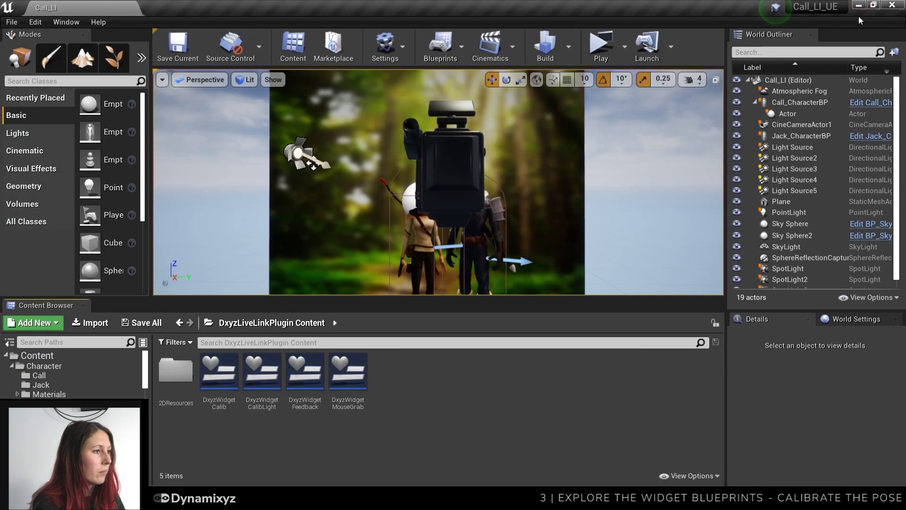
pyautogui.click(600, 45)
pyautogui.click(722, 70)
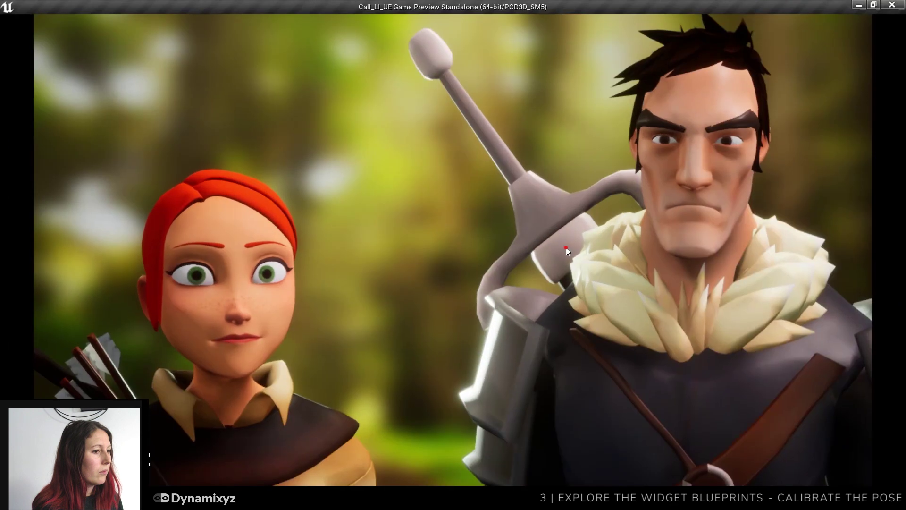
pyautogui.press('c')
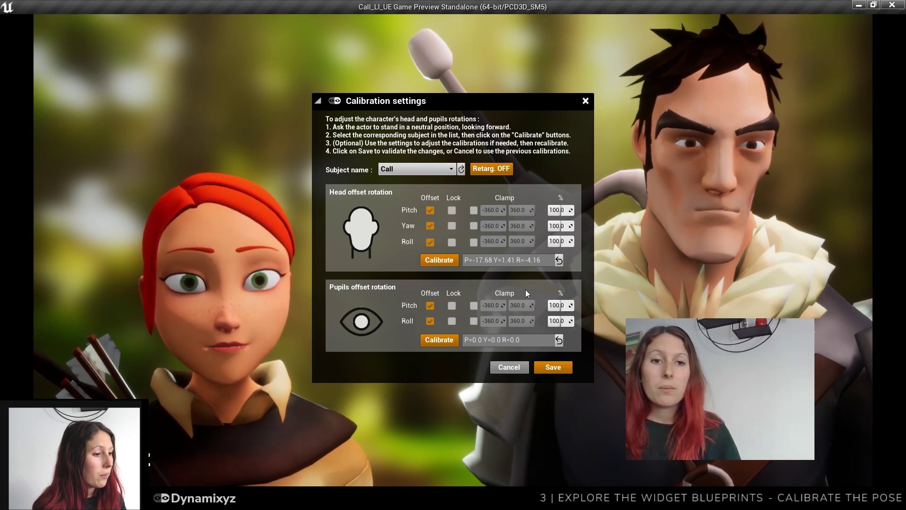
pyautogui.click(542, 369)
# Reopen the calibration settings, collapse them to a bar, and move it bottom-left.
pyautogui.press('c')
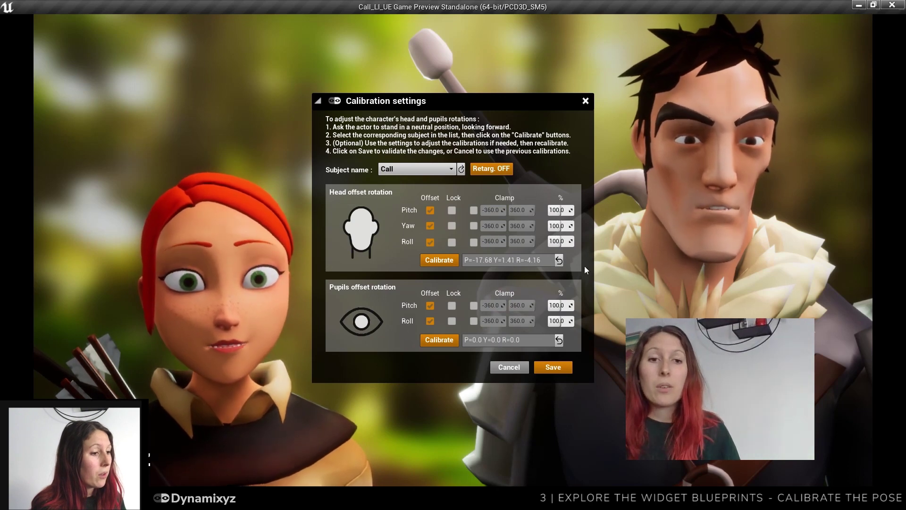
pyautogui.click(319, 104)
pyautogui.moveTo(393, 102); pyautogui.dragTo(268, 461)
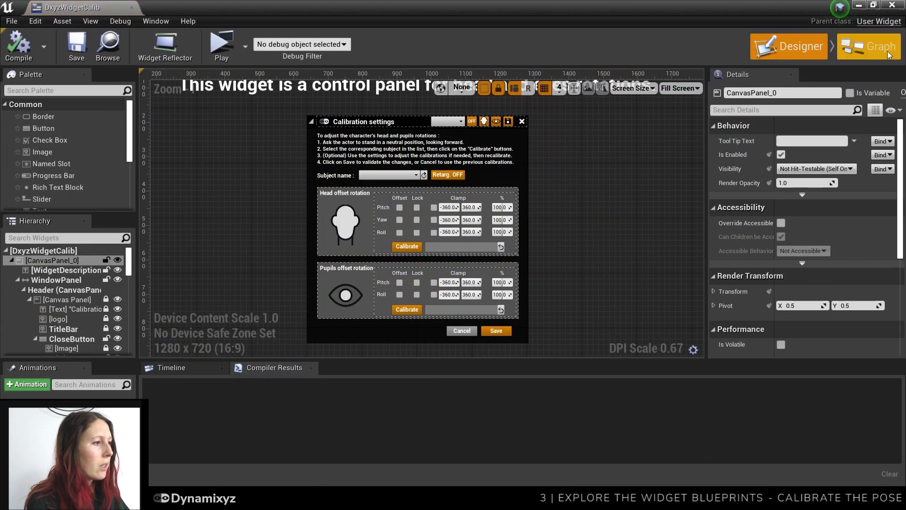
# In DxyzWidgetCalib's graph, open ApplyHeadCalib, ApplyEyesCalib and ApplyHeadOffset under To Live Link.
pyautogui.click(873, 46)
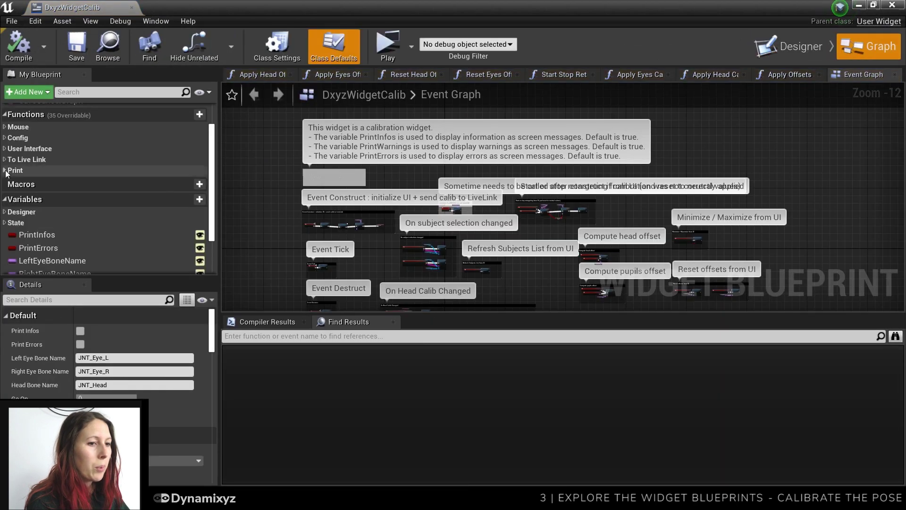
pyautogui.click(55, 160)
pyautogui.doubleClick(56, 172)
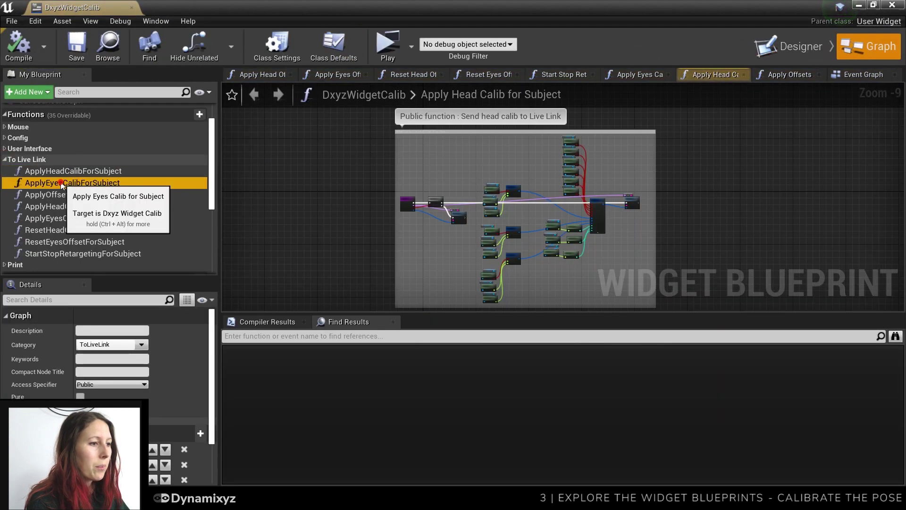
pyautogui.doubleClick(61, 183)
pyautogui.doubleClick(63, 206)
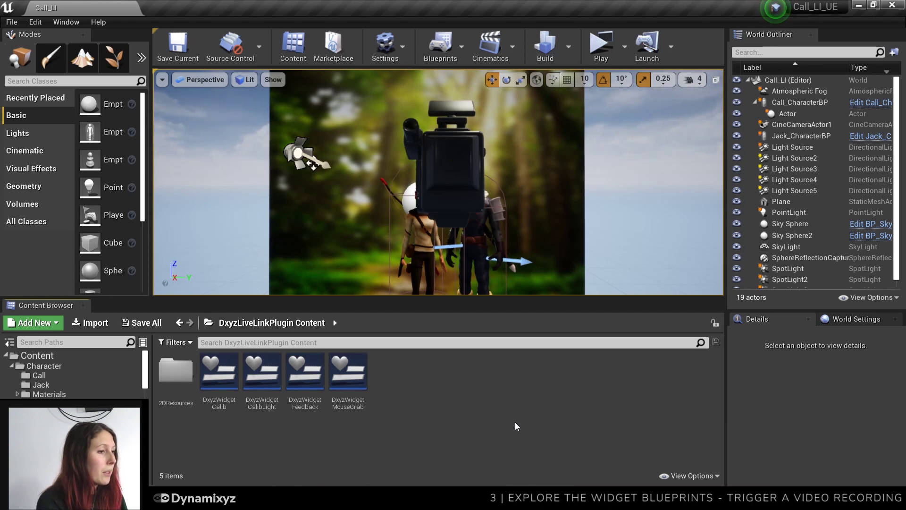
pyautogui.hotkey('alt', 'Tab')
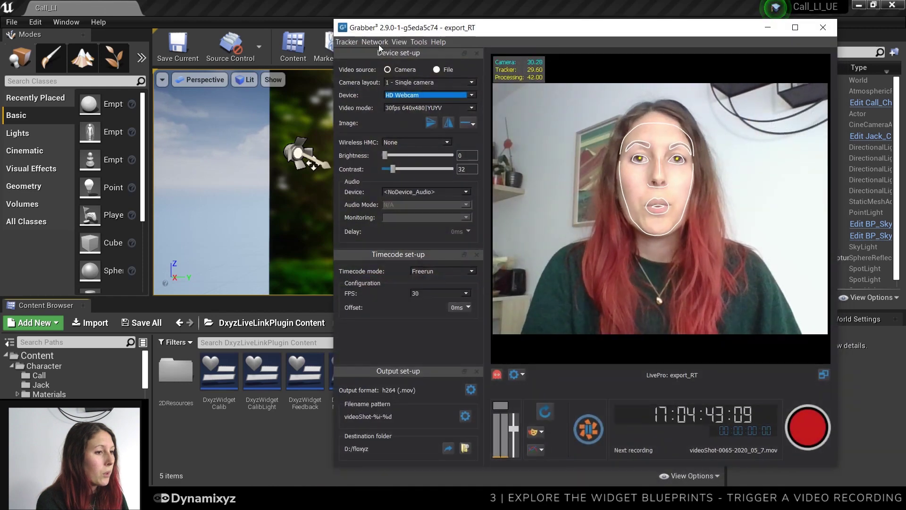
pyautogui.click(374, 42)
pyautogui.click(394, 53)
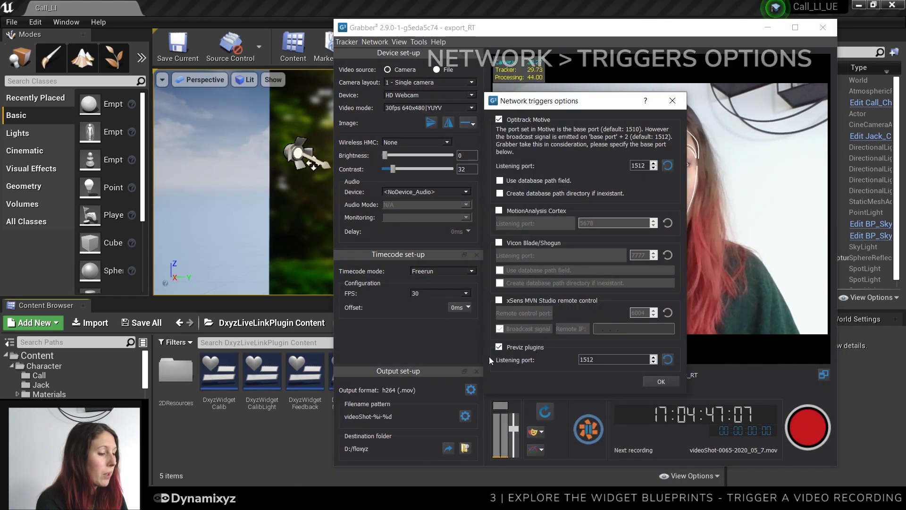
pyautogui.moveTo(627, 363); pyautogui.dragTo(577, 361)
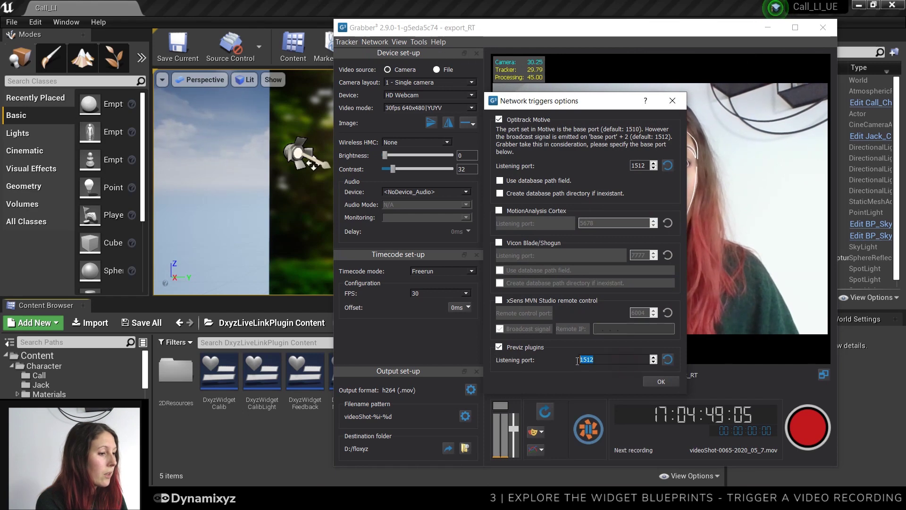
pyautogui.click(660, 382)
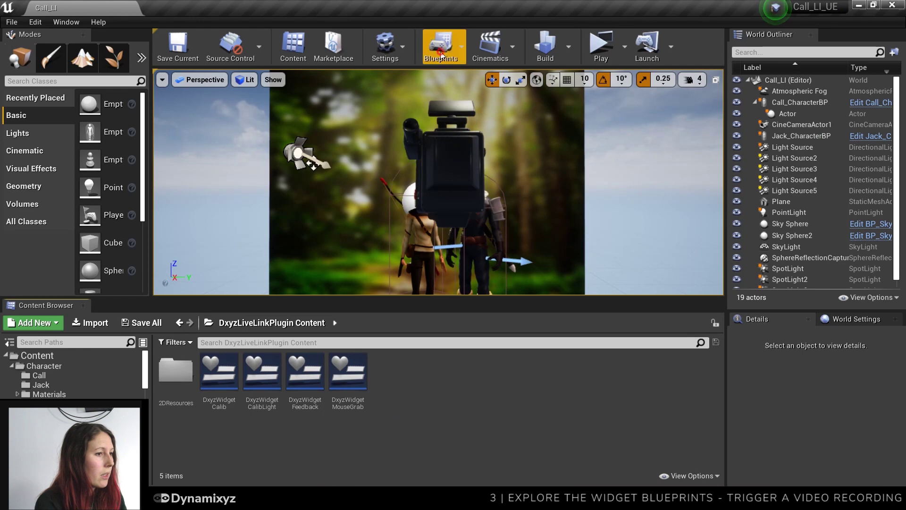
# After Add to Viewport, construct a DxyzGrabberRemoteTrigger object with Outer set to Call_LI.
pyautogui.click(441, 53)
pyautogui.click(527, 150)
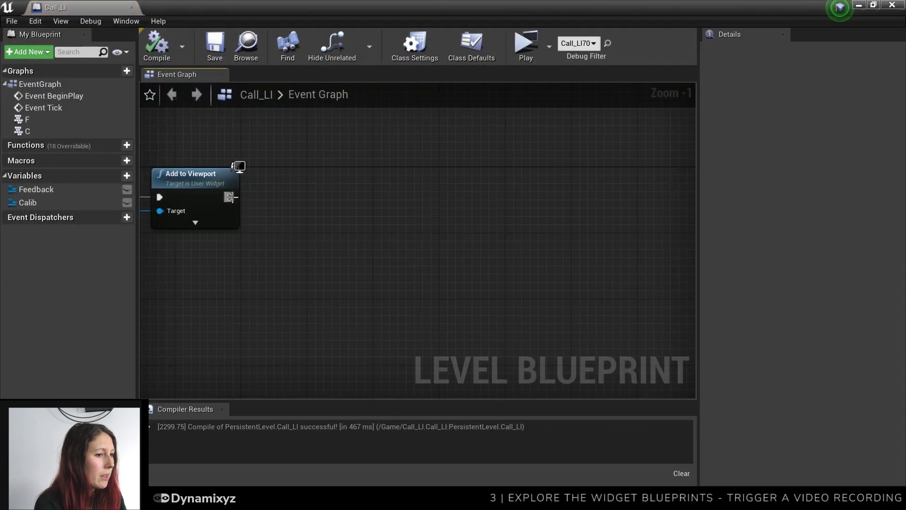
pyautogui.moveTo(229, 196); pyautogui.dragTo(273, 195)
pyautogui.write('const')
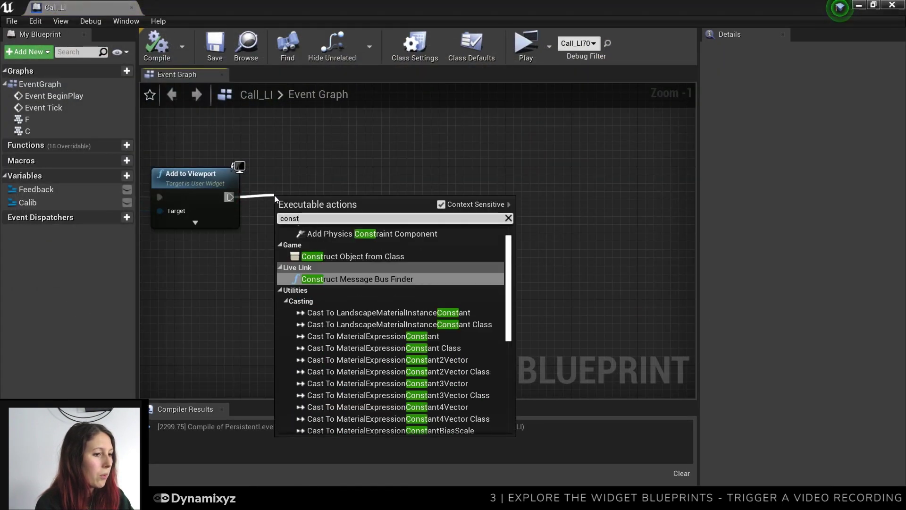
pyautogui.write('r')
pyautogui.click(352, 256)
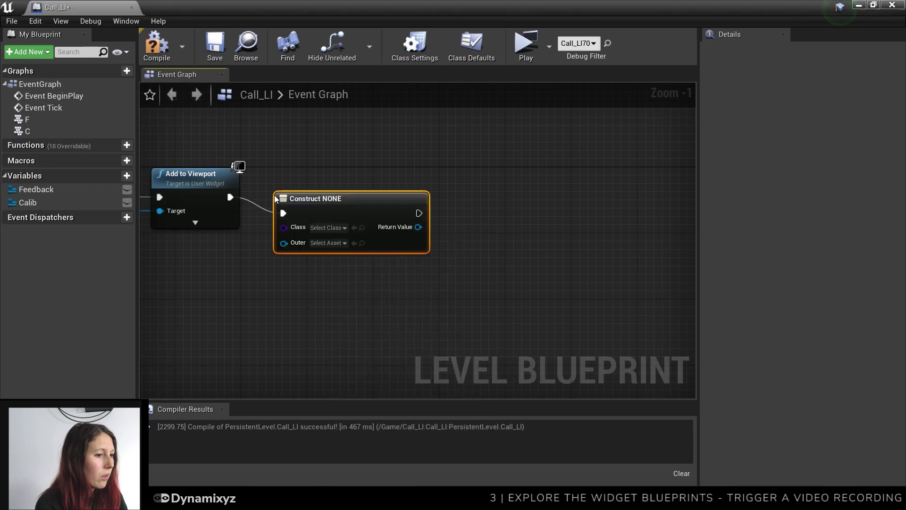
pyautogui.moveTo(339, 203); pyautogui.dragTo(338, 187)
pyautogui.click(330, 214)
pyautogui.write('dx')
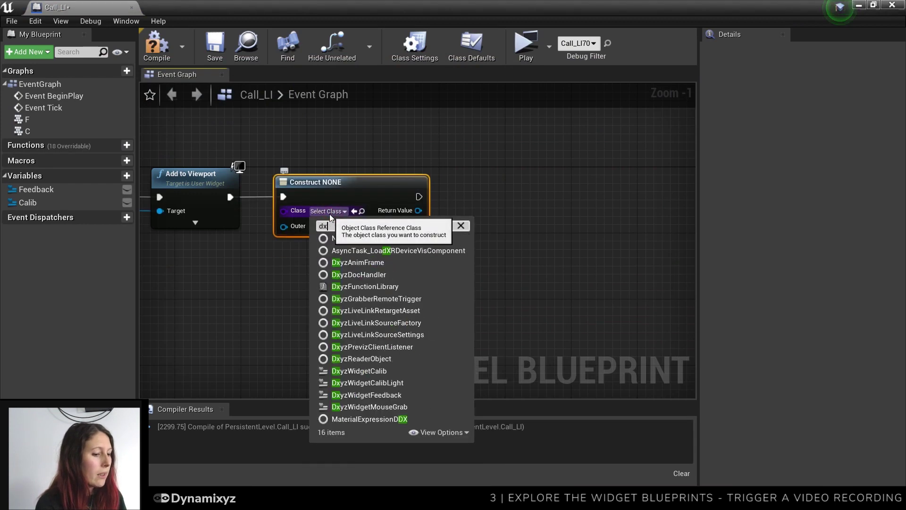
pyautogui.write('yz')
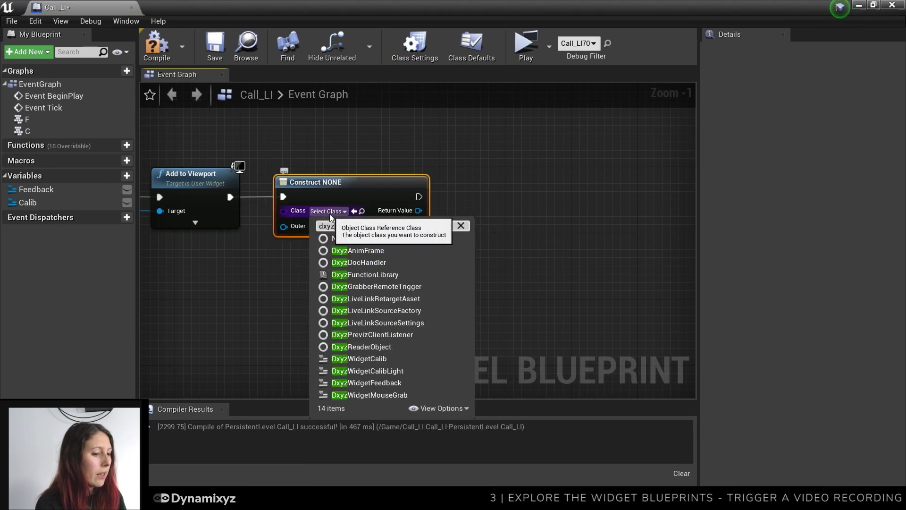
pyautogui.click(402, 287)
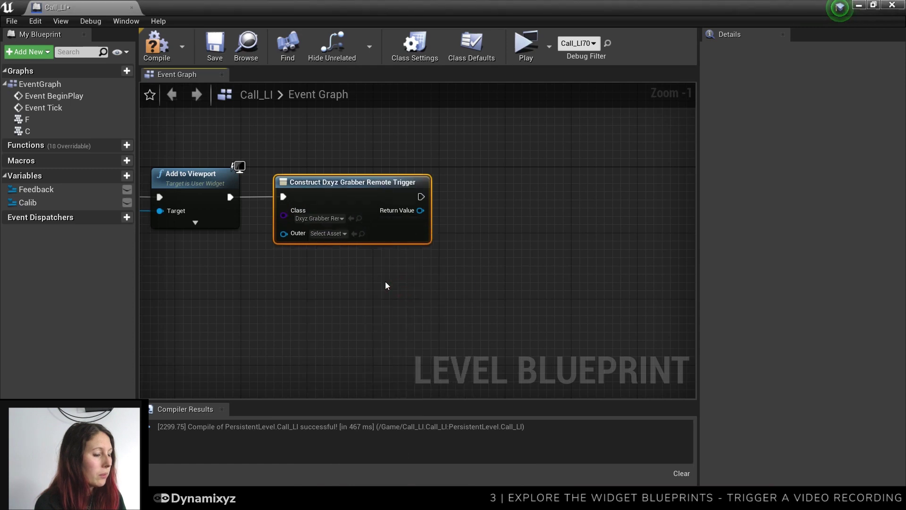
pyautogui.click(329, 233)
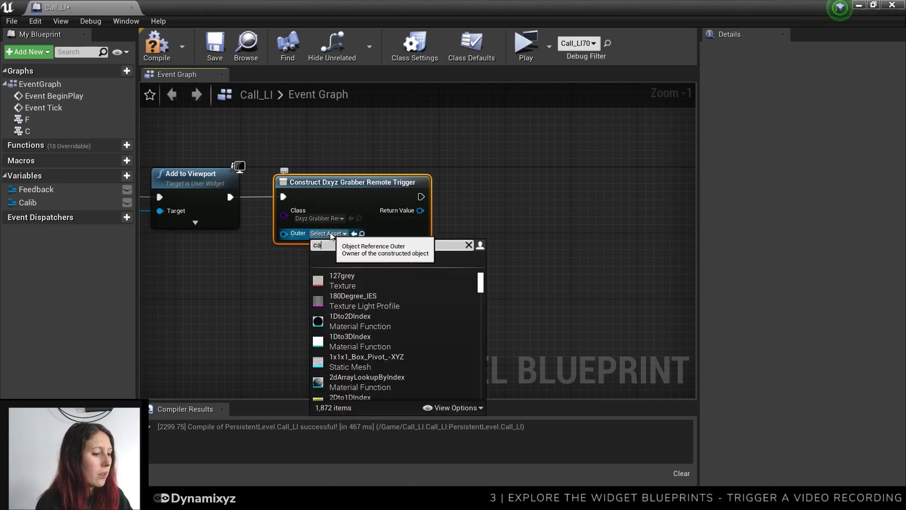
pyautogui.write('call_li')
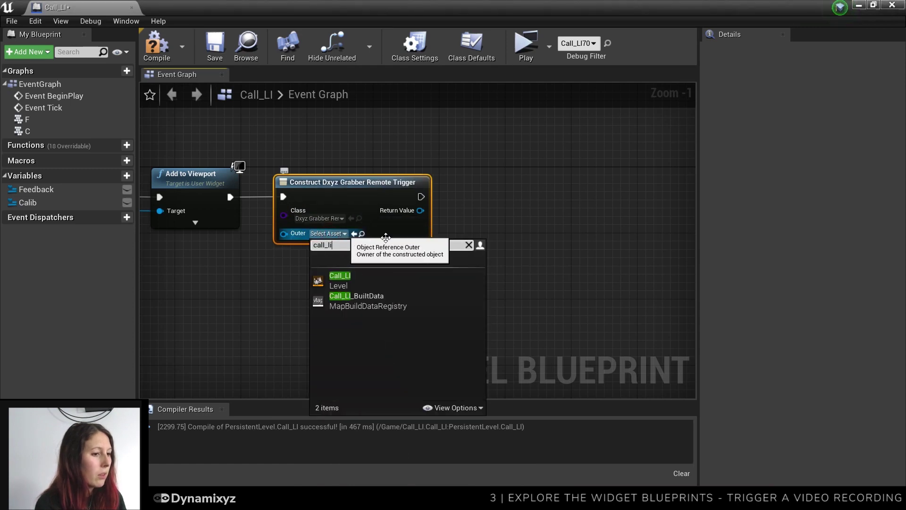
pyautogui.click(364, 282)
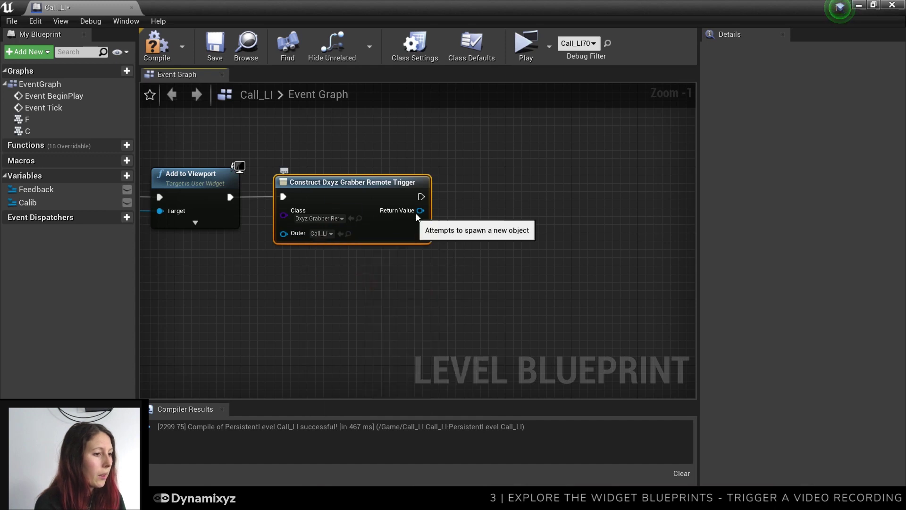
# Promote the constructed object to a variable named Remote and save the blueprint.
pyautogui.moveTo(419, 210); pyautogui.dragTo(452, 196)
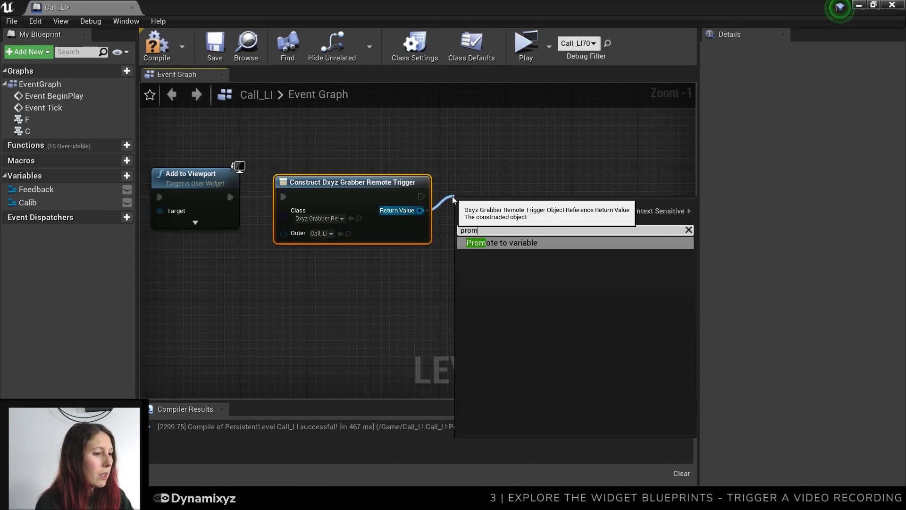
pyautogui.press('Escape')
pyautogui.click(486, 195)
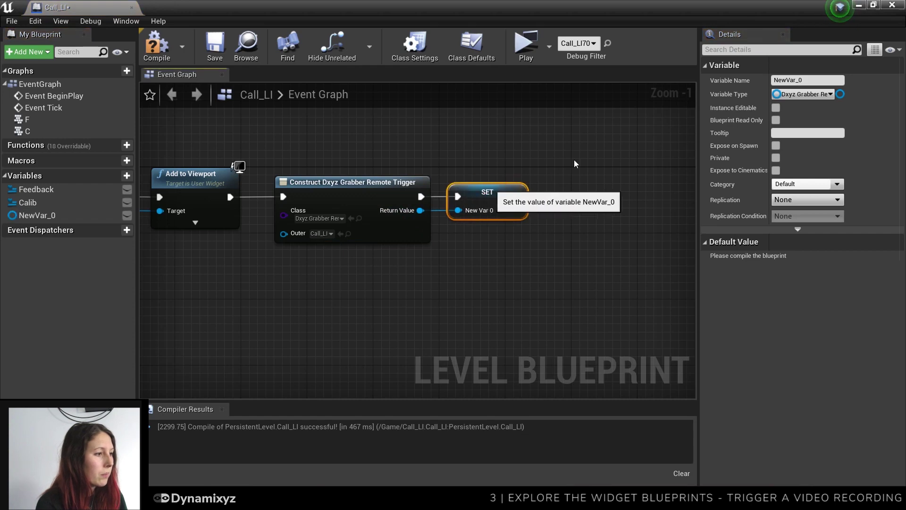
pyautogui.click(812, 82)
pyautogui.write('R')
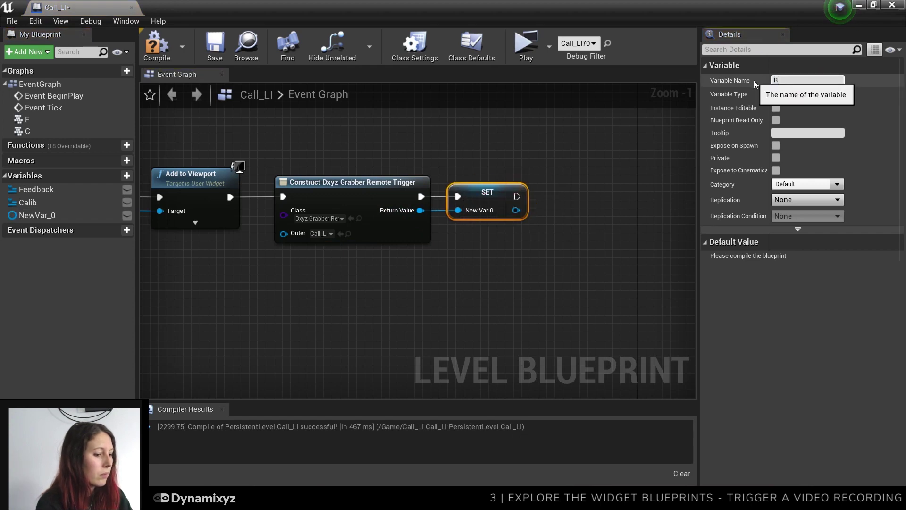
pyautogui.write('emote')
pyautogui.press('Return')
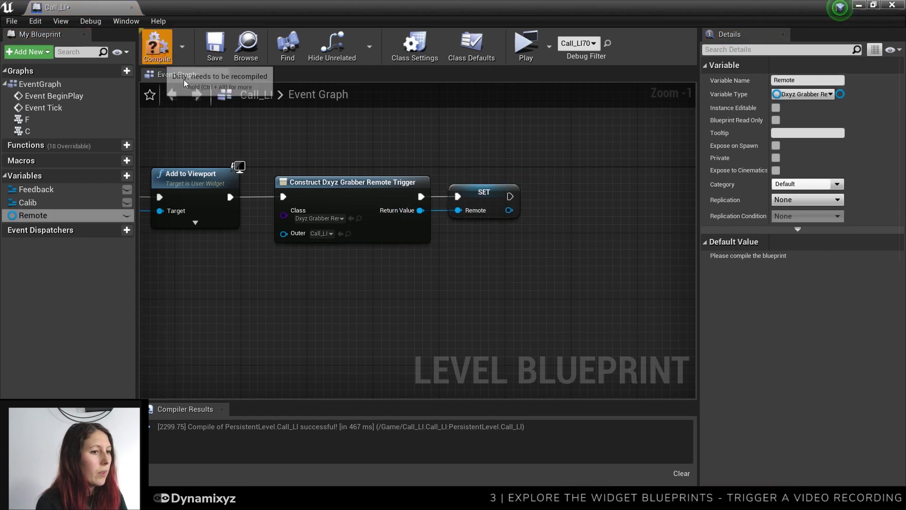
pyautogui.click(218, 51)
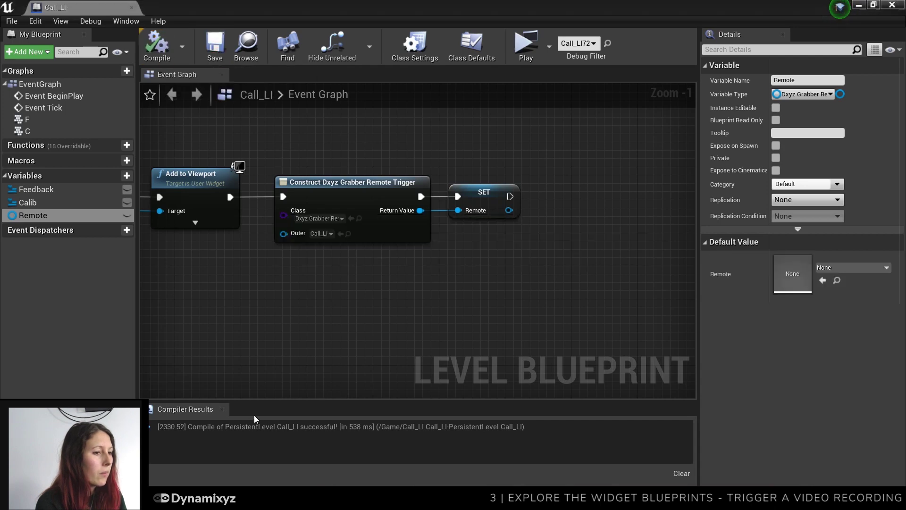
pyautogui.scroll(-4, 423, 259)
# Add R and S key input events to the level blueprint.
pyautogui.moveTo(420, 254); pyautogui.dragTo(398, 194, button='right')
pyautogui.scroll(3, 542, 153)
pyautogui.rightClick(305, 220)
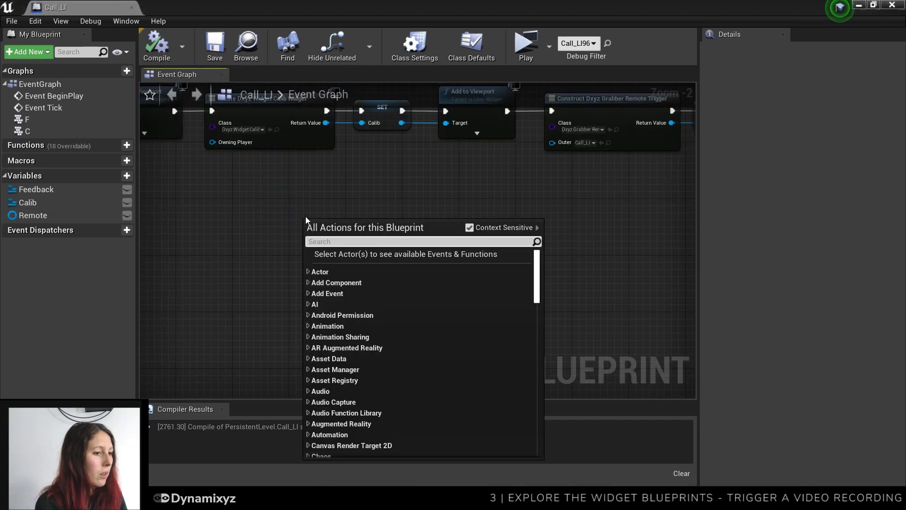
pyautogui.write('input r keyb')
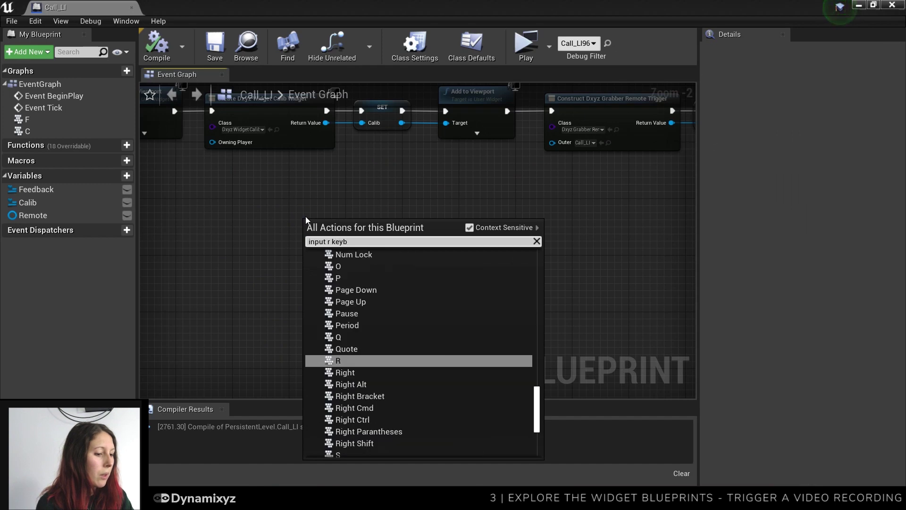
pyautogui.press('Return')
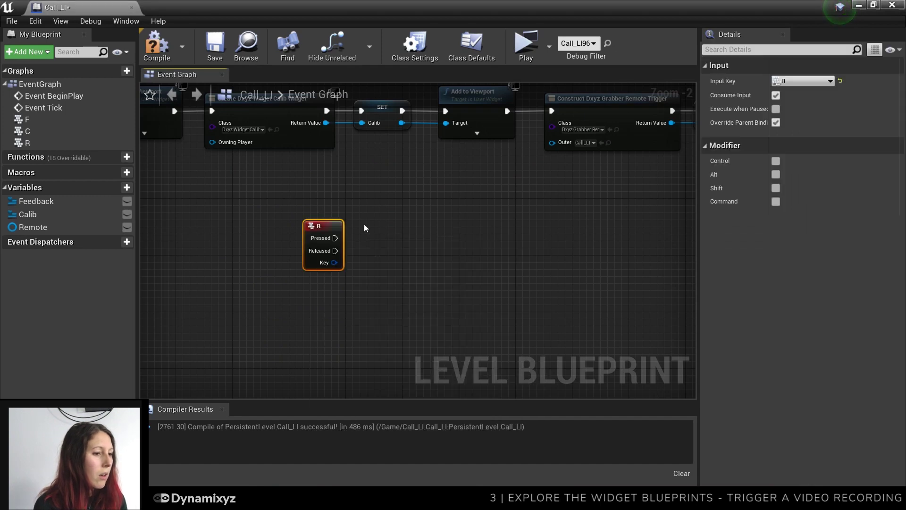
pyautogui.rightClick(455, 233)
pyautogui.write('input s key')
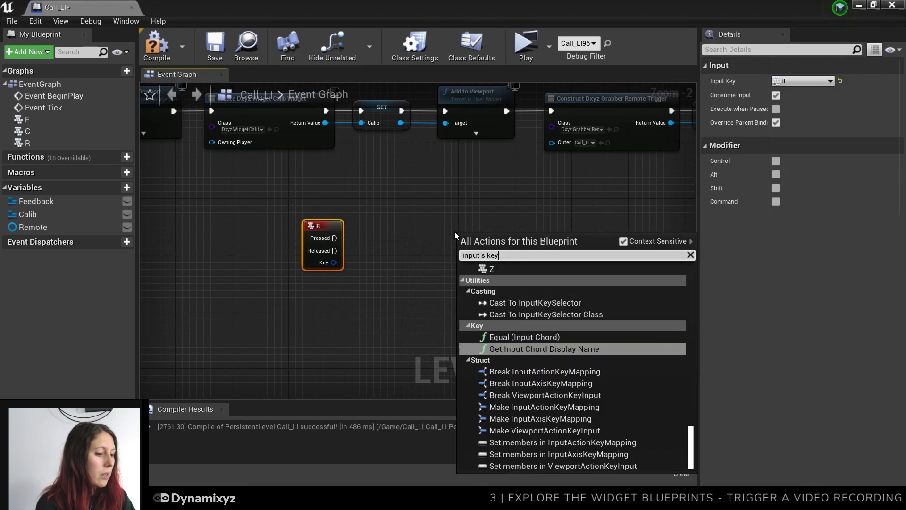
pyautogui.press('Return')
pyautogui.moveTo(488, 230); pyautogui.dragTo(545, 230)
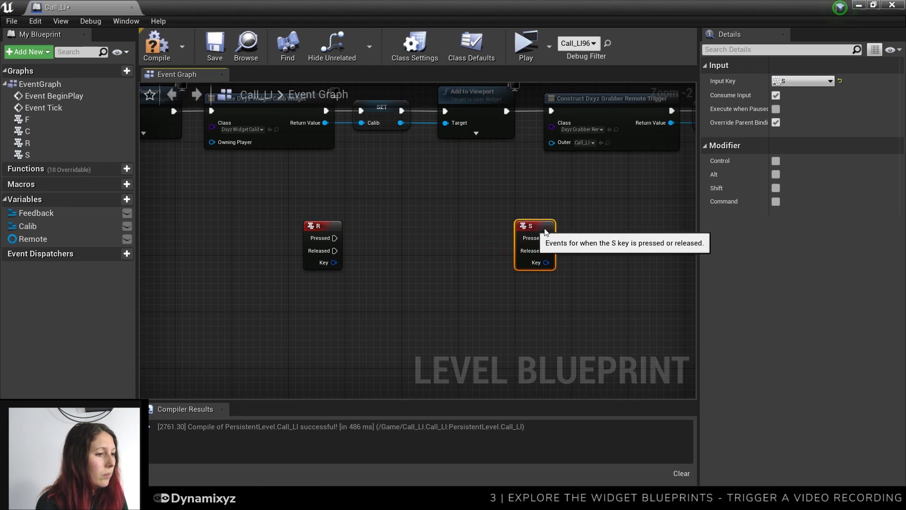
# From a Remote getter, add Send Start to Grabber and Send Stop to Grabber nodes.
pyautogui.moveTo(33, 238); pyautogui.dragTo(356, 216)
pyautogui.click(343, 197)
pyautogui.write('send start')
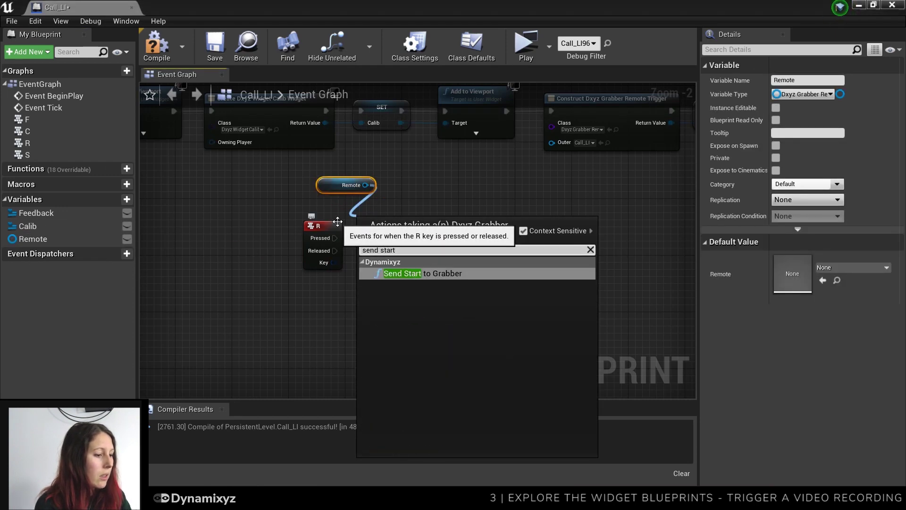
pyautogui.press('Return')
pyautogui.moveTo(365, 185); pyautogui.dragTo(616, 232)
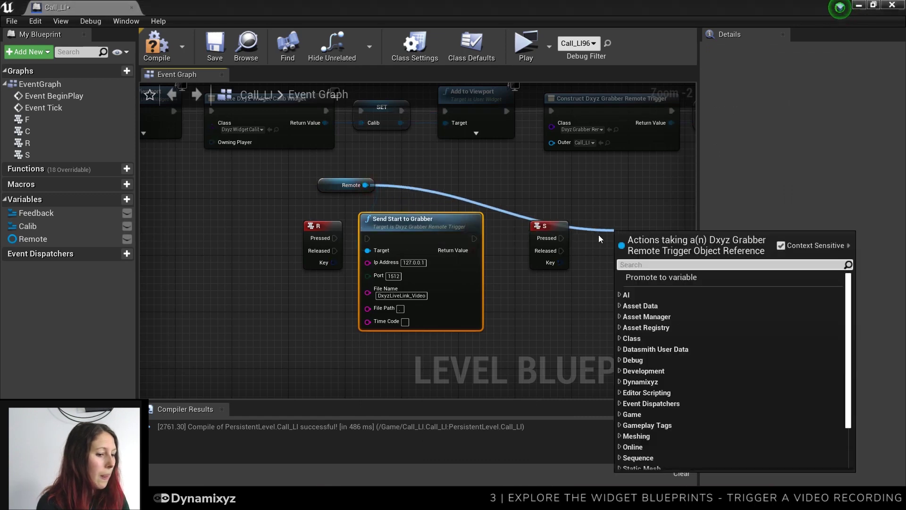
pyautogui.write('send sto')
pyautogui.press('Return')
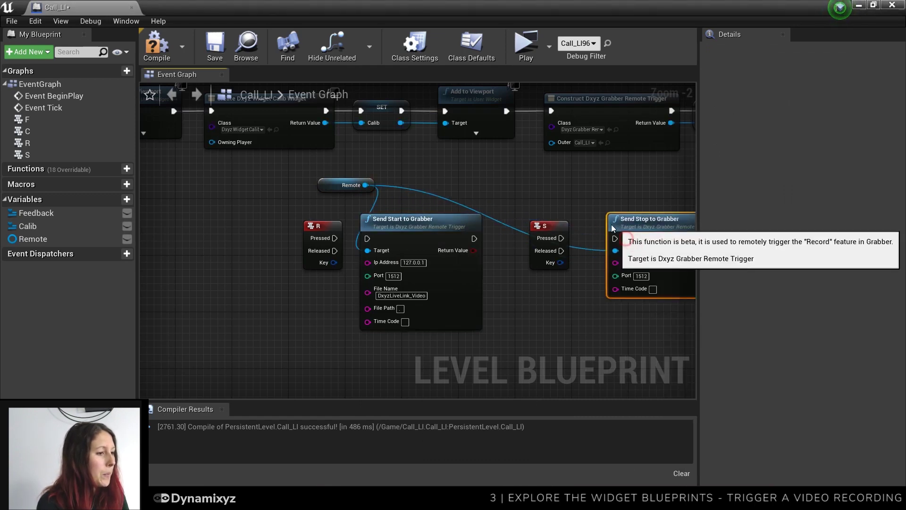
pyautogui.moveTo(618, 233)
pyautogui.mouseDown()
pyautogui.moveTo(596, 218)
pyautogui.moveTo(593, 240)
pyautogui.moveTo(603, 239)
pyautogui.mouseUp()
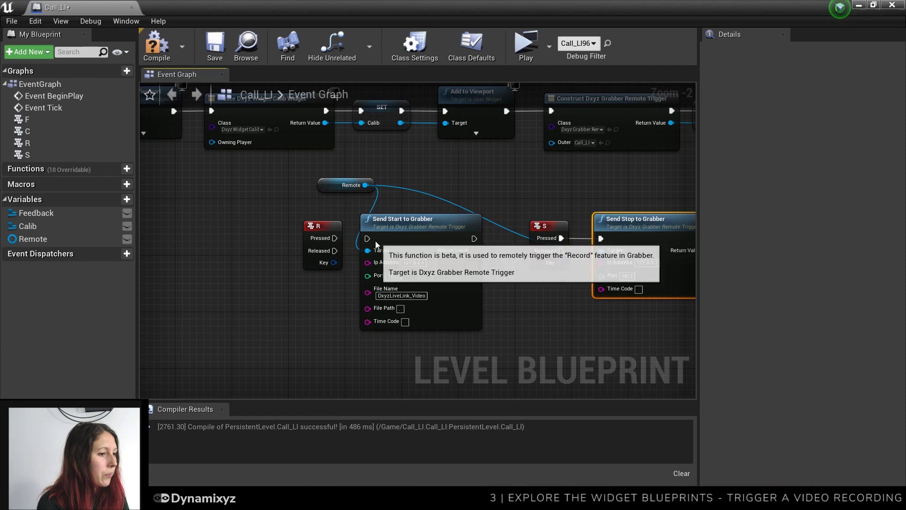
# Wire S Pressed to Send Stop and R Pressed to Send Start, then compile.
pyautogui.moveTo(366, 238); pyautogui.dragTo(335, 239)
pyautogui.scroll(2, 441, 259)
pyautogui.moveTo(451, 256); pyautogui.dragTo(323, 249, button='right')
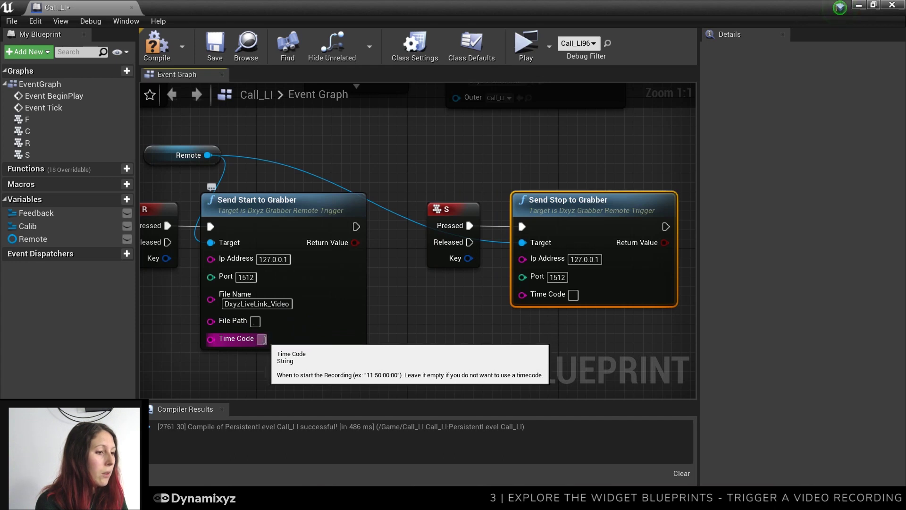
pyautogui.click(151, 51)
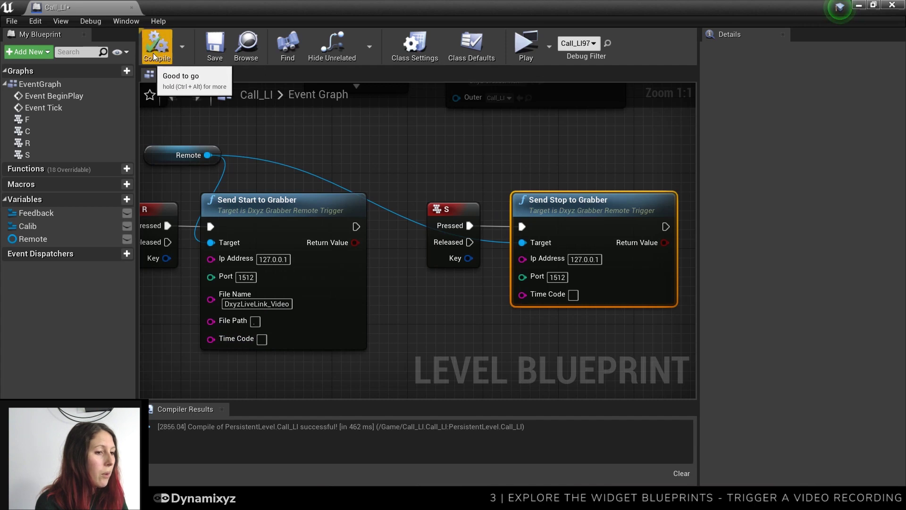
# Save, play standalone so Grabber records DxyzLiveLink_Video.mov, then close the preview.
pyautogui.click(224, 54)
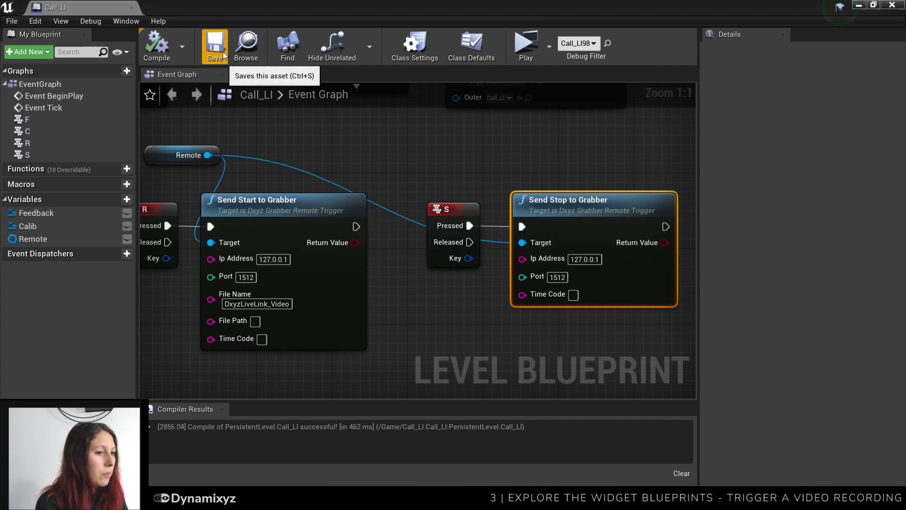
pyautogui.click(451, 180)
pyautogui.click(525, 43)
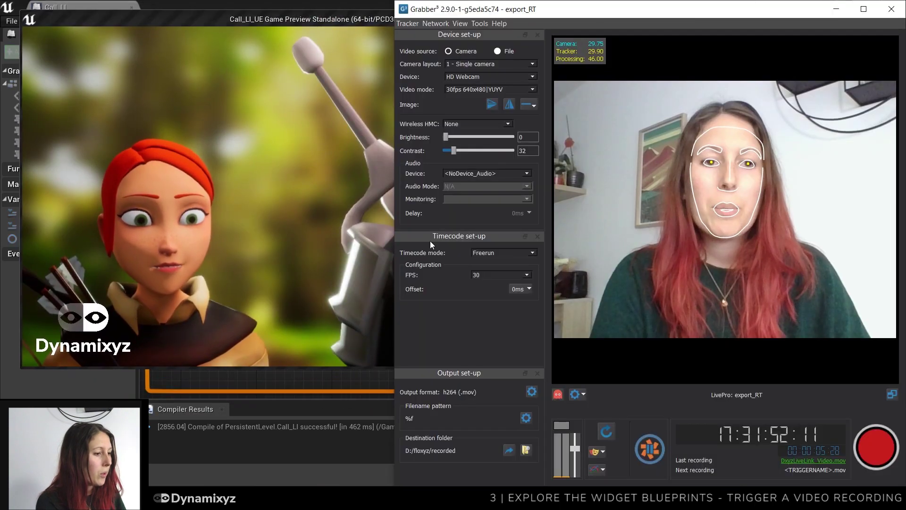
pyautogui.click(289, 20)
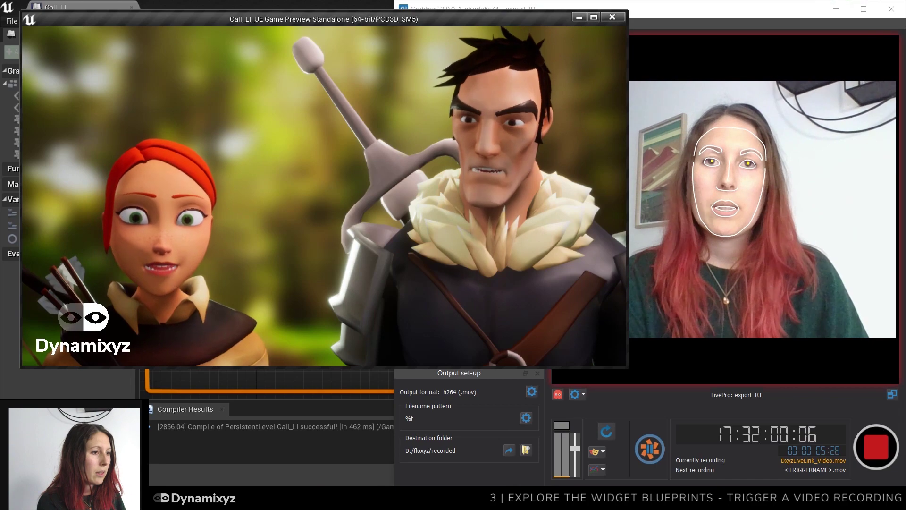
pyautogui.press('Escape')
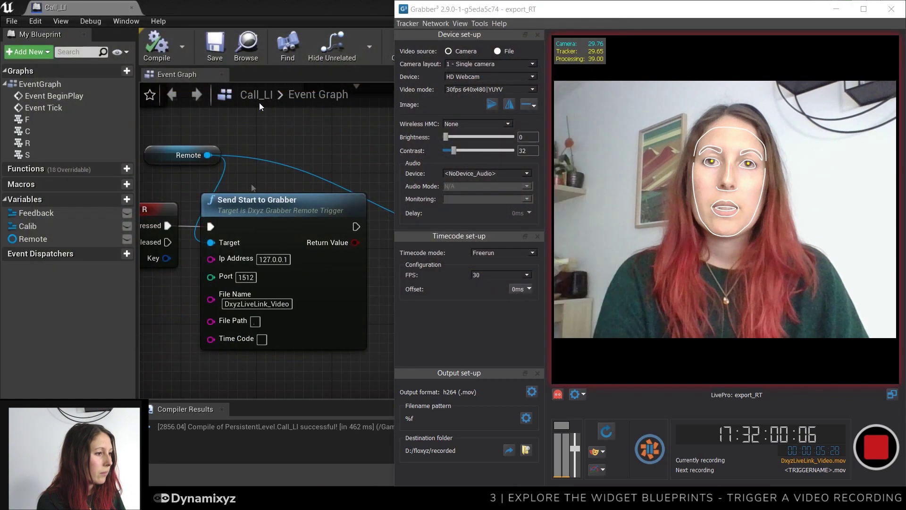
# Open Grabber's recordings folder and play the recorded DxyzLiveLink_Video.mov.
pyautogui.click(508, 450)
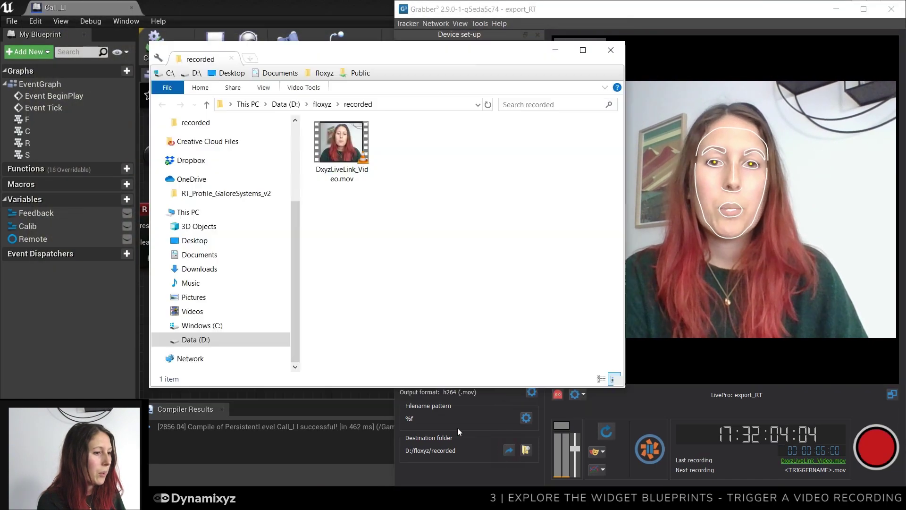
pyautogui.doubleClick(342, 148)
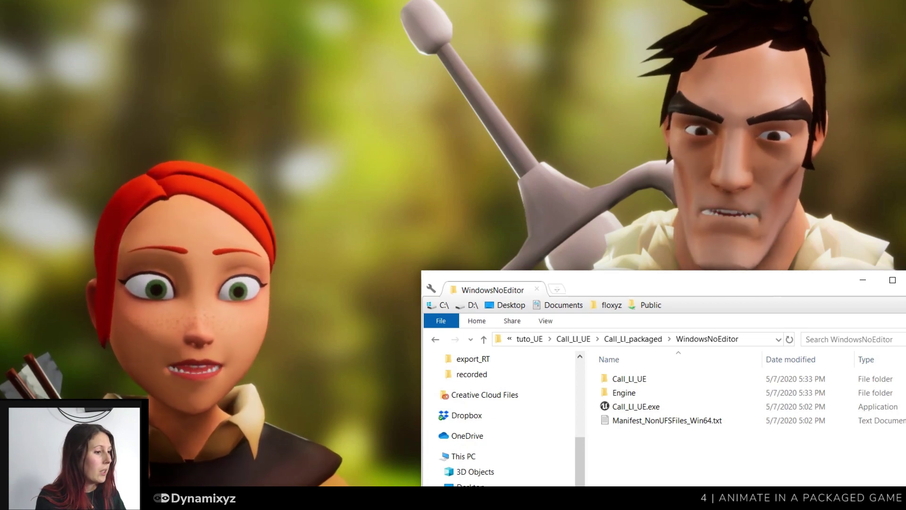
# Navigate into the Call_LI_UE\Content\DxyzSaved folder.
pyautogui.doubleClick(630, 378)
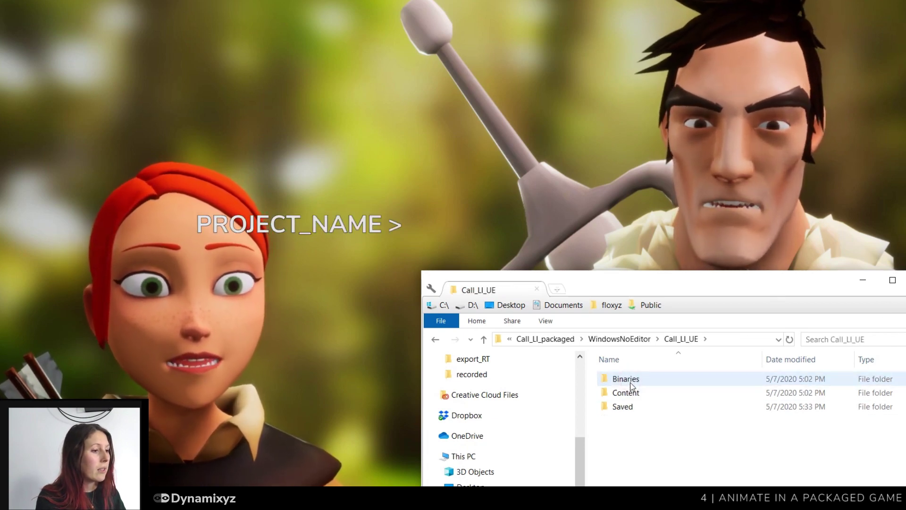
pyautogui.click(627, 393)
pyautogui.doubleClick(626, 392)
pyautogui.doubleClick(628, 378)
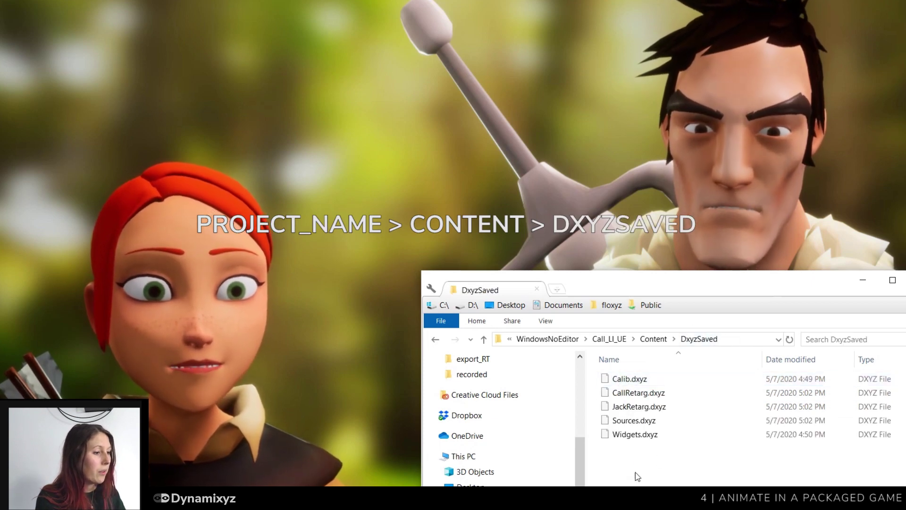
# Open Sources.dxyz with Notepad++.
pyautogui.doubleClick(629, 421)
pyautogui.rightClick(629, 422)
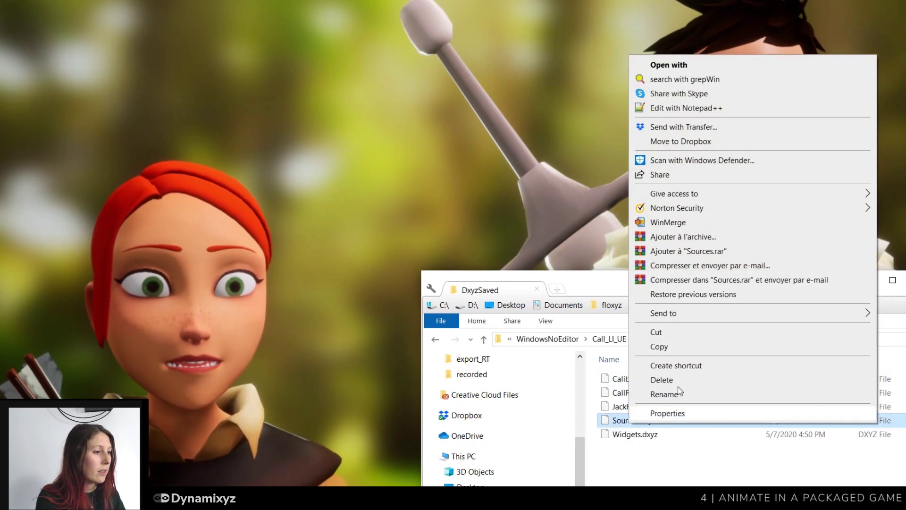
pyautogui.click(708, 108)
# Review the ip, port 5559 and subject name Call lines, alongside the Jack source on 5560.
pyautogui.click(422, 183)
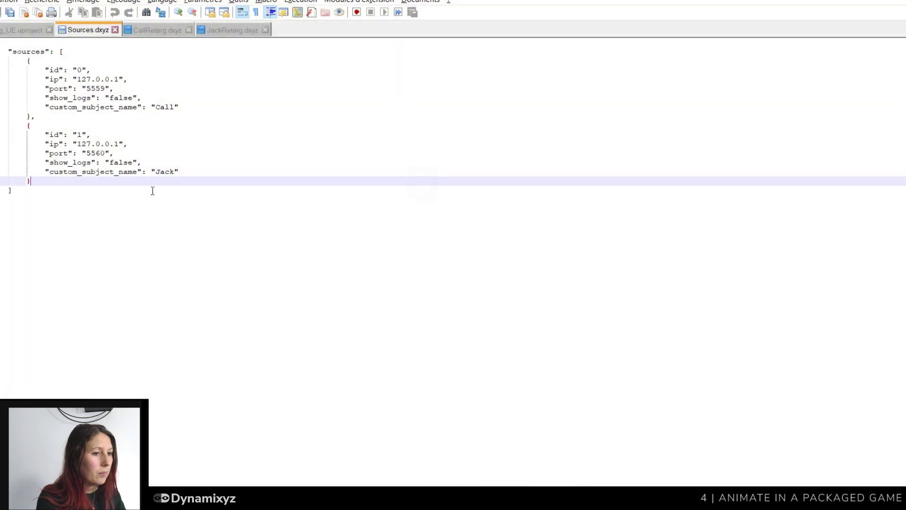
pyautogui.moveTo(48, 78); pyautogui.dragTo(172, 77)
pyautogui.click(96, 89)
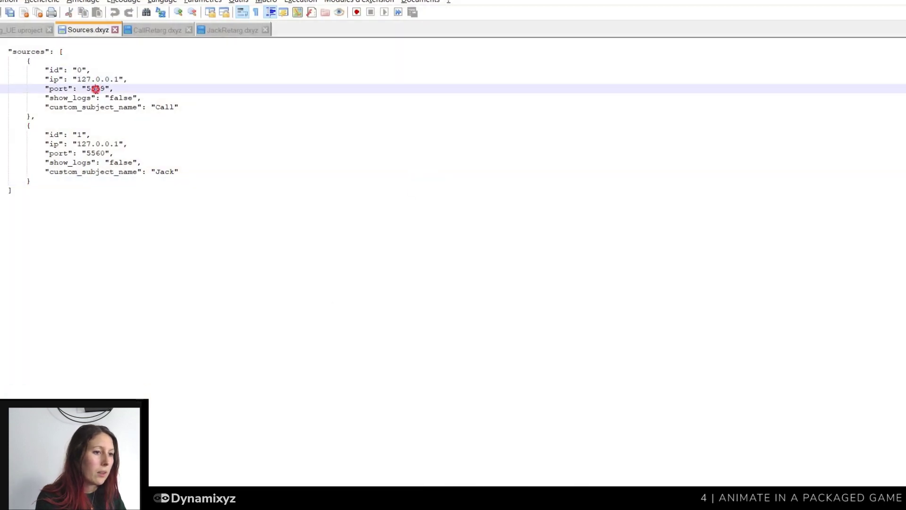
pyautogui.click(166, 108)
# Back in the DxyzSaved folder, bring up the file options for CallRetarg.dxyz.
pyautogui.click(352, 209)
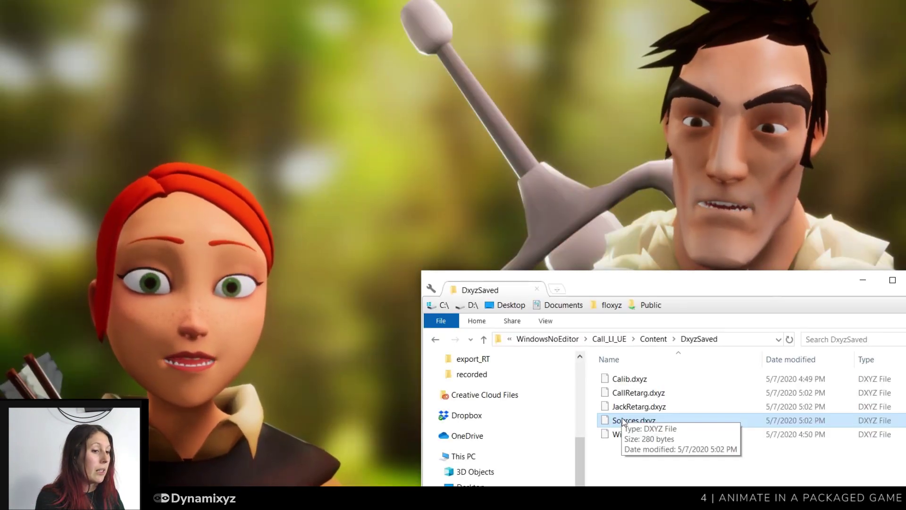
pyautogui.click(643, 394)
pyautogui.rightClick(643, 393)
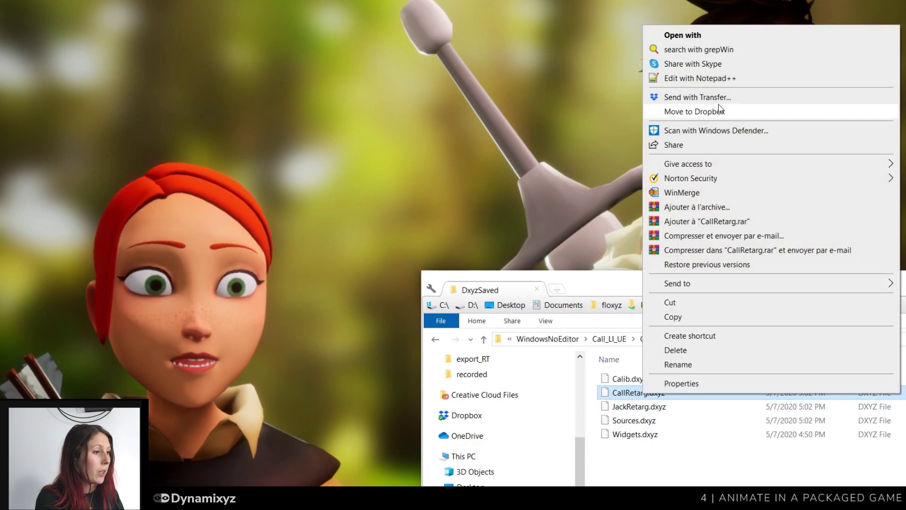
# Open CallRetarg.dxyz in Notepad++ and scroll from the JNT_Eye_L Xtrans setting through its mappings.
pyautogui.click(698, 77)
pyautogui.click(348, 202)
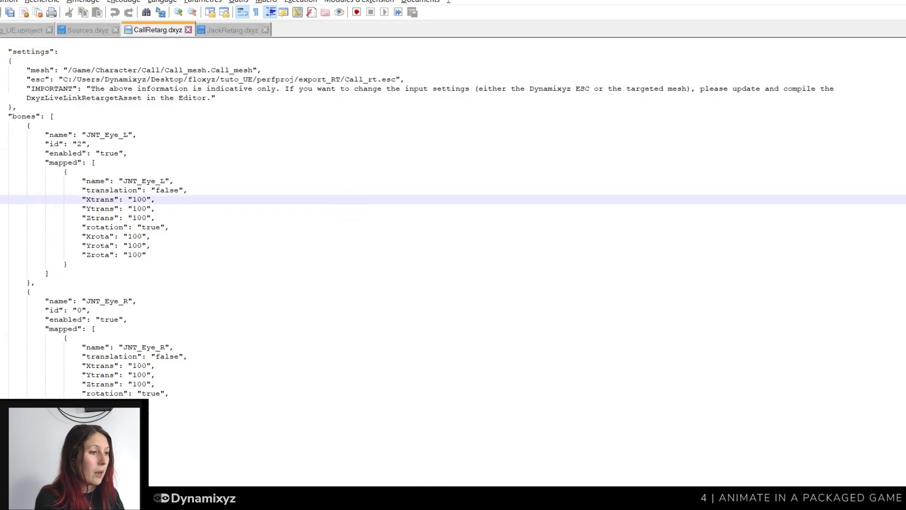
pyautogui.scroll(-20, 348, 202)
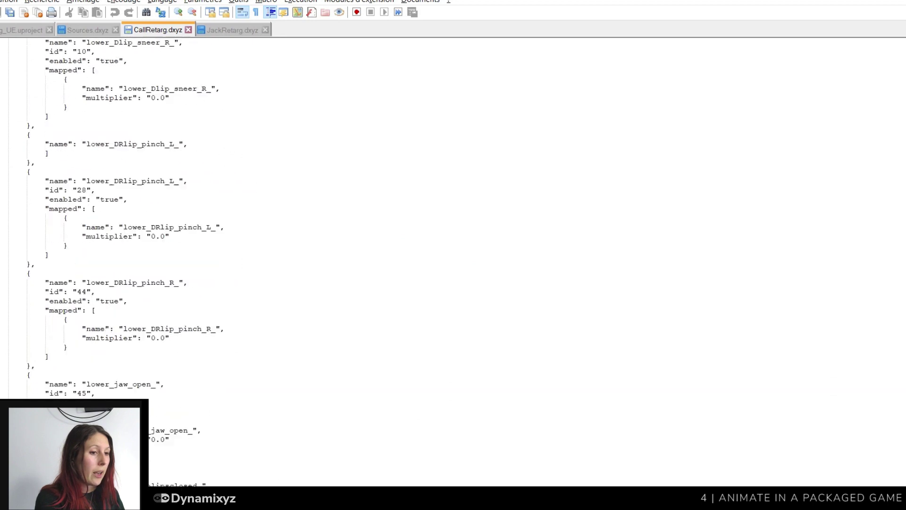
pyautogui.scroll(-20, 348, 202)
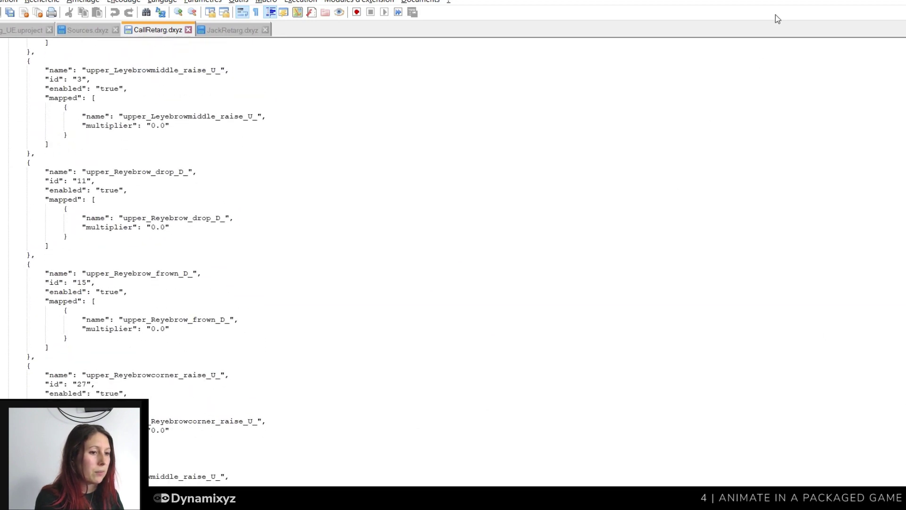